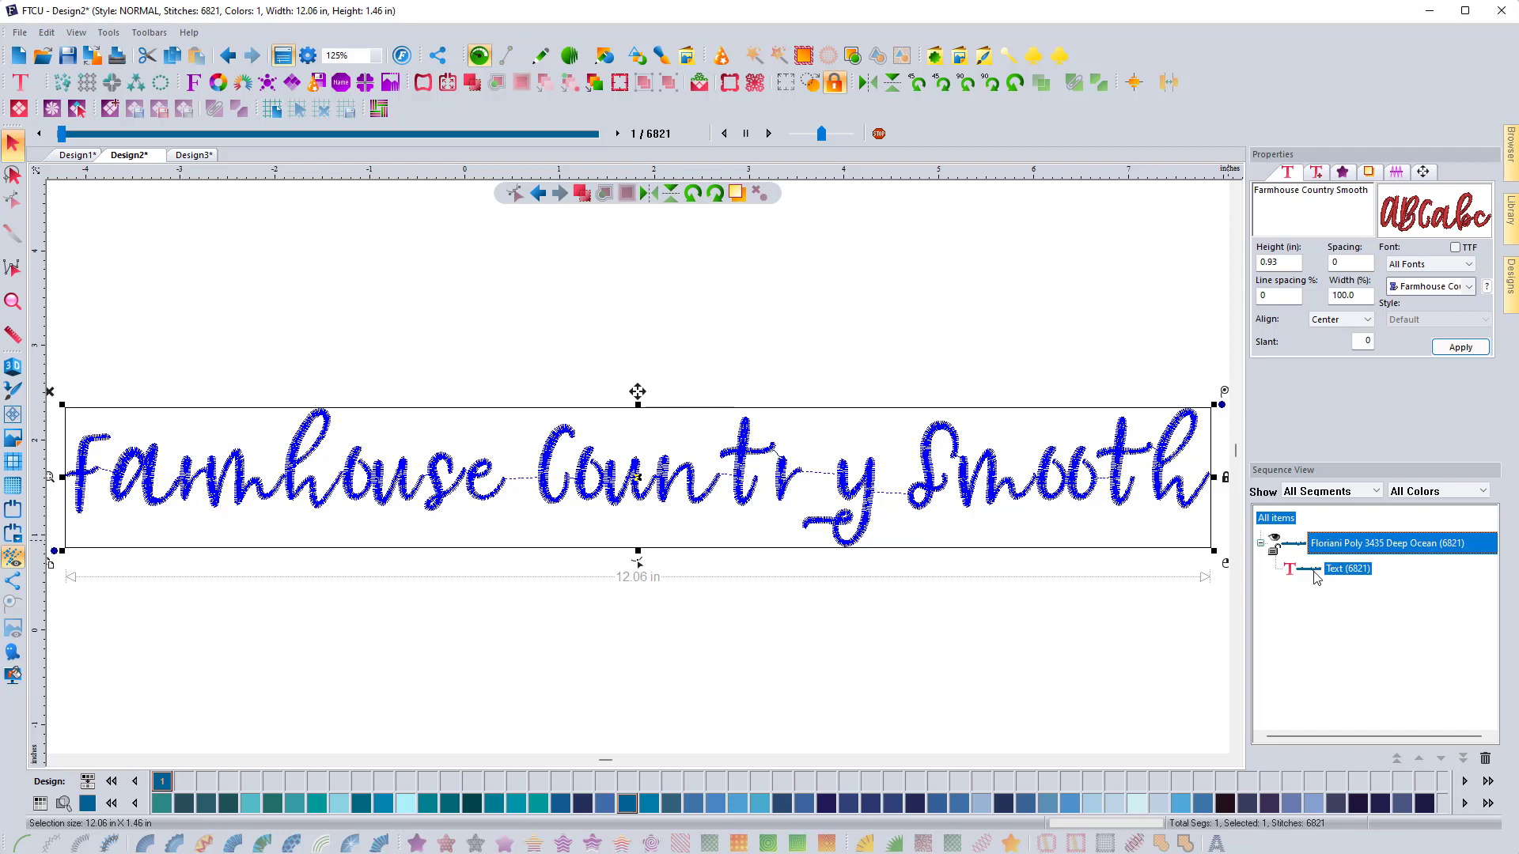
Edit the "Farmhouse Country Smooth" text letter by letter and close up the gaps between the letters of "Country".
left_click(1469, 288)
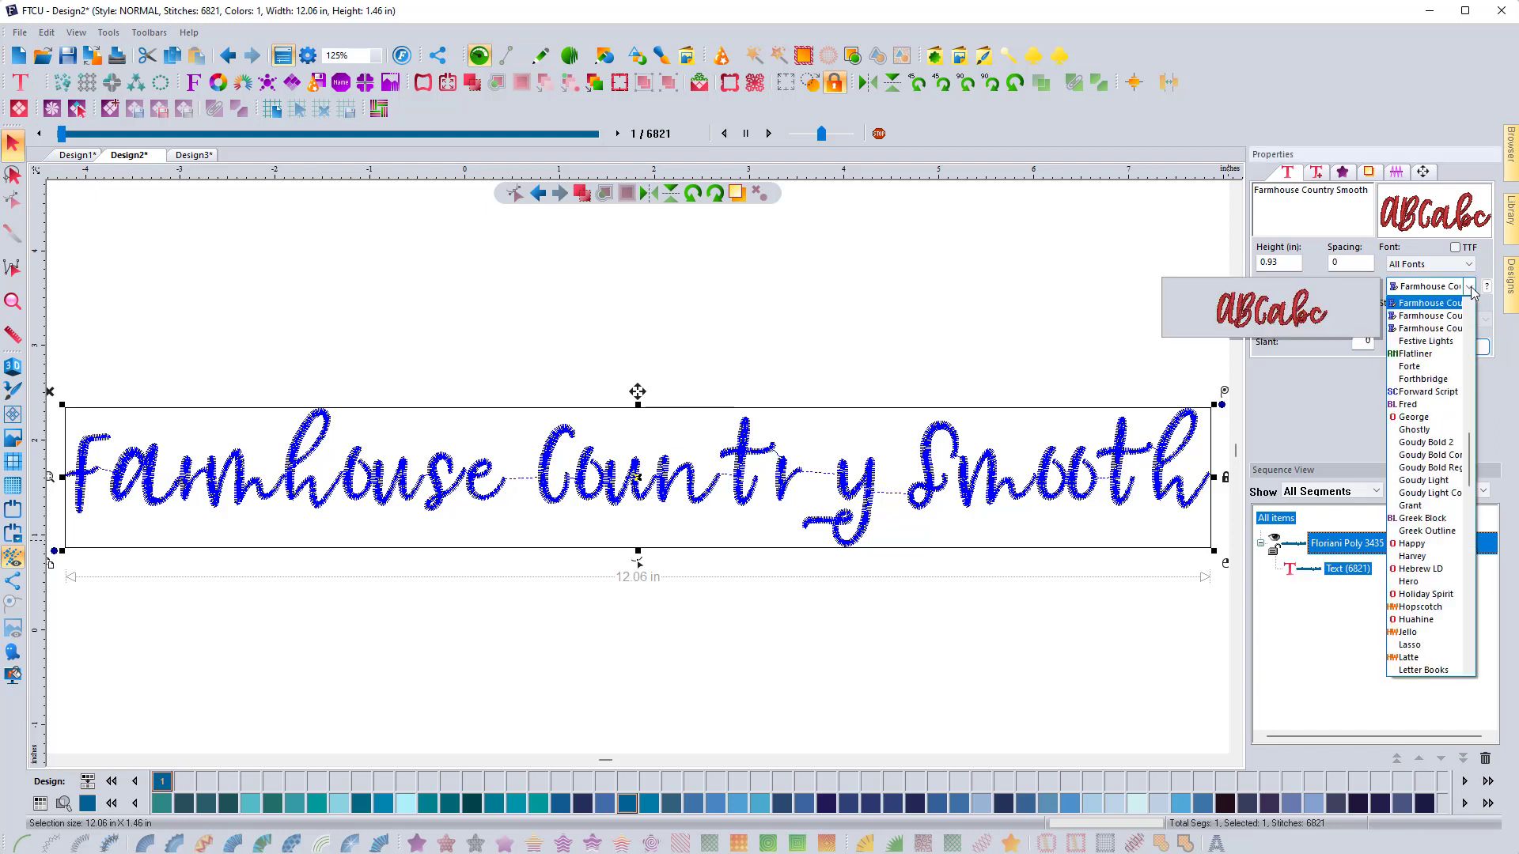
left_click(765, 351)
right_click(736, 462)
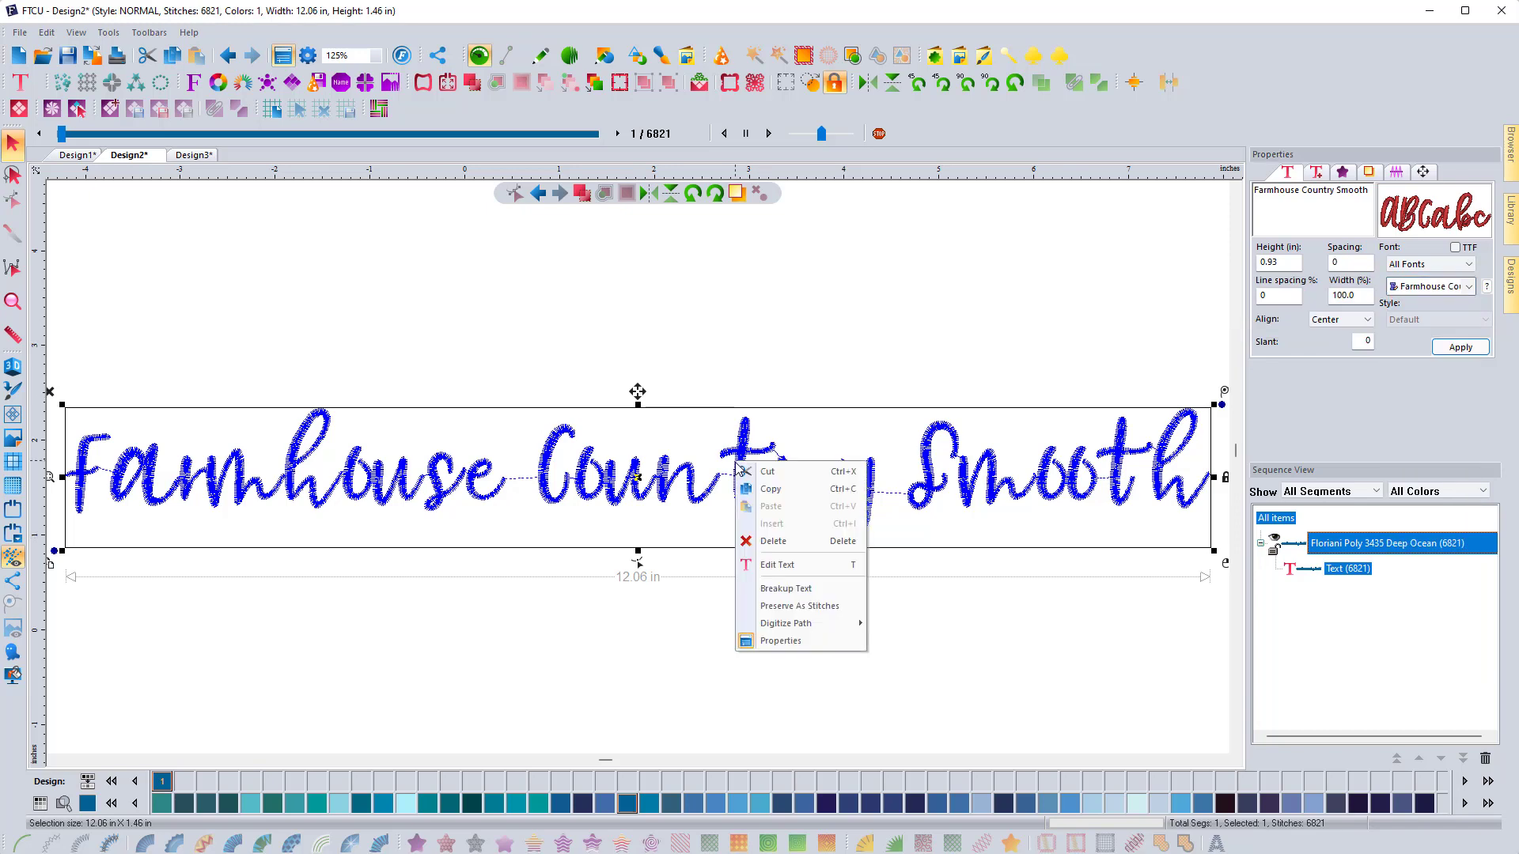
left_click(755, 564)
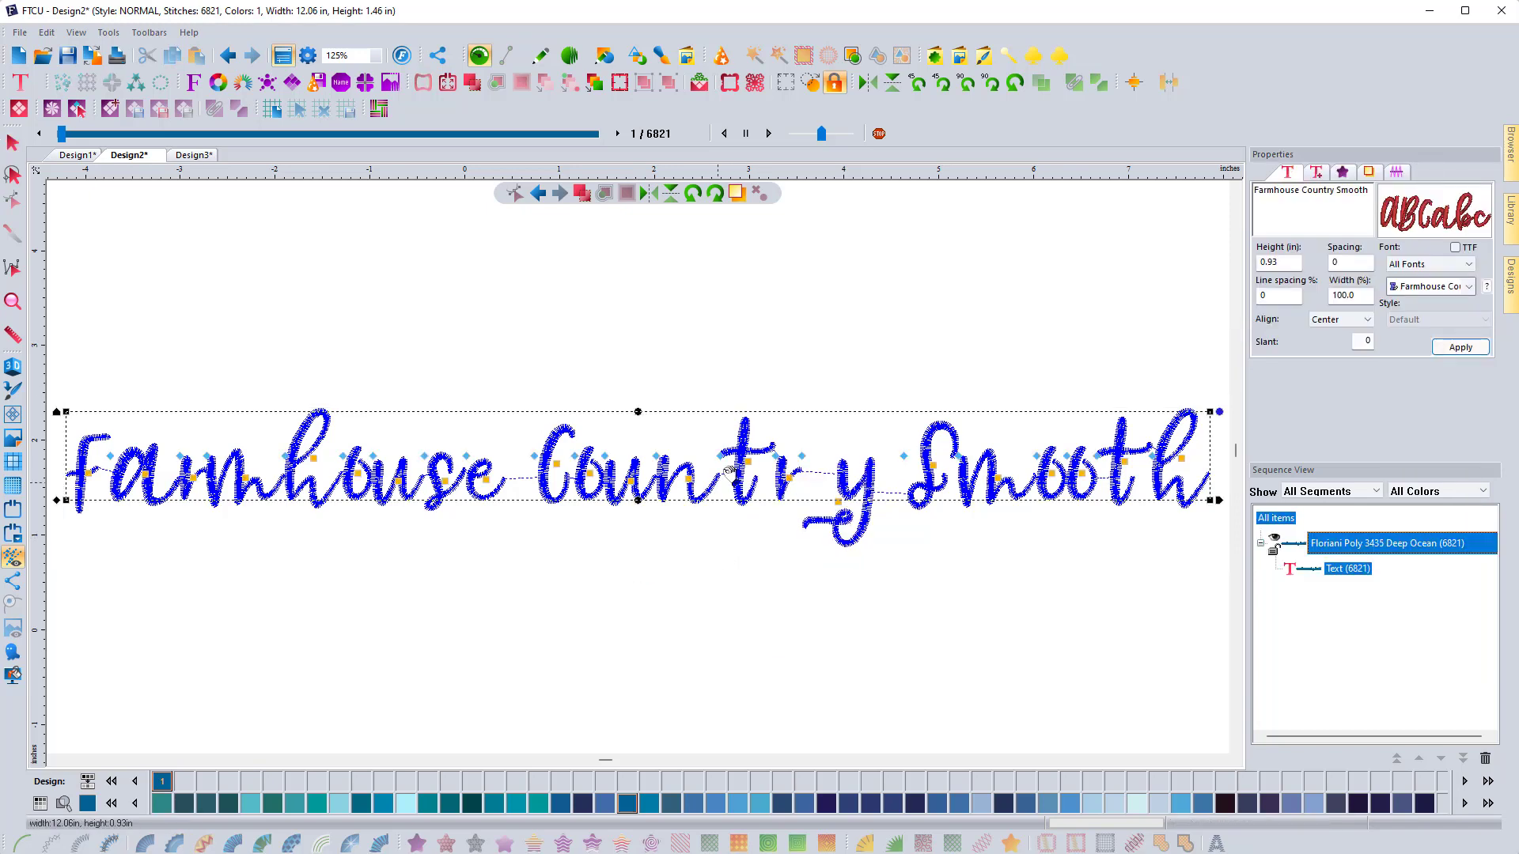
mouse_move(729, 459)
left_mouse_down()
mouse_move(700, 451)
mouse_move(720, 495)
mouse_move(779, 455)
mouse_move(726, 457)
left_mouse_up()
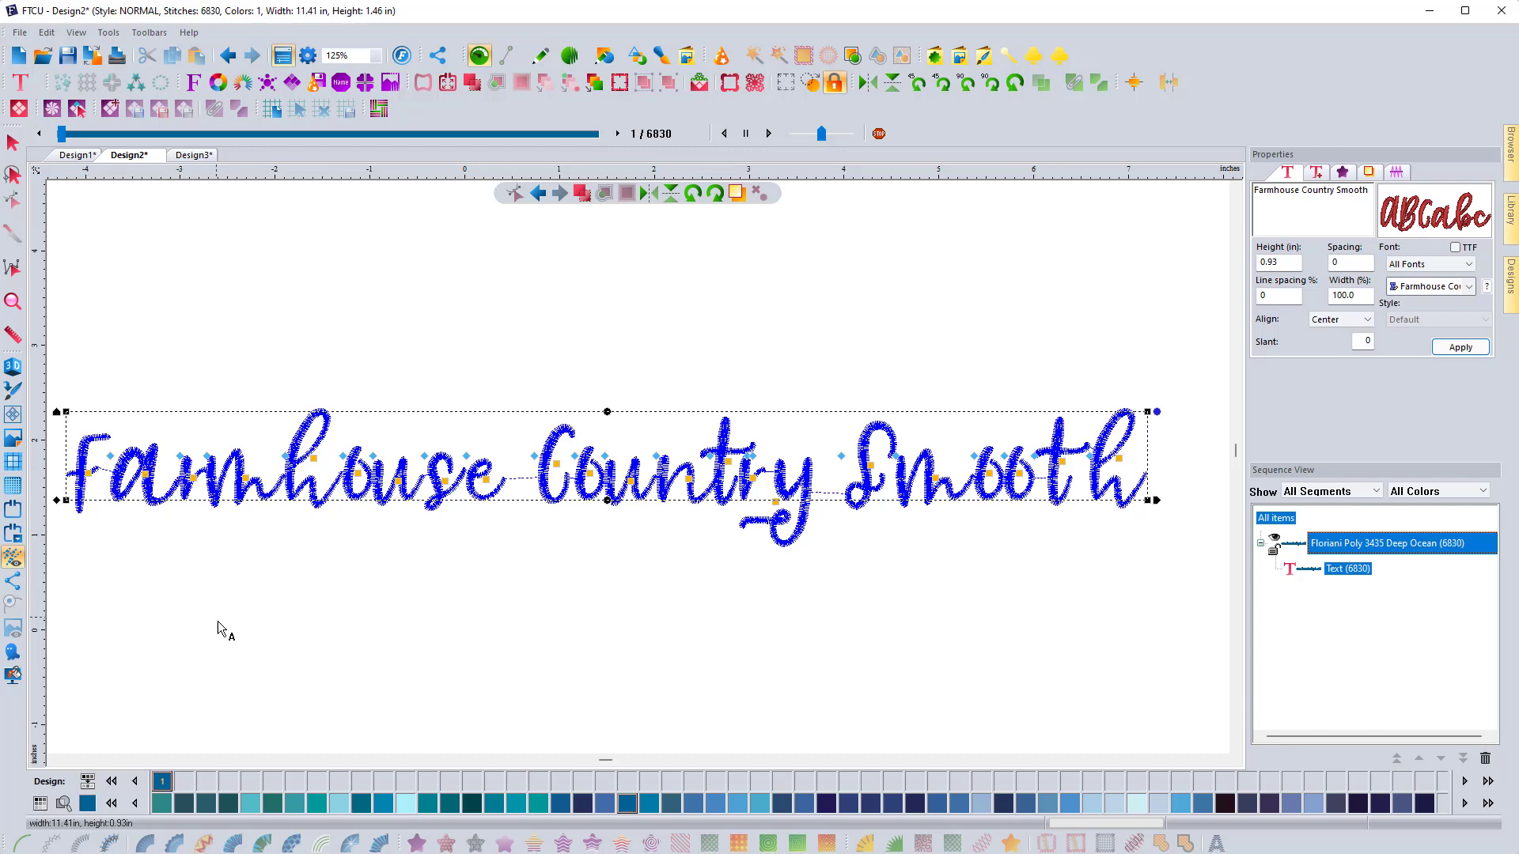
Add a separate text object "a" below the main lettering in the Farmhouse Country Smooth 2 font.
left_click(204, 650)
left_click(212, 660)
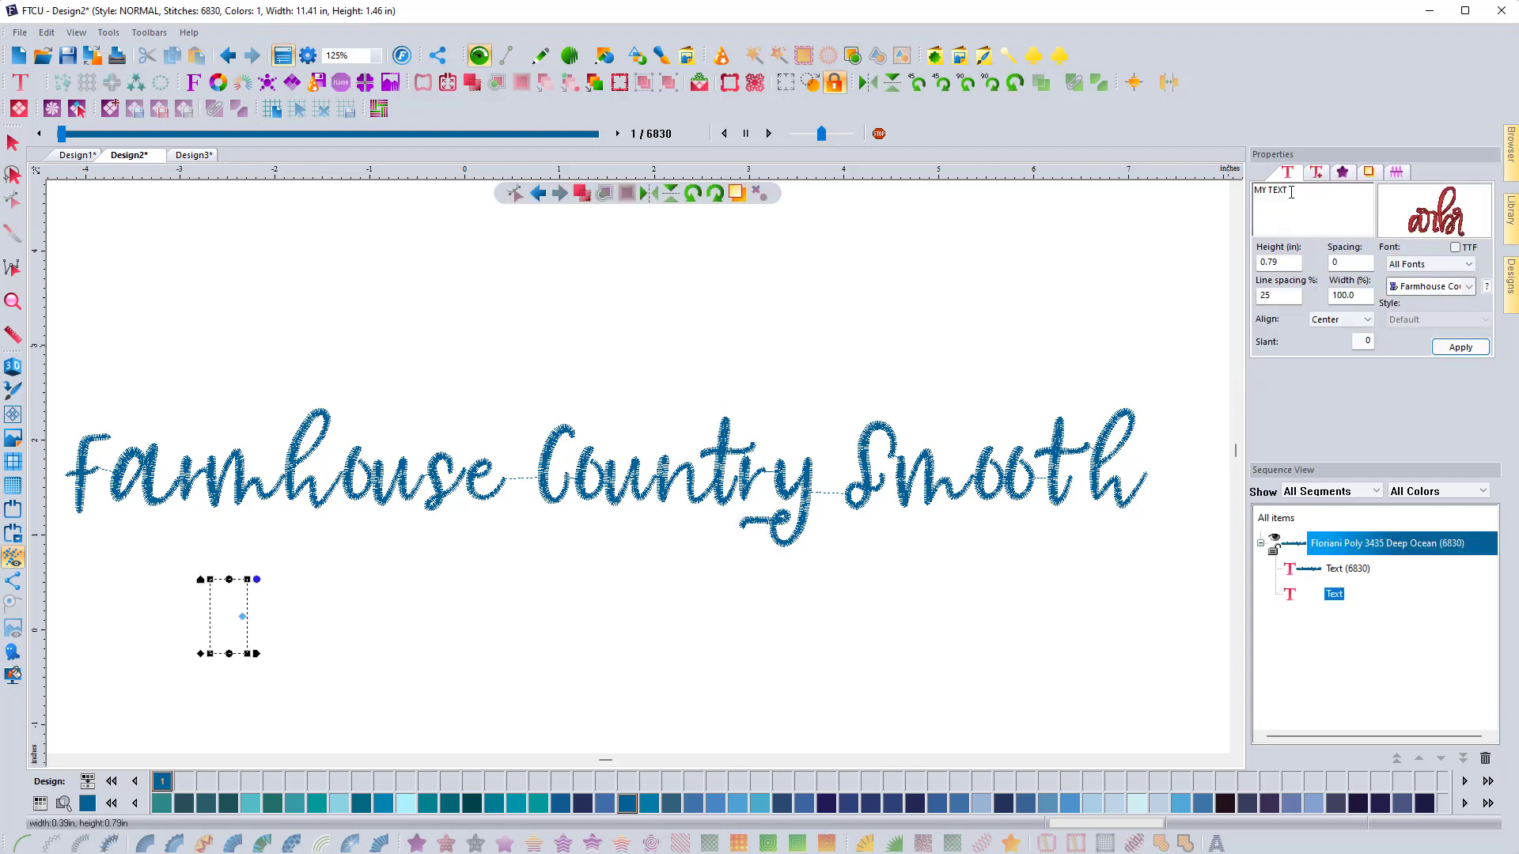
left_click_drag(1291, 192, 1222, 198)
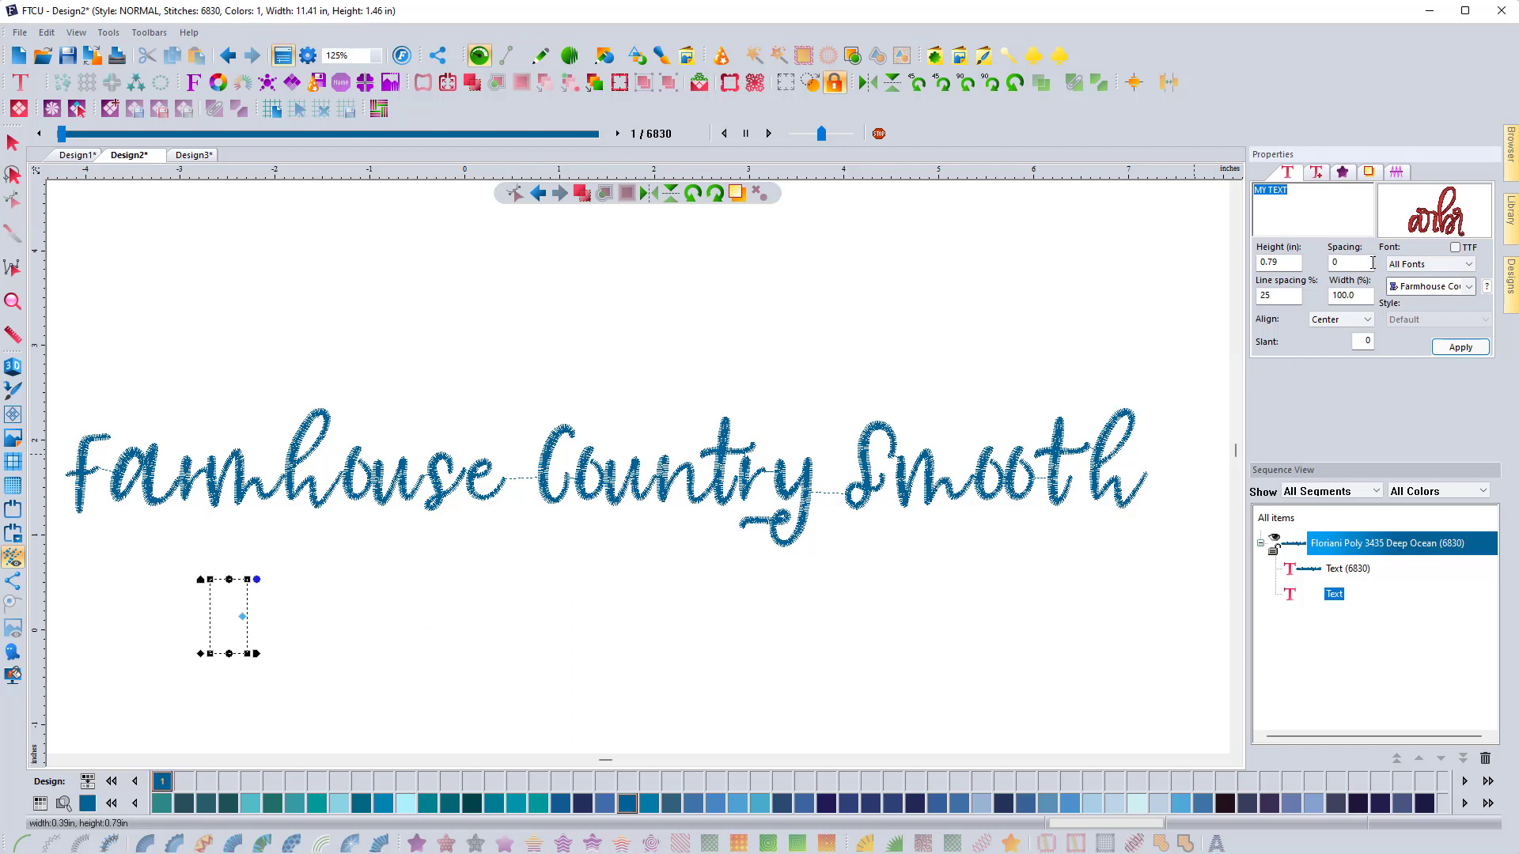
type("a")
left_click(1468, 286)
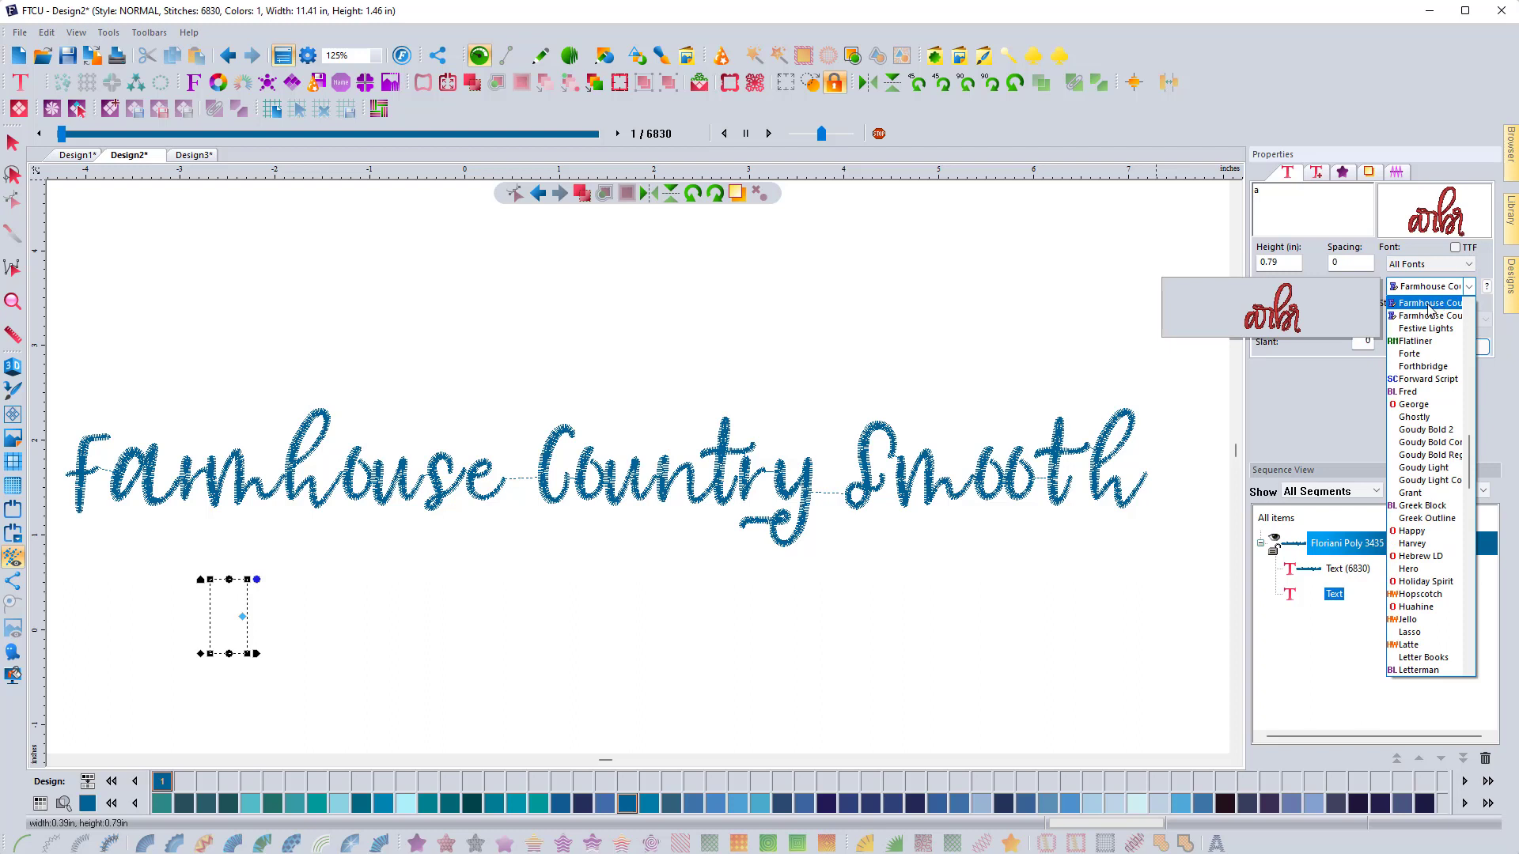
left_click(1429, 304)
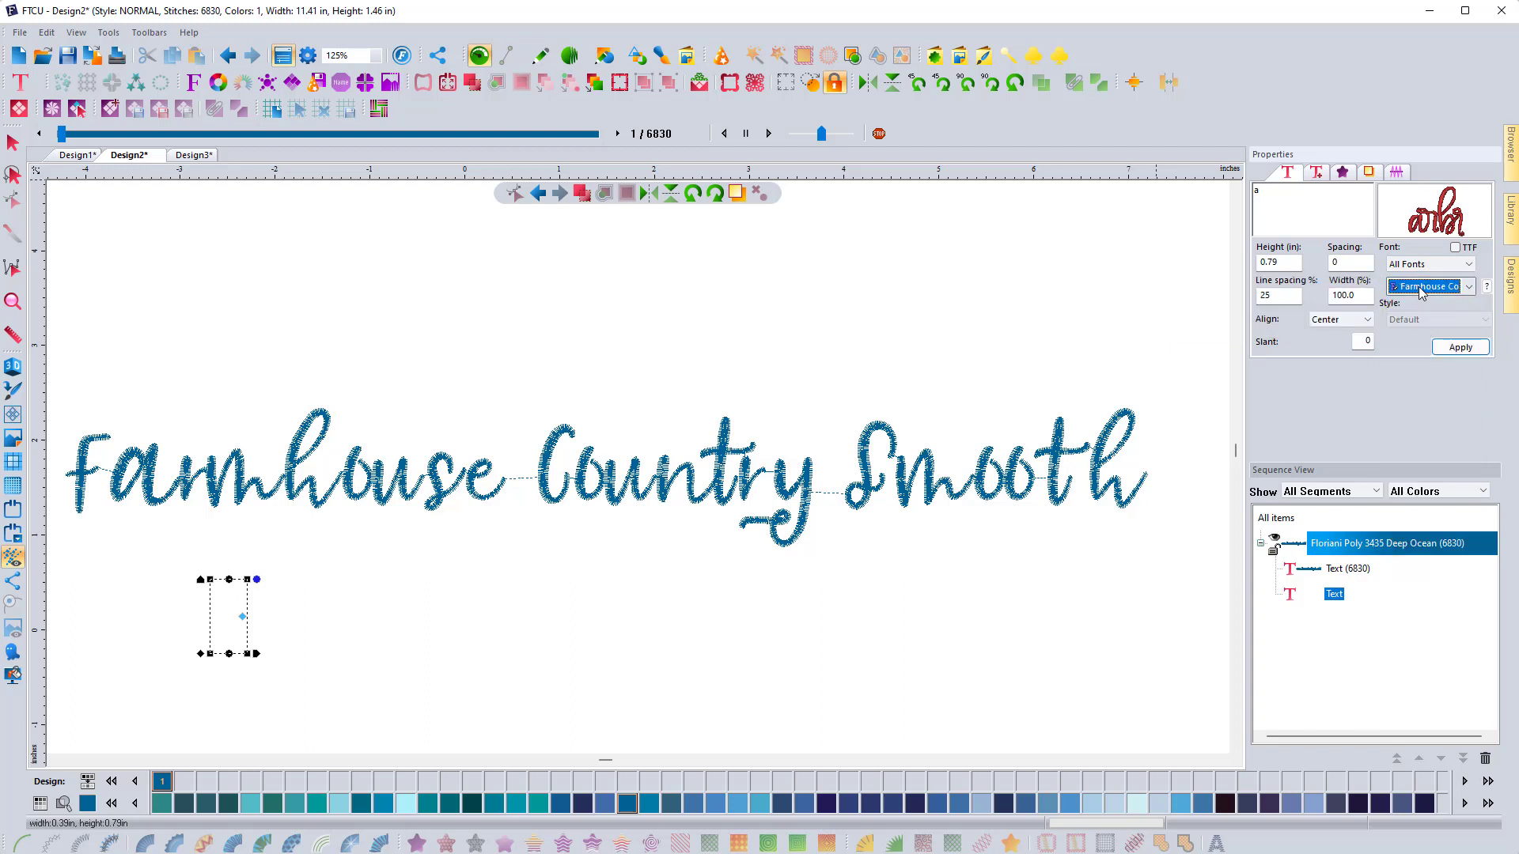
left_click(1461, 347)
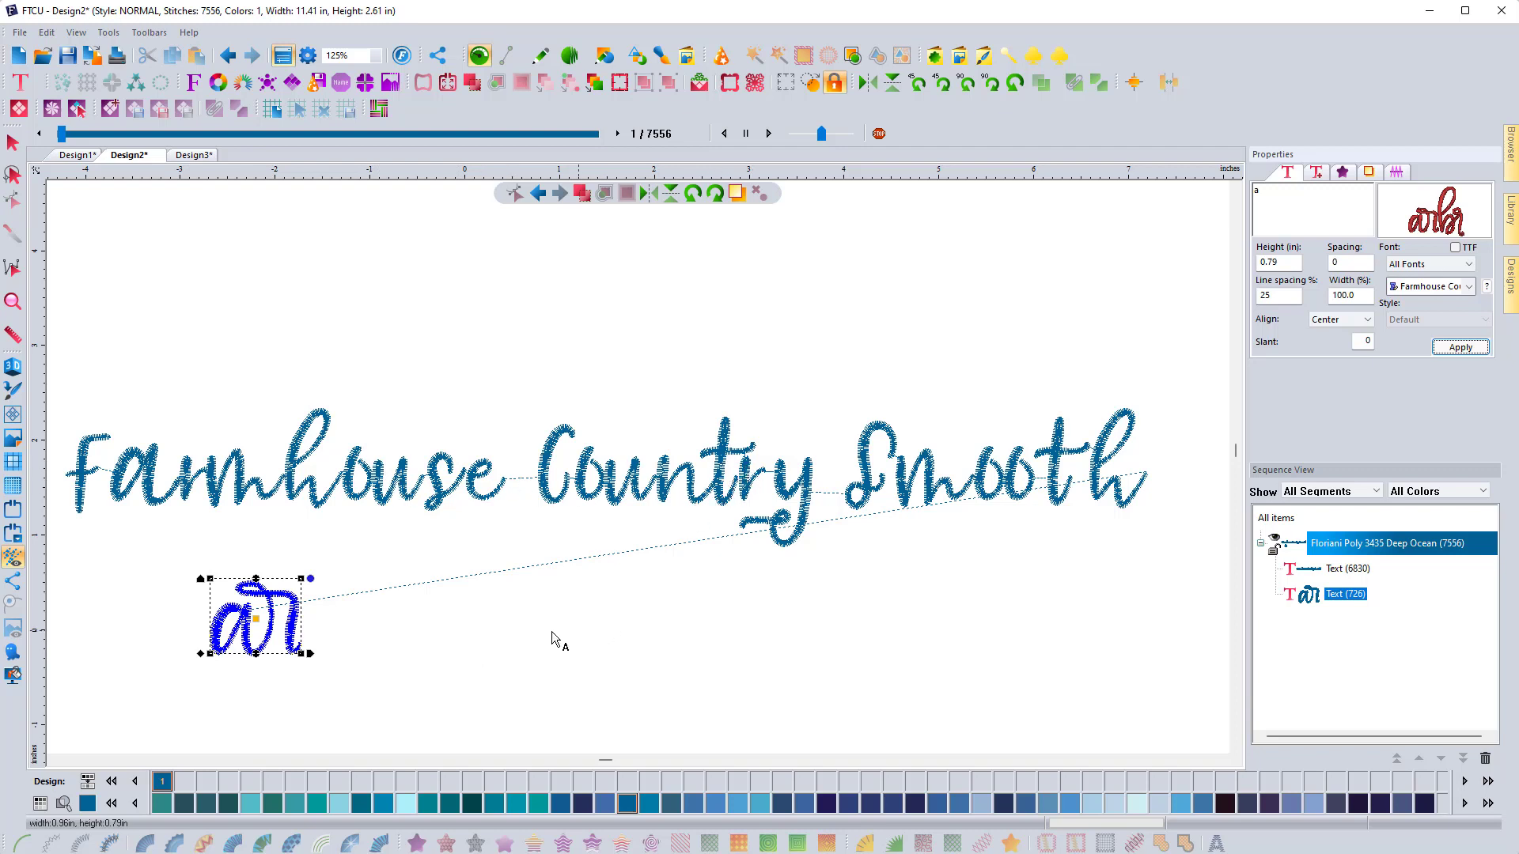
Add a second text object containing "t" beside the "ar" ligature, keeping the same font.
left_click(504, 638)
left_click(494, 638)
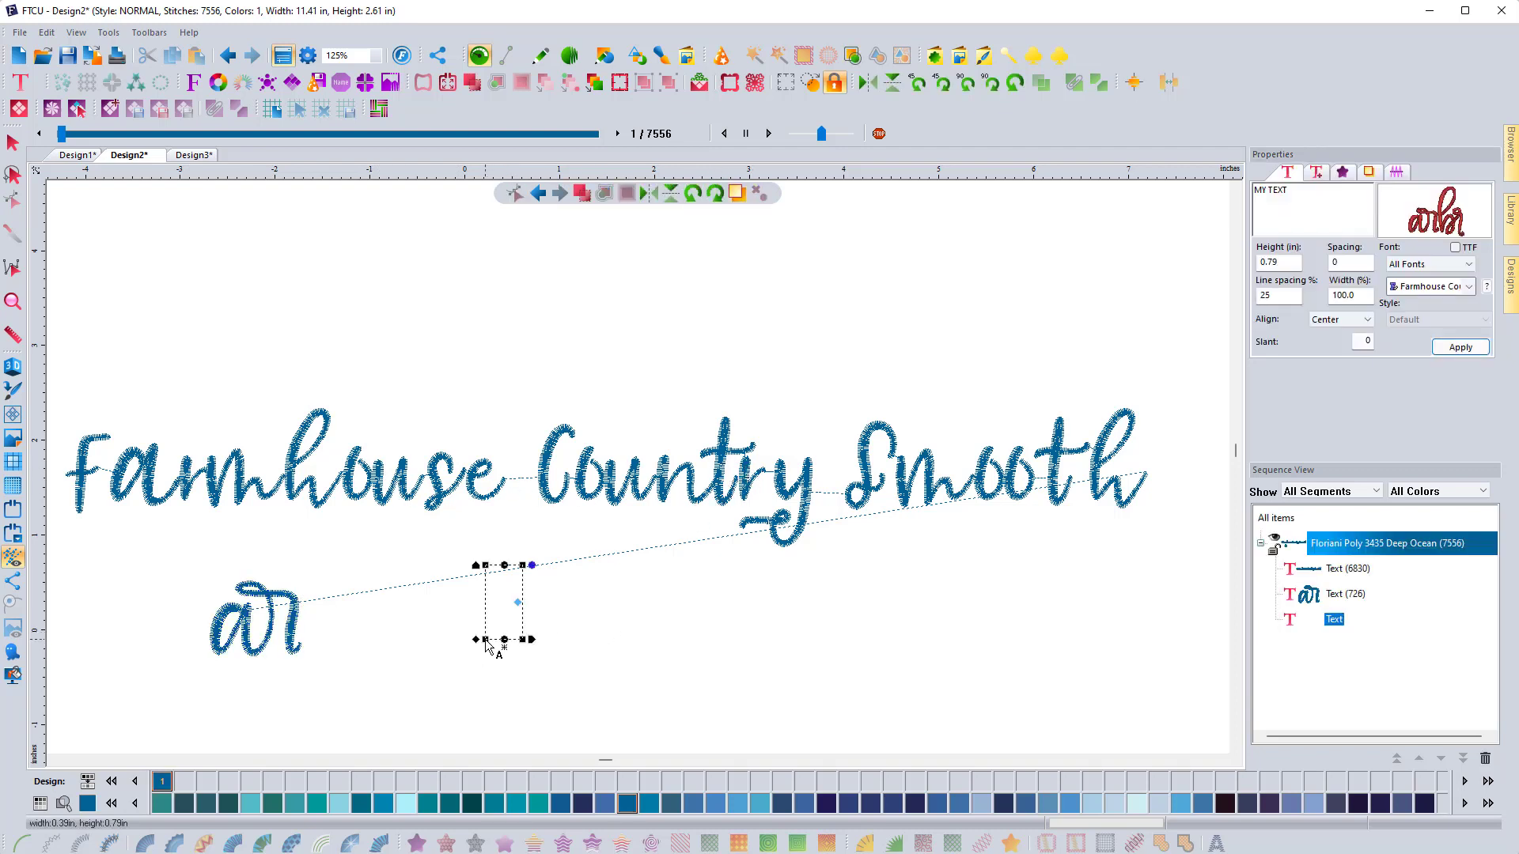
left_click_drag(1331, 203, 1213, 193)
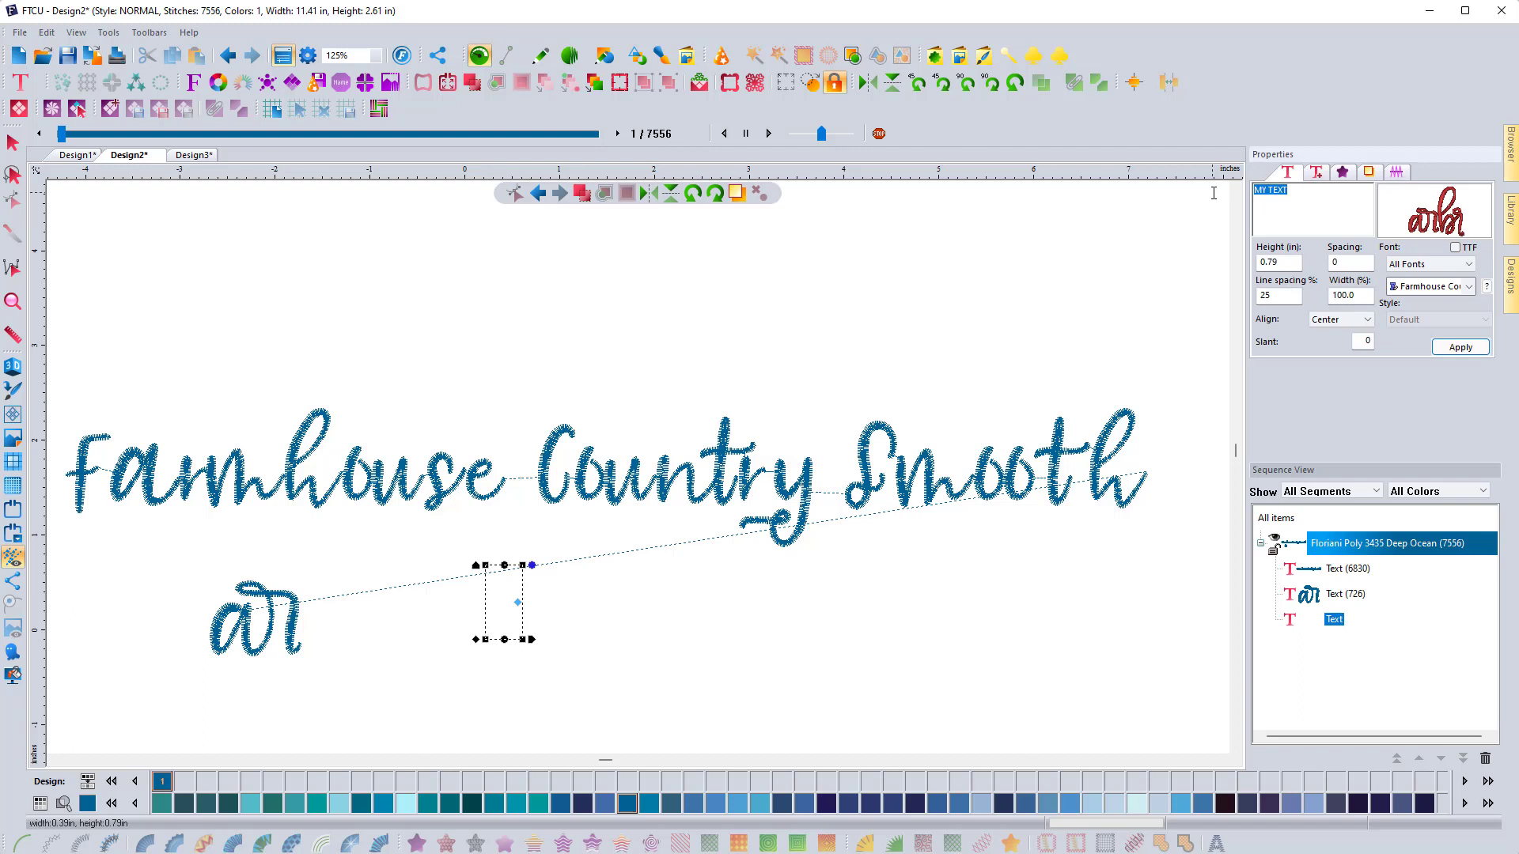
type("t")
left_click(1460, 348)
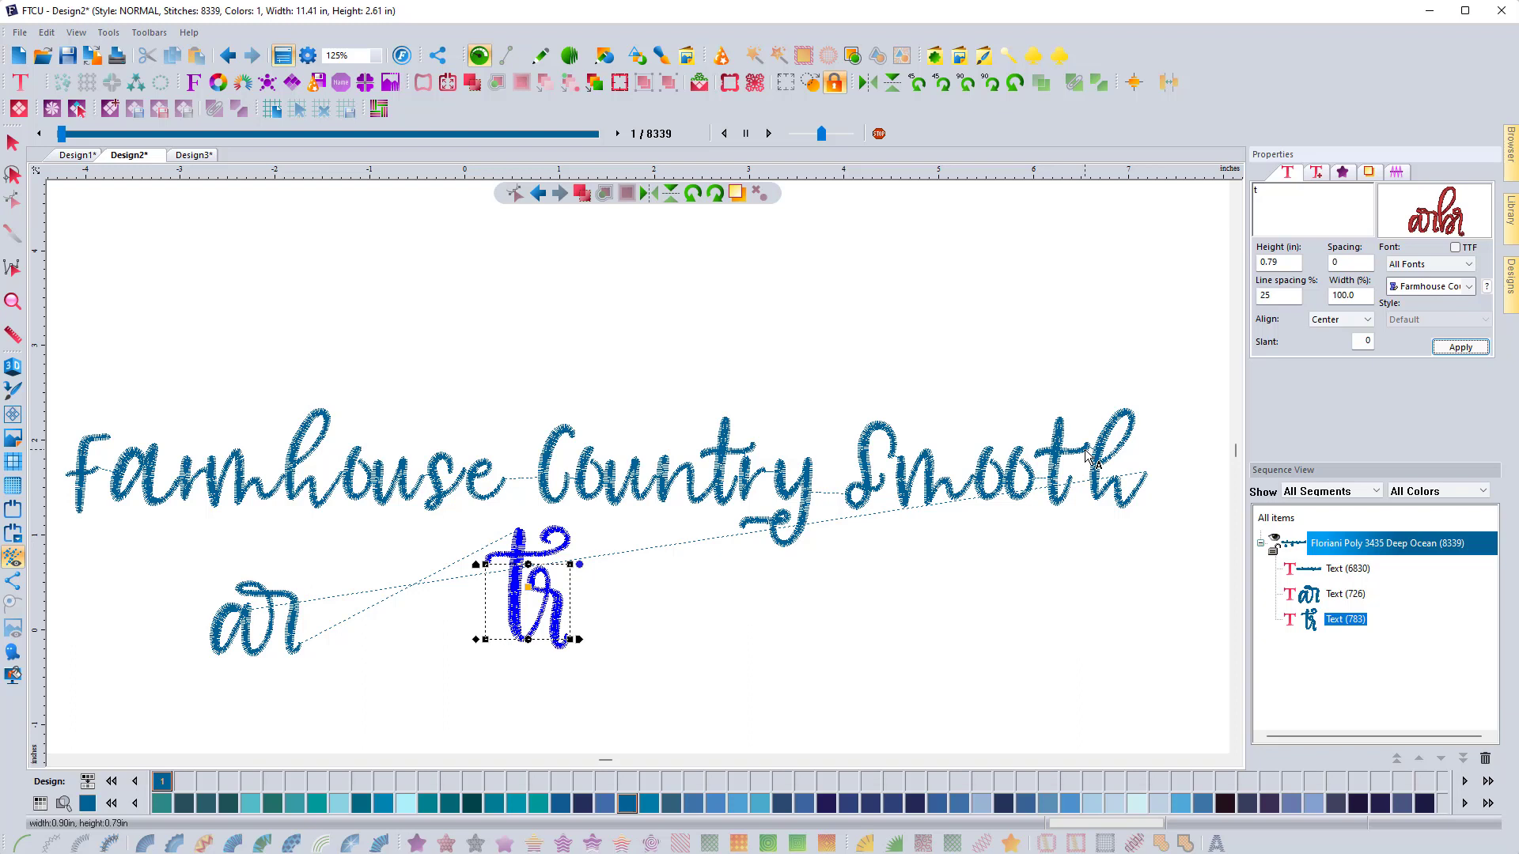
Add a third text object containing "h" beside the "tr" ligature, keeping the same font.
left_click(767, 634)
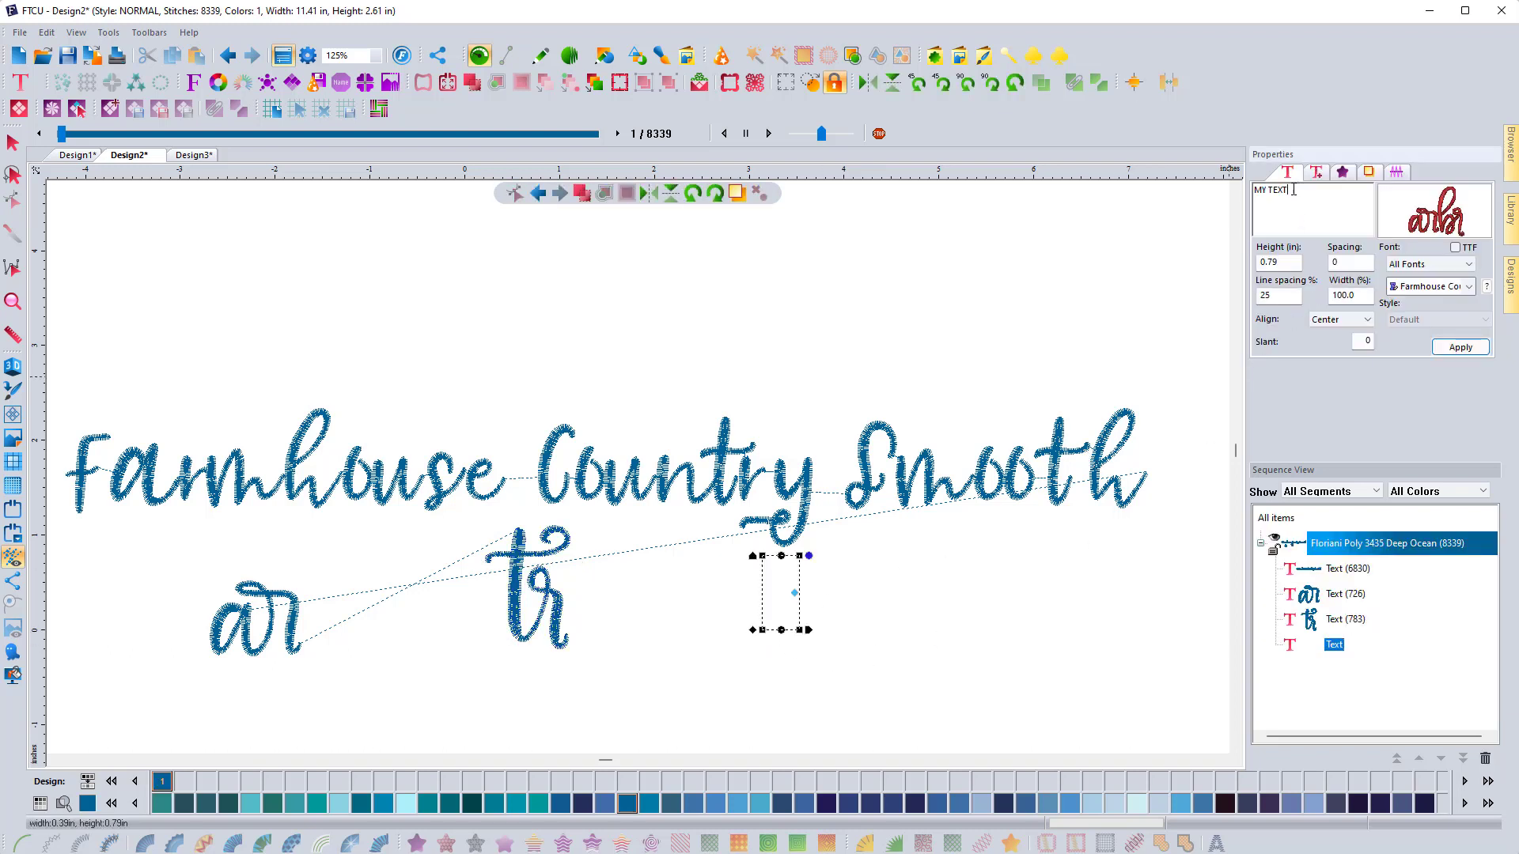
type("h")
left_click(1459, 349)
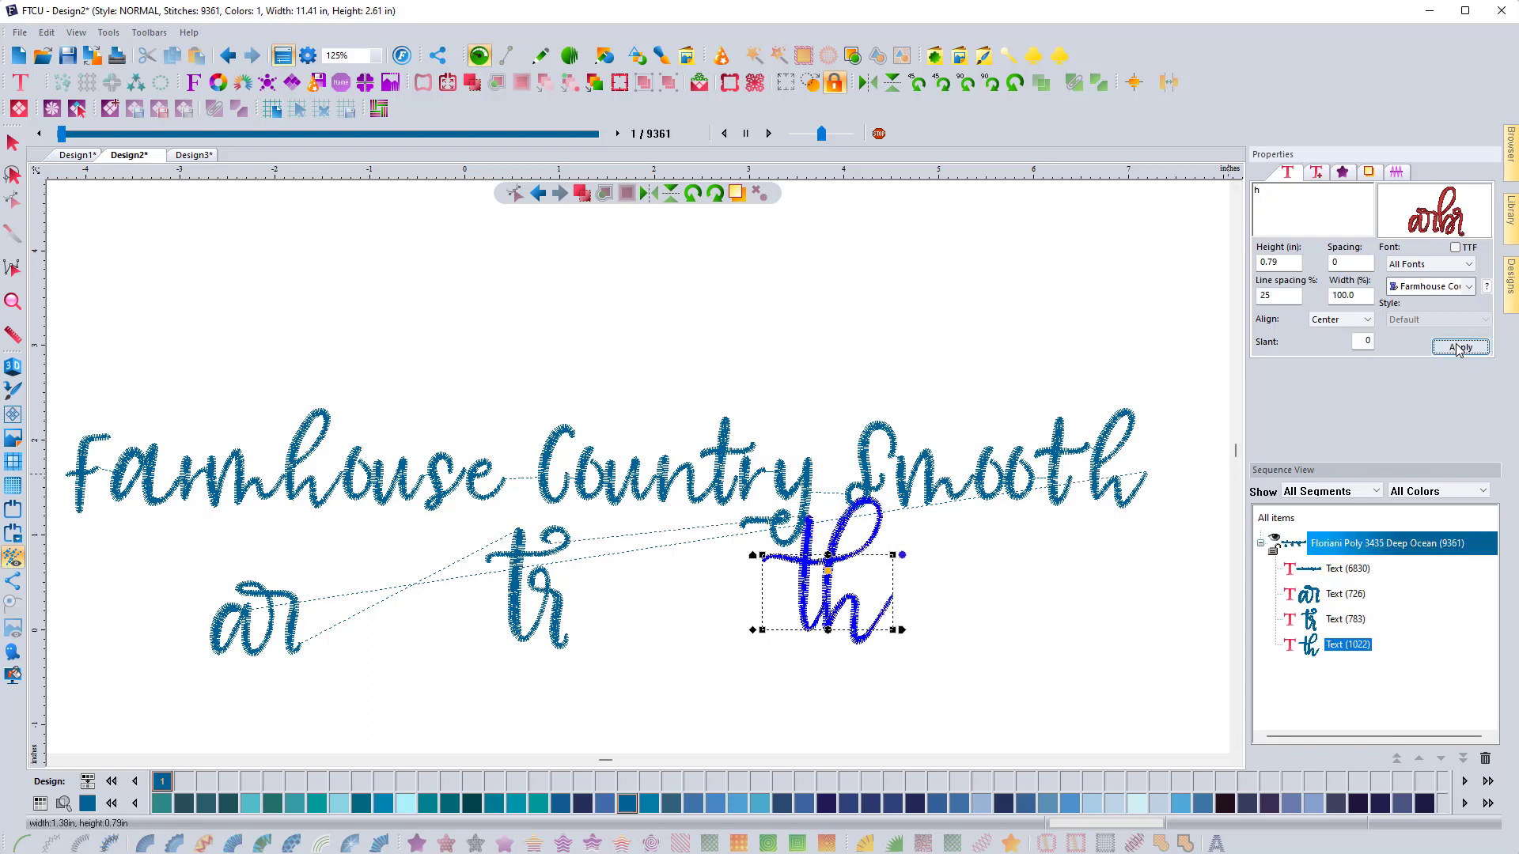
Check which characters are available in the Farmhouse Country Smooth 2 font.
left_click(1486, 286)
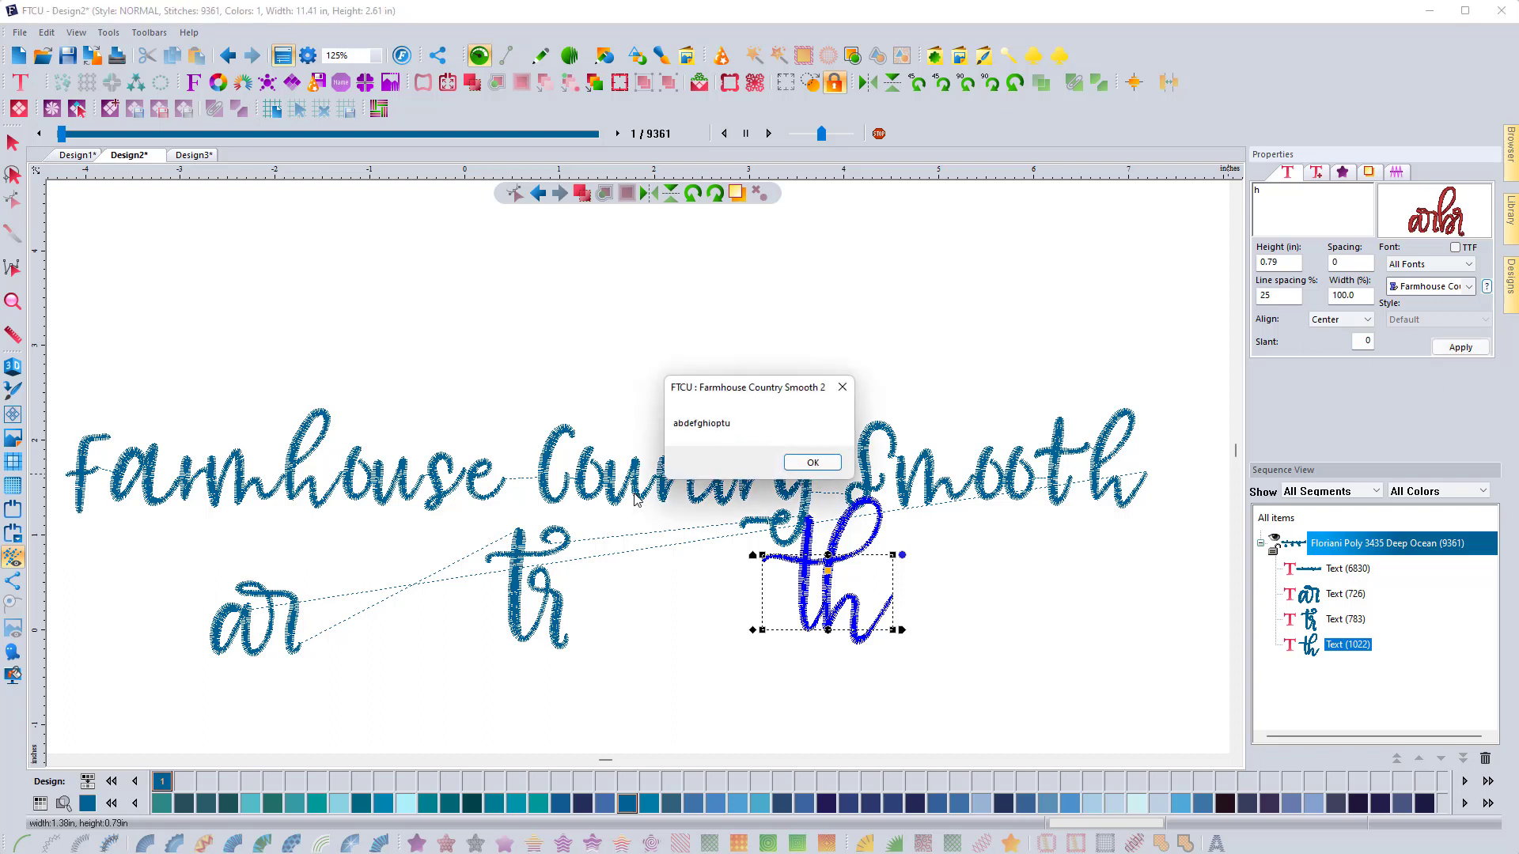
left_click(842, 387)
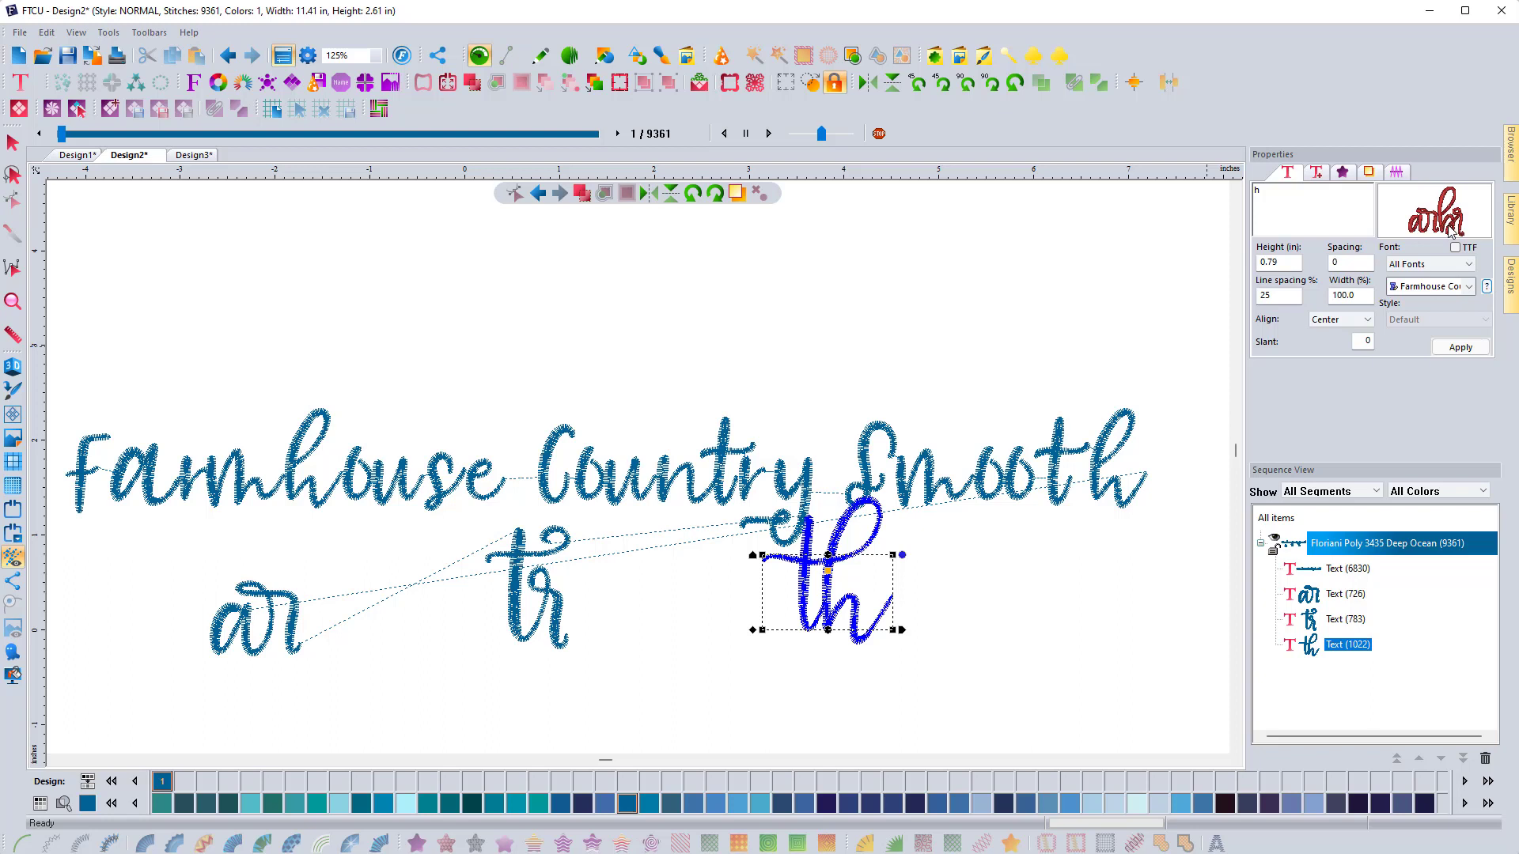
left_click(1487, 290)
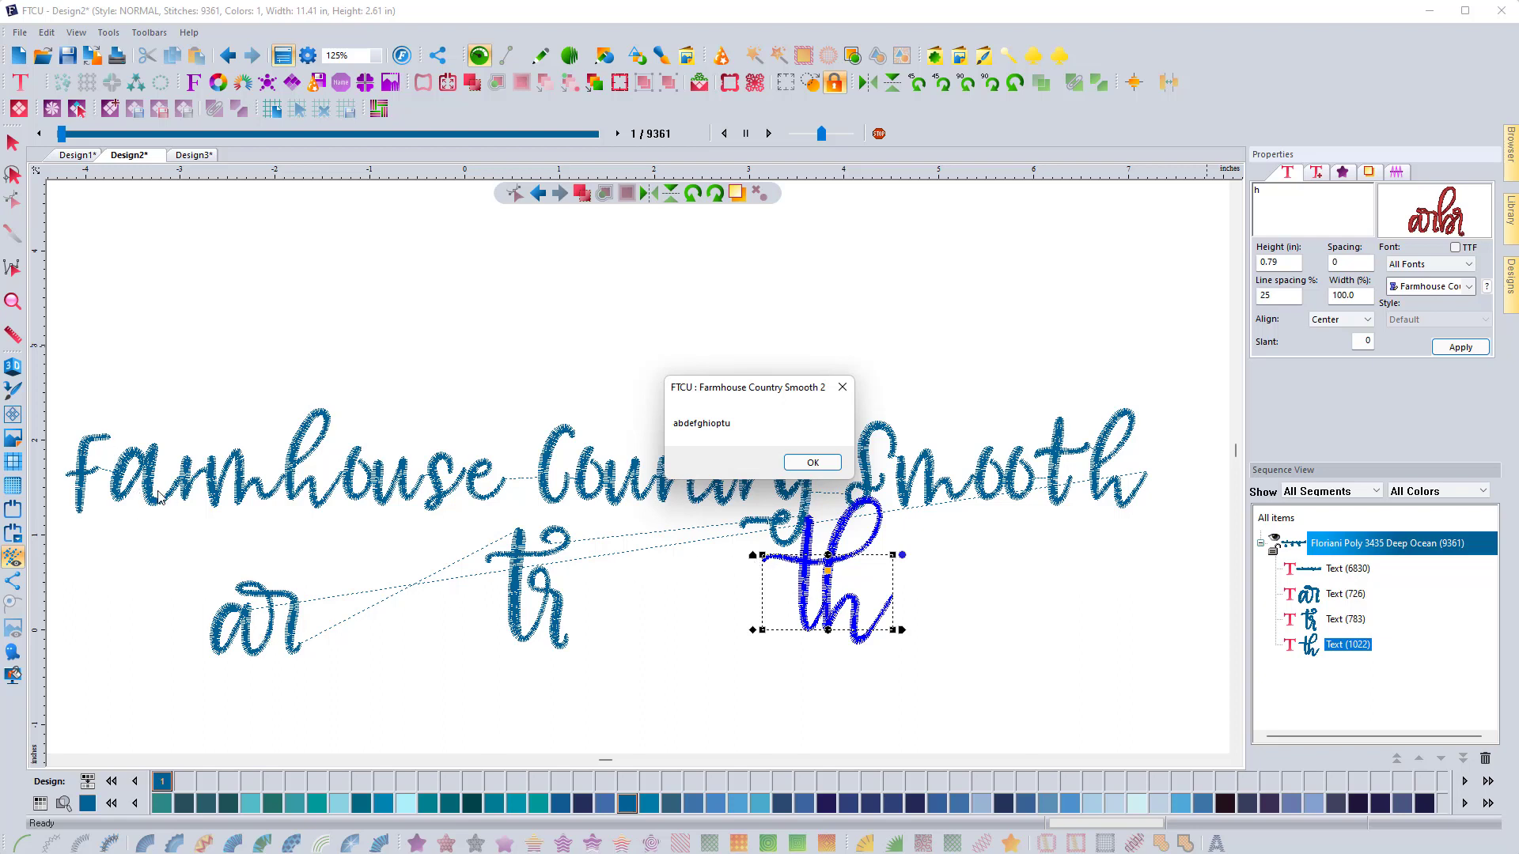
left_click(811, 462)
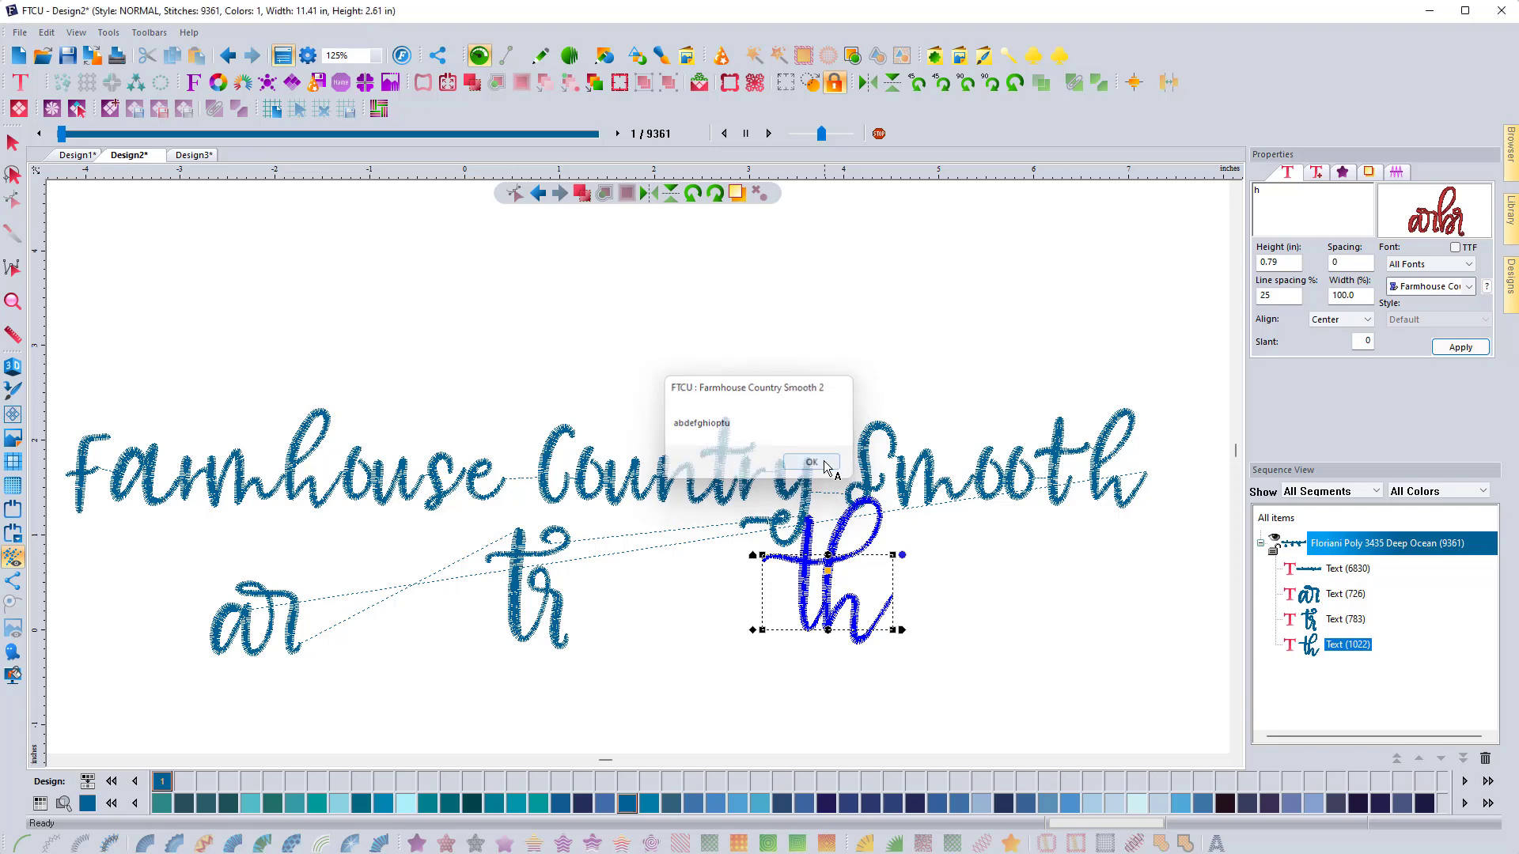
Replace the "ar" of "Farmhouse" in the main text with blank spaces and apply the change.
left_click(12, 143)
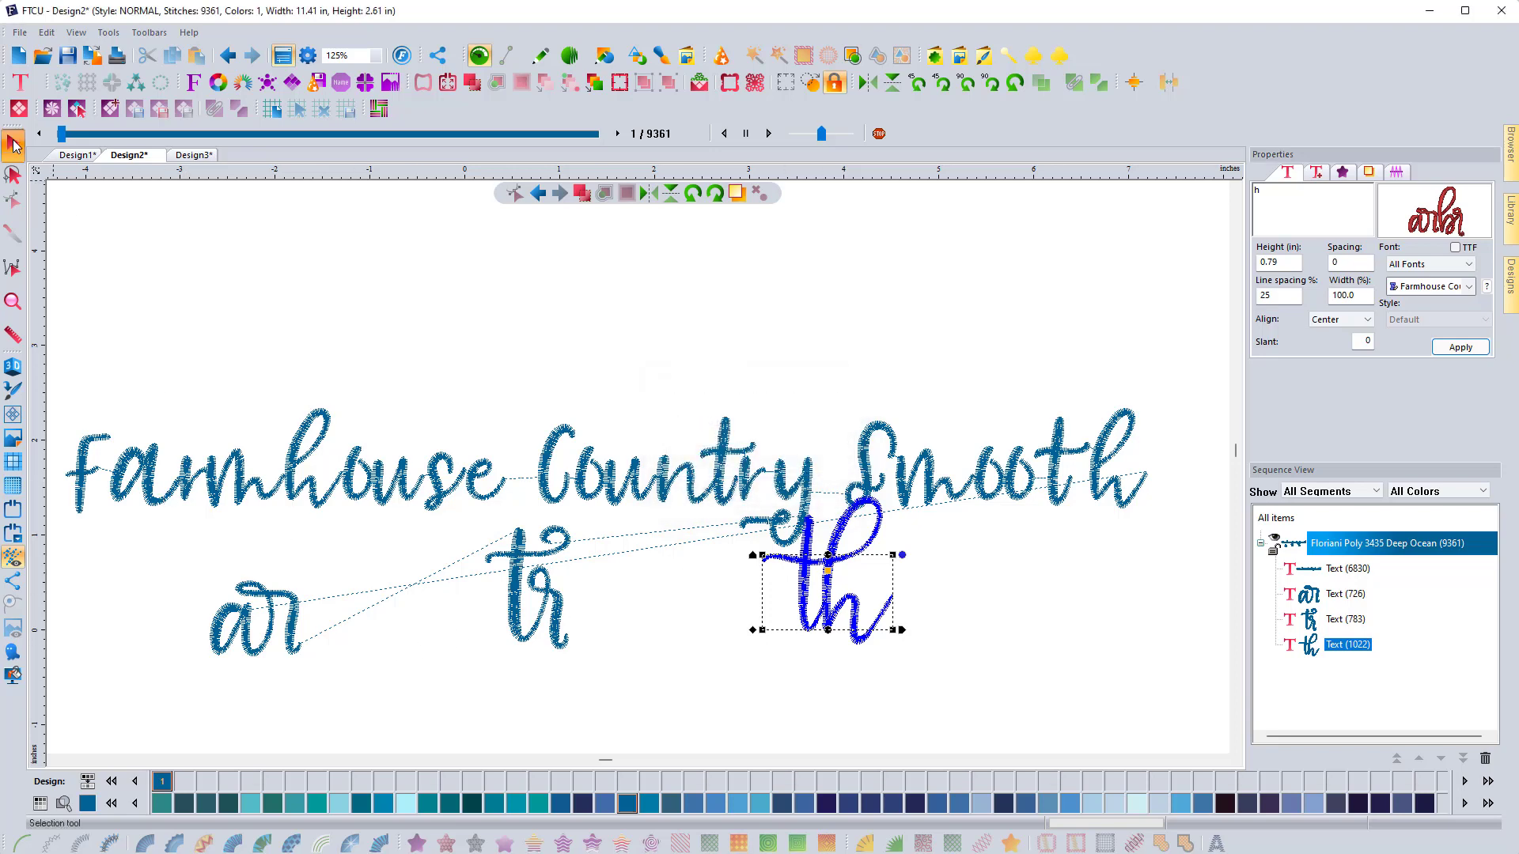
left_click(247, 482)
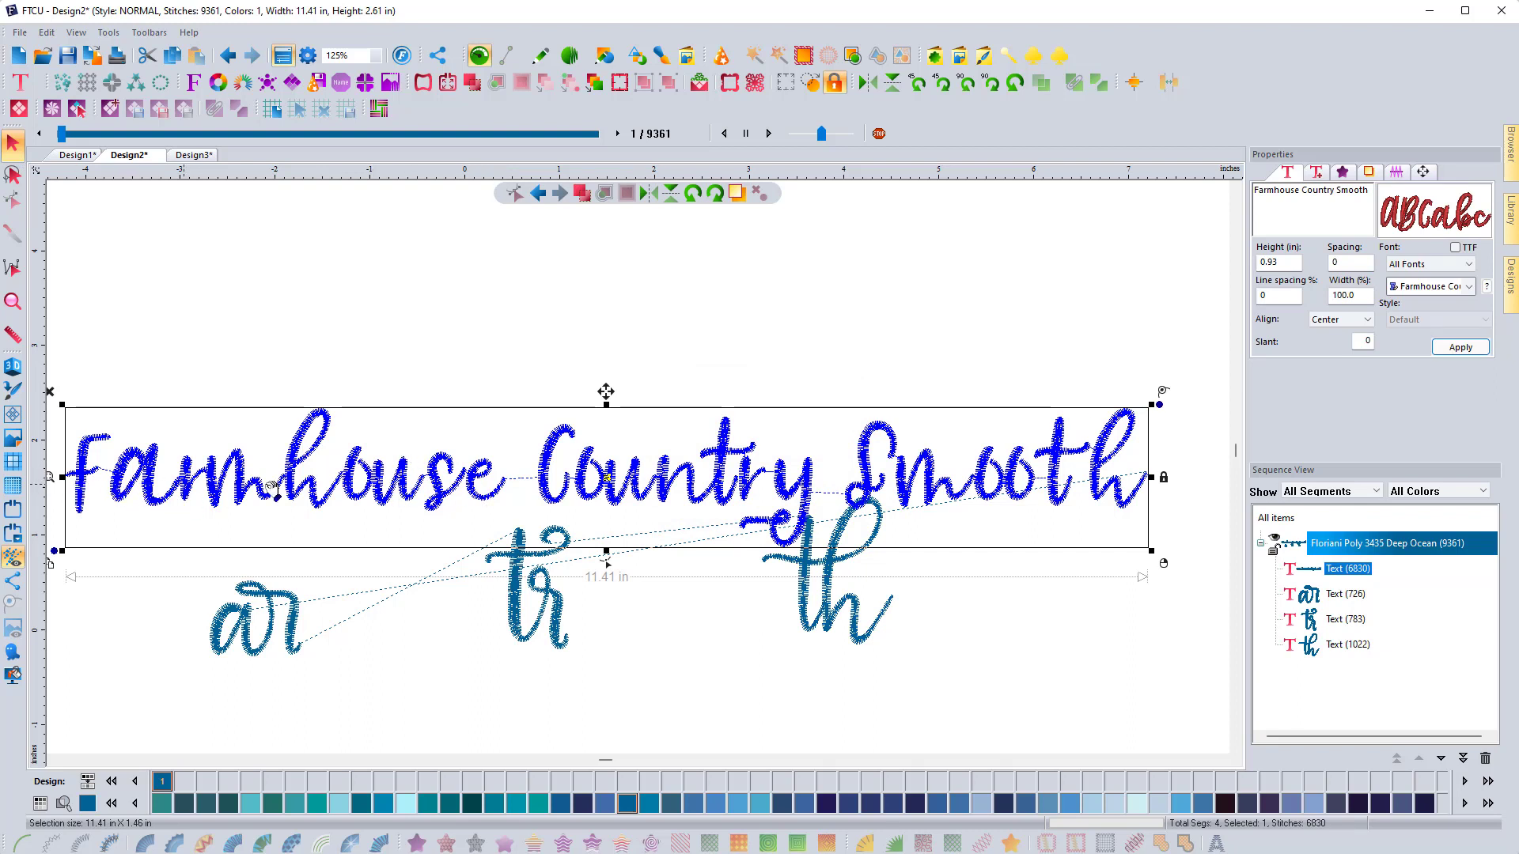
left_click(1265, 191)
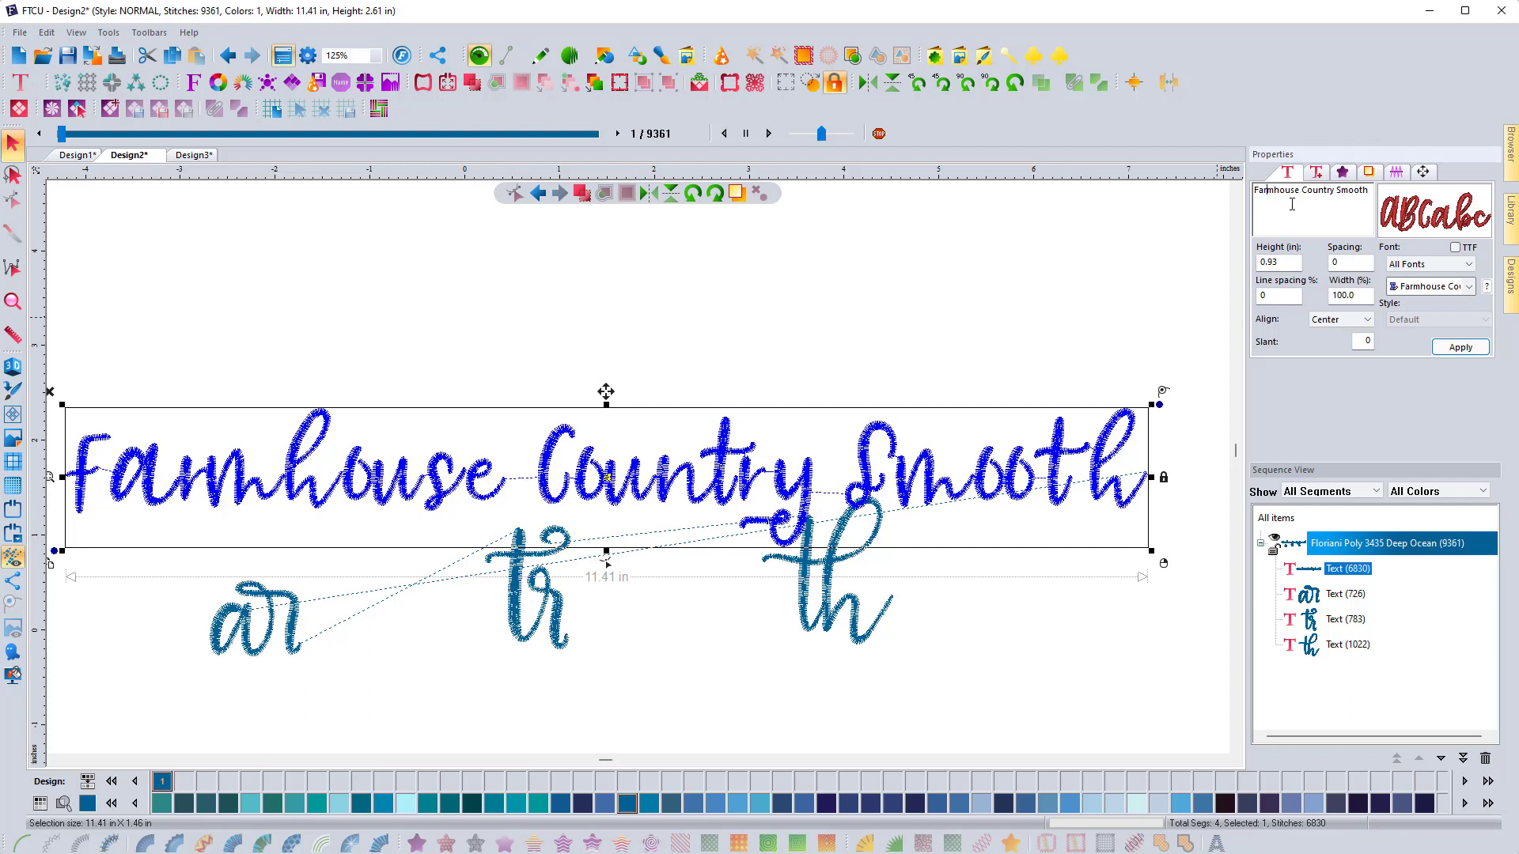
key("BackSpace")
key("BackSpace")
key("Delete")
key("Delete")
key("Delete")
key("BackSpace")
type("mhouse Country")
left_click(1473, 290)
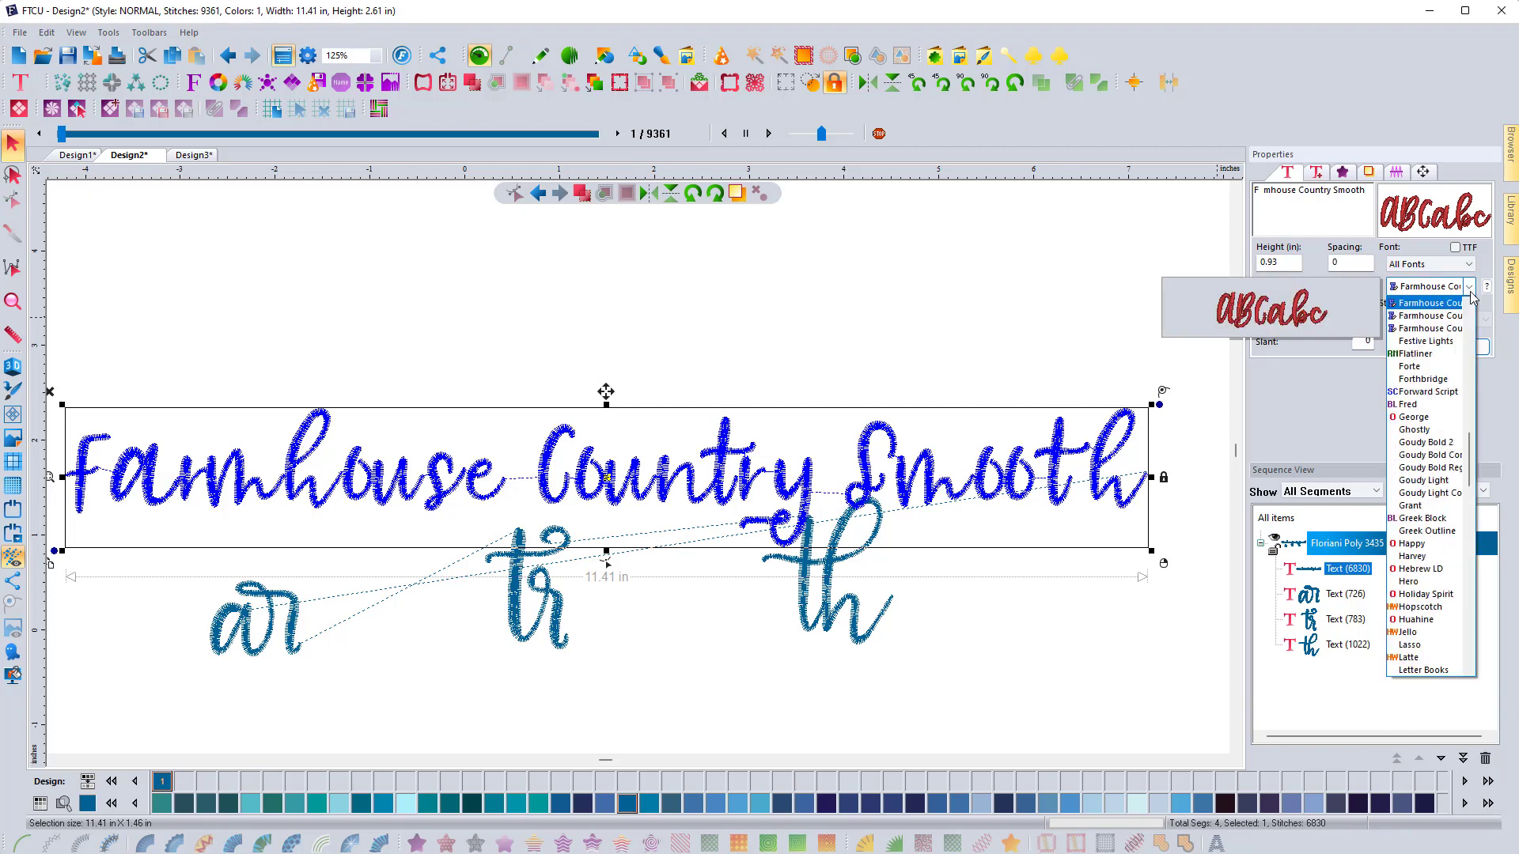
left_click(1425, 296)
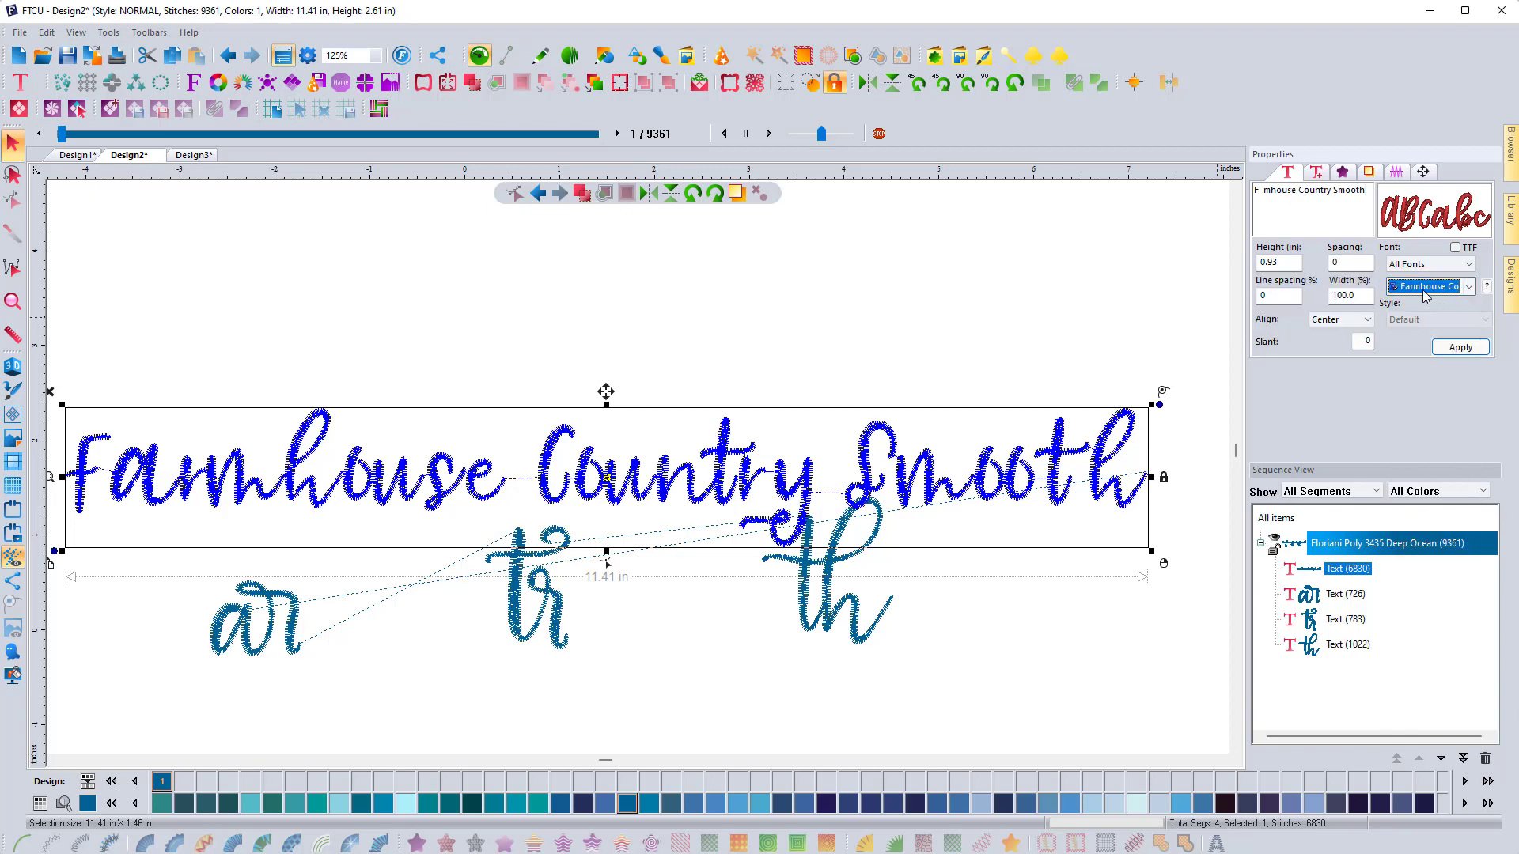
left_click(1459, 348)
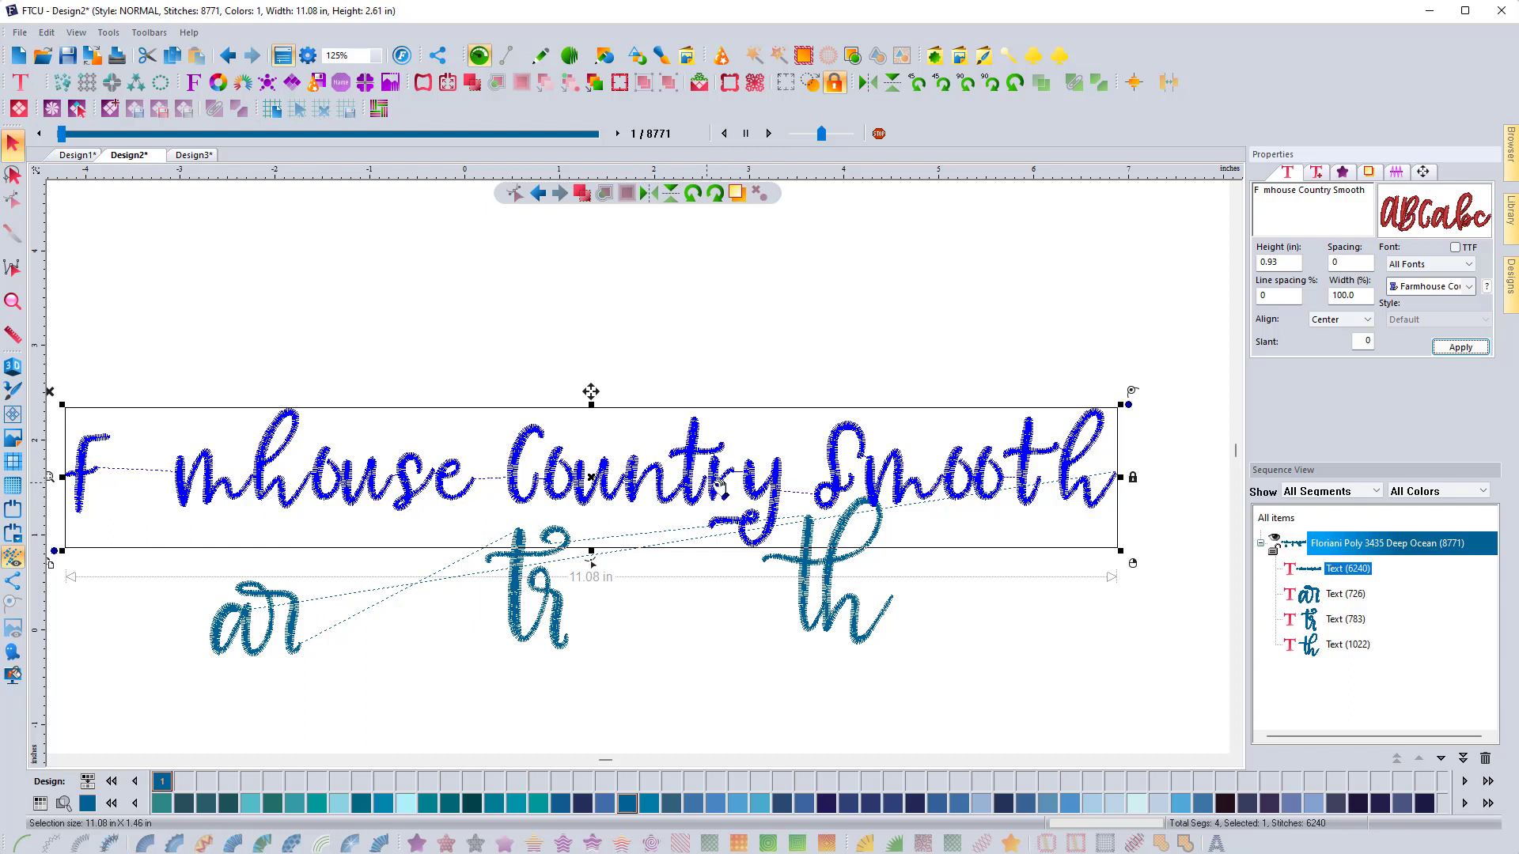
Blank out the "tr" of "Country" and remove "oth" from "Smooth" in the main text, so it reads "F mhouse Coun y Smo".
left_click(1329, 192)
key("BackSpace")
key("BackSpace")
key("BackSpace")
key("Delete")
type("y")
left_click(1460, 348)
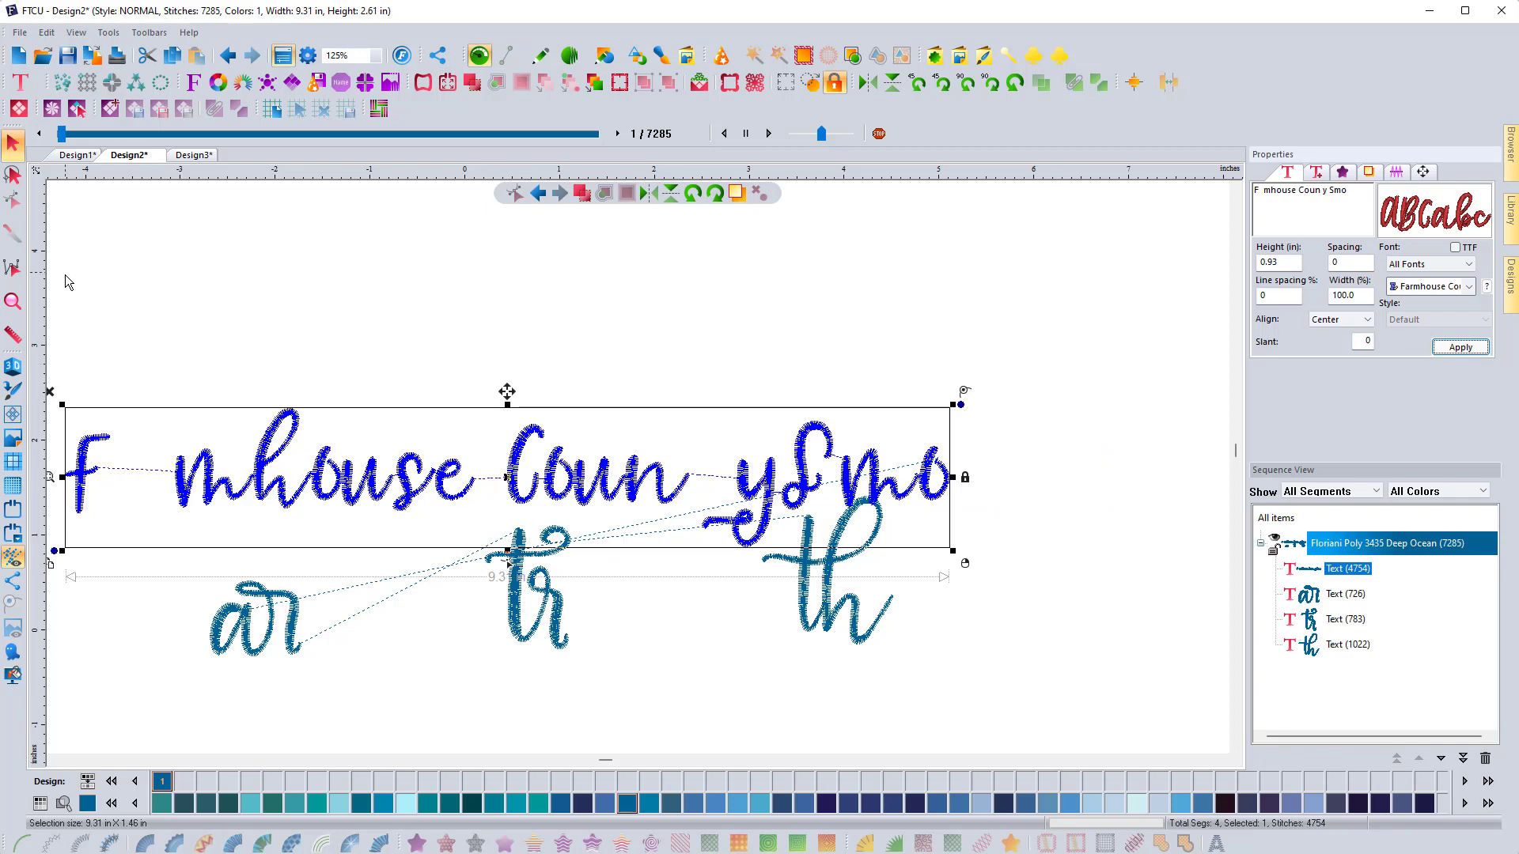
Place the "ar" ligature in the gap after the "F" and adjust the position of "mhouse" to fit against it.
right_click(234, 487)
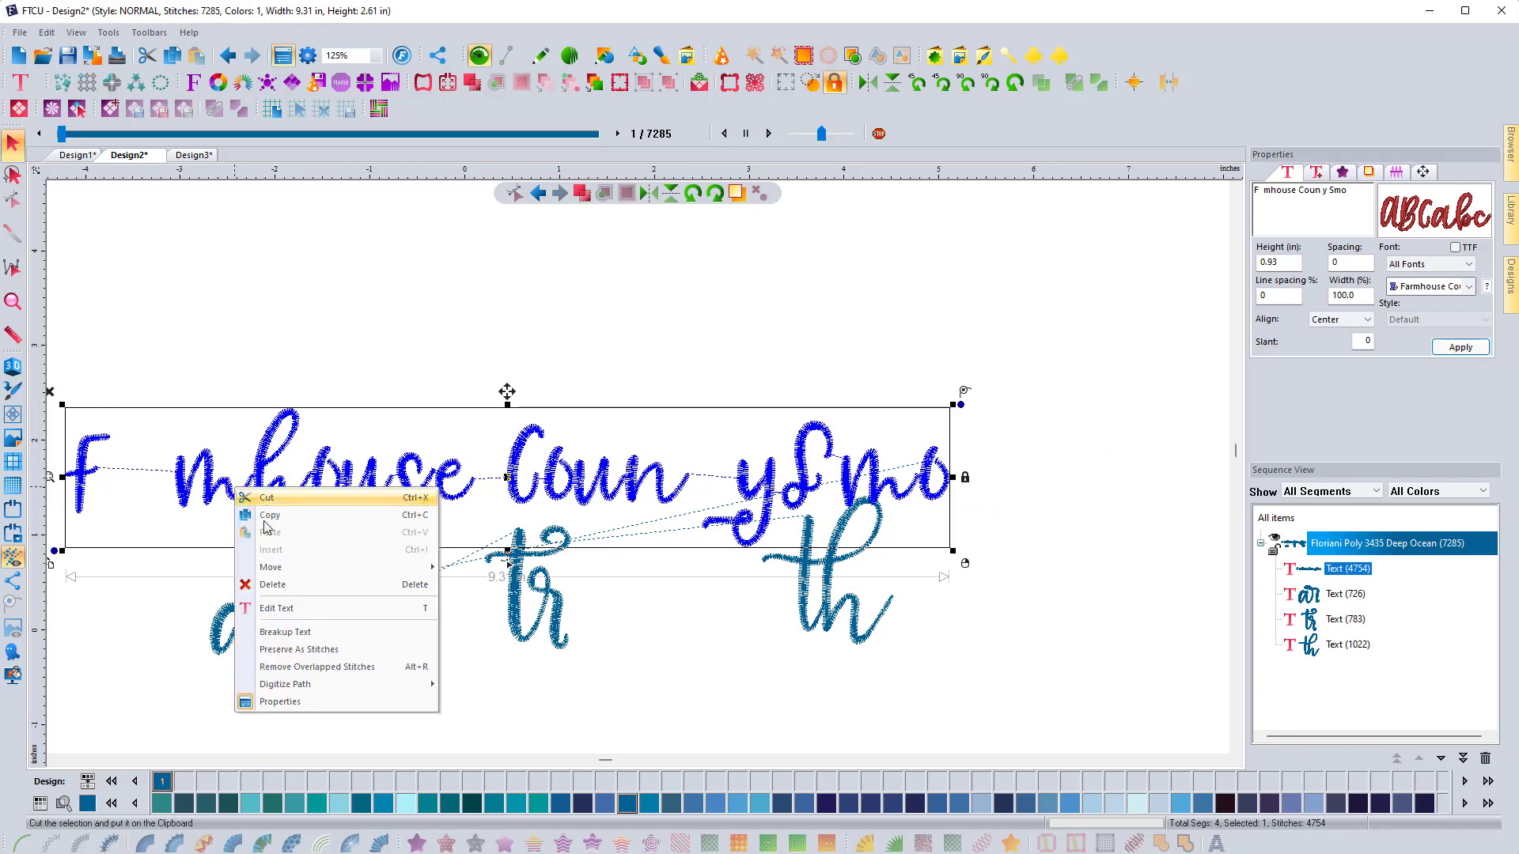
left_click(275, 609)
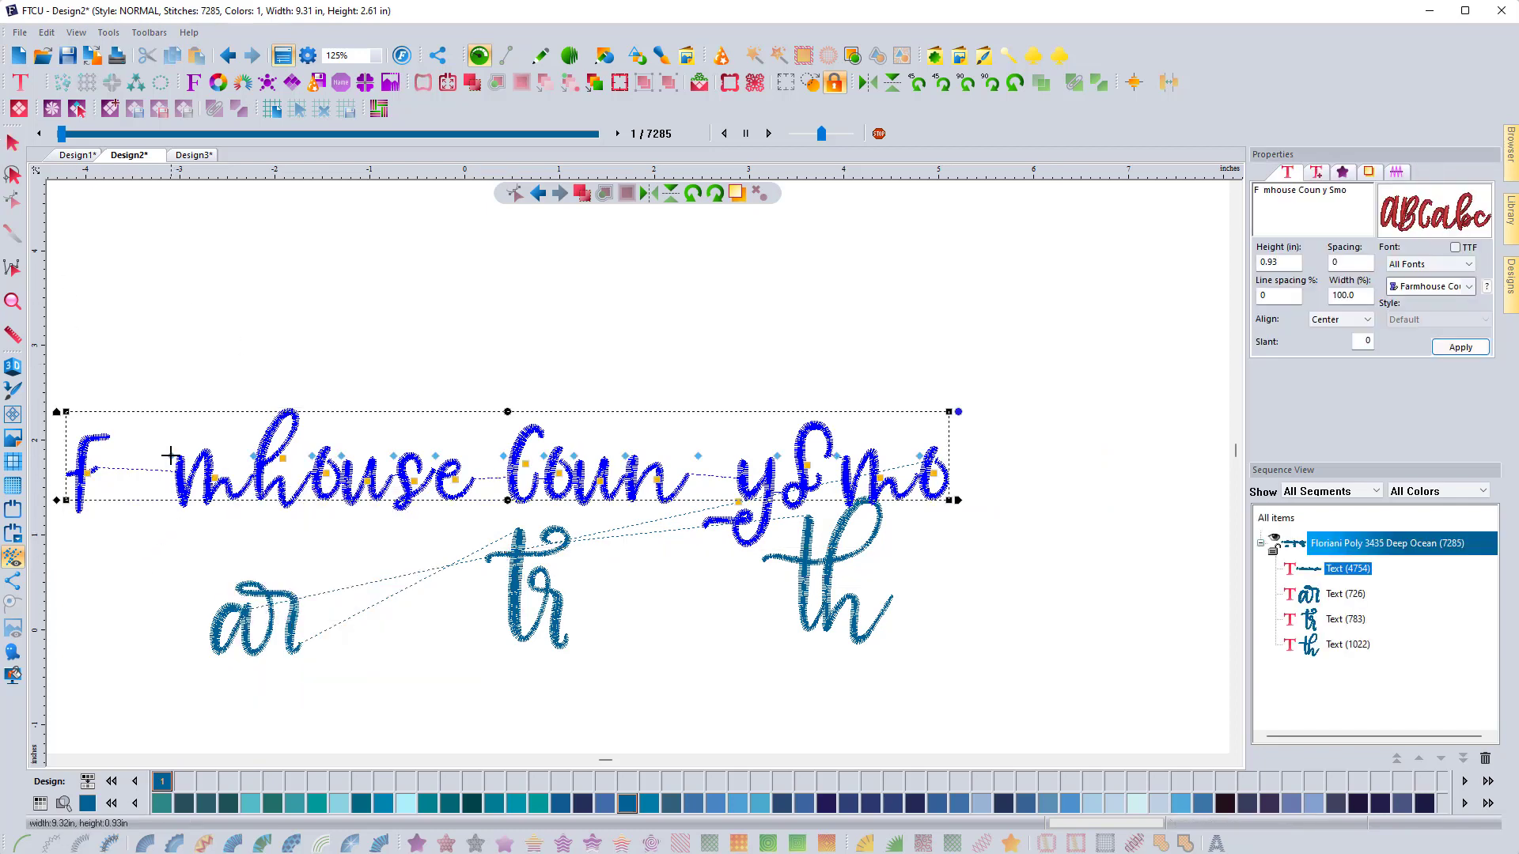
left_click_drag(172, 457, 222, 460)
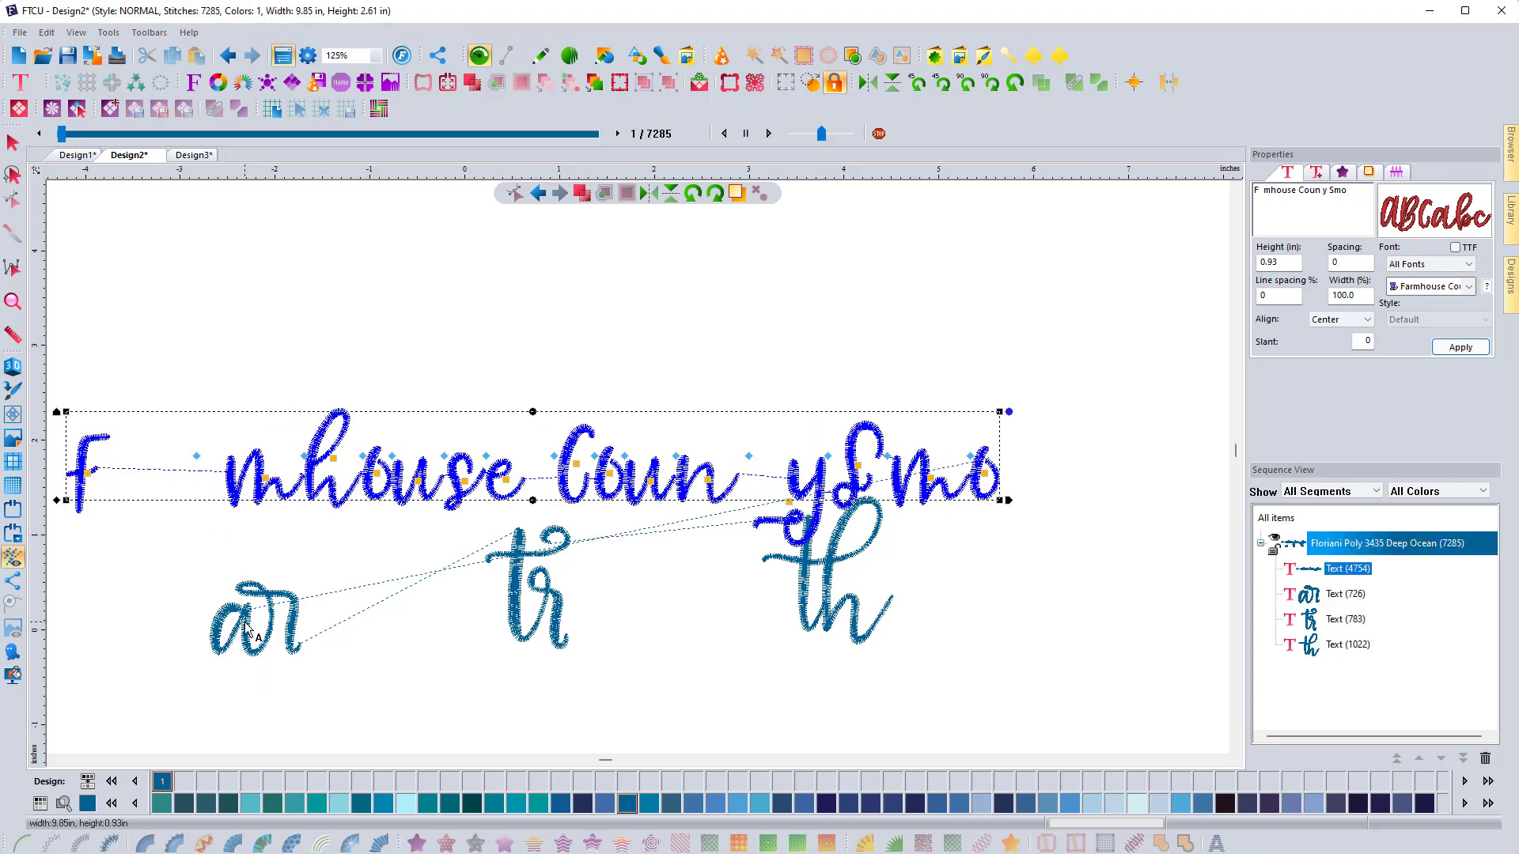
left_click(247, 629)
left_click_drag(248, 629, 163, 455)
left_click(261, 486)
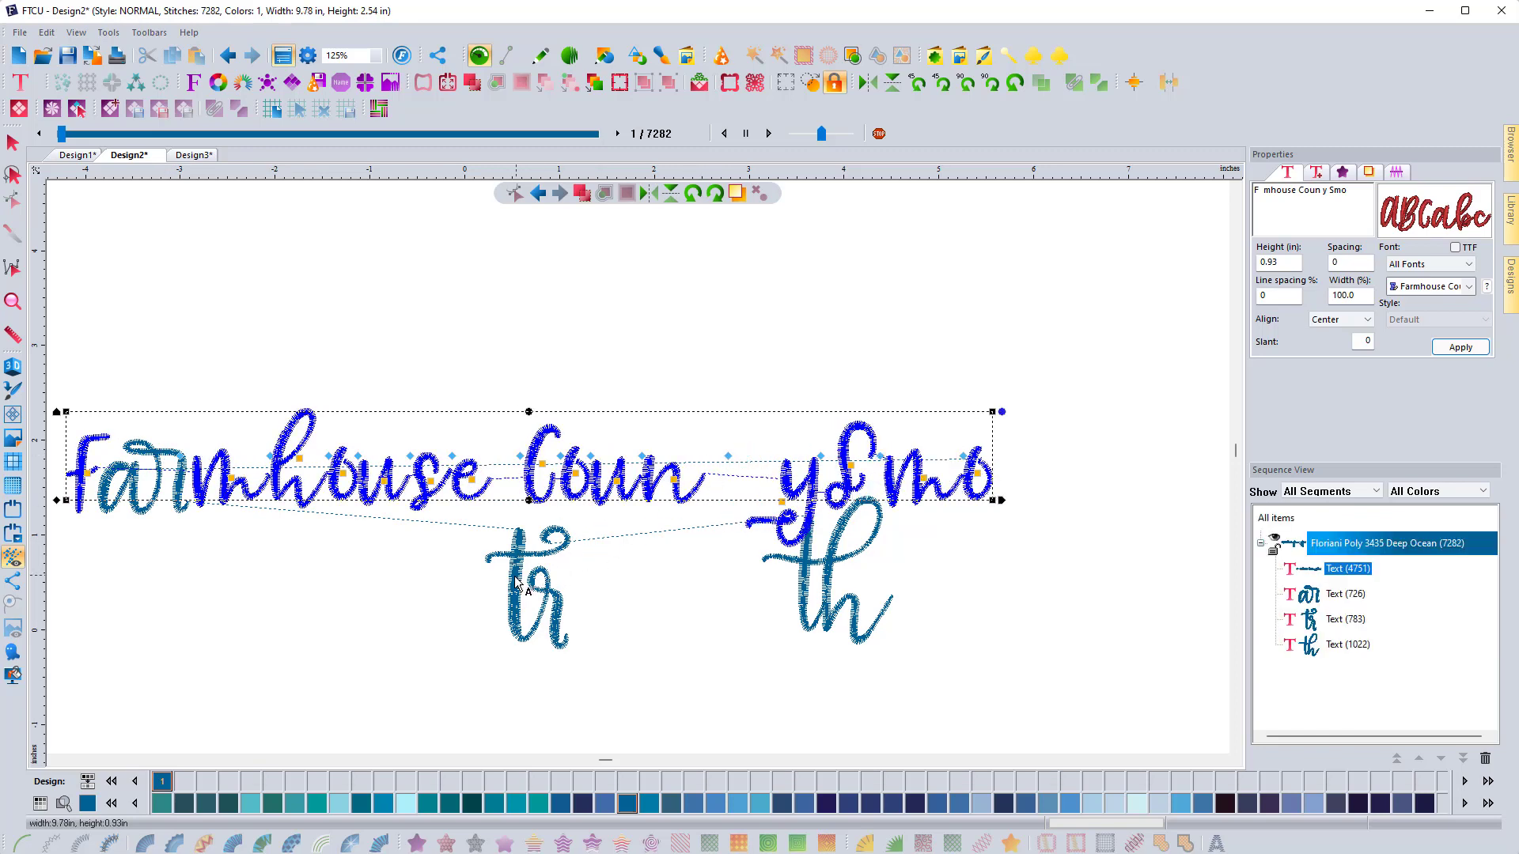
Move the "tr" ligature into the gap in "Country" and pull the "y" and following letters in against it.
left_click_drag(539, 576, 713, 441)
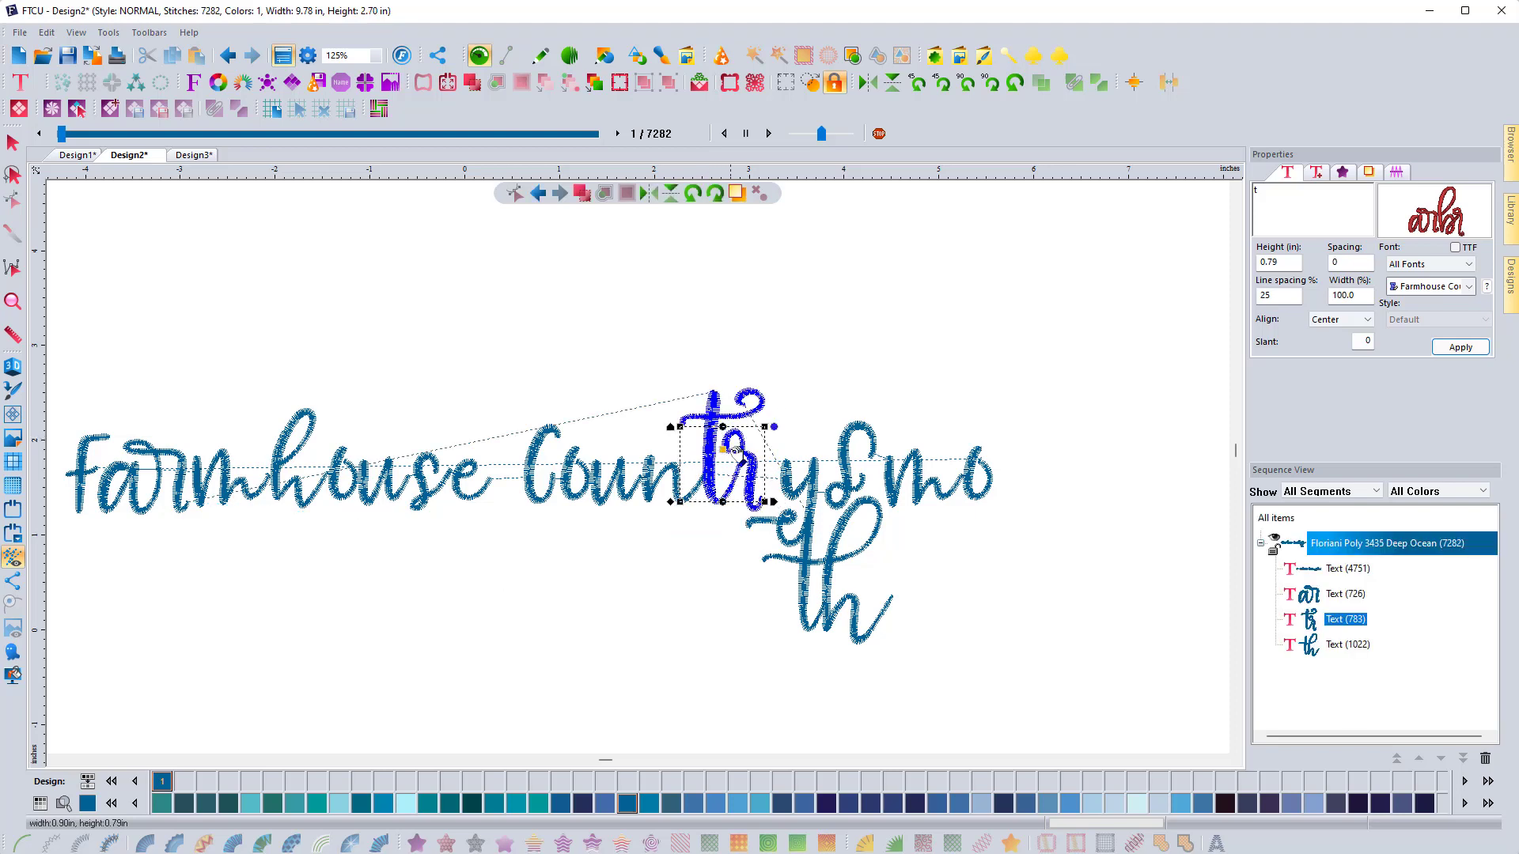
left_click(823, 475)
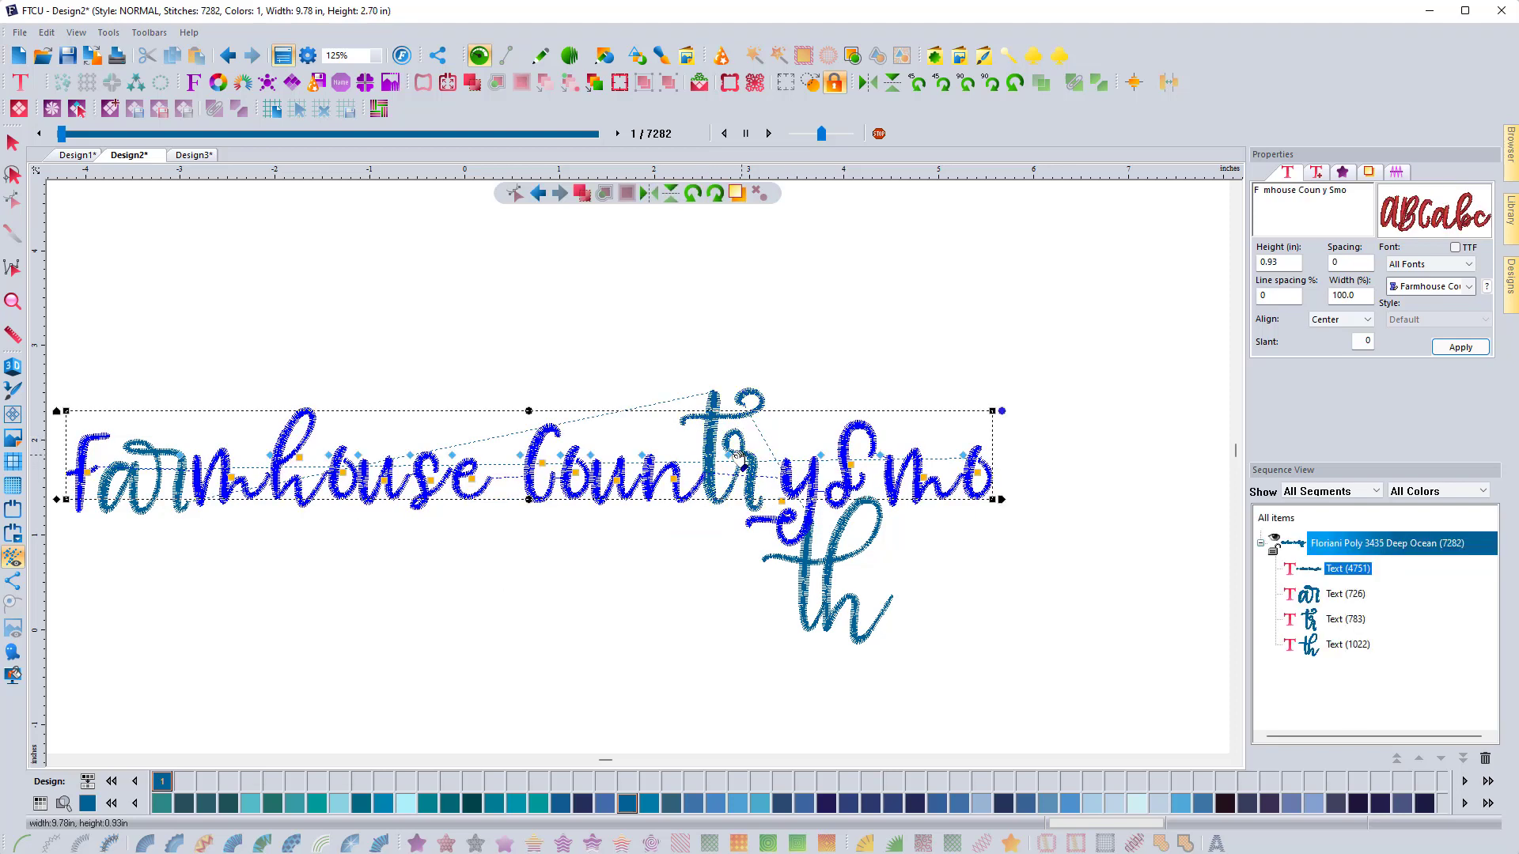
left_click_drag(728, 457, 705, 461)
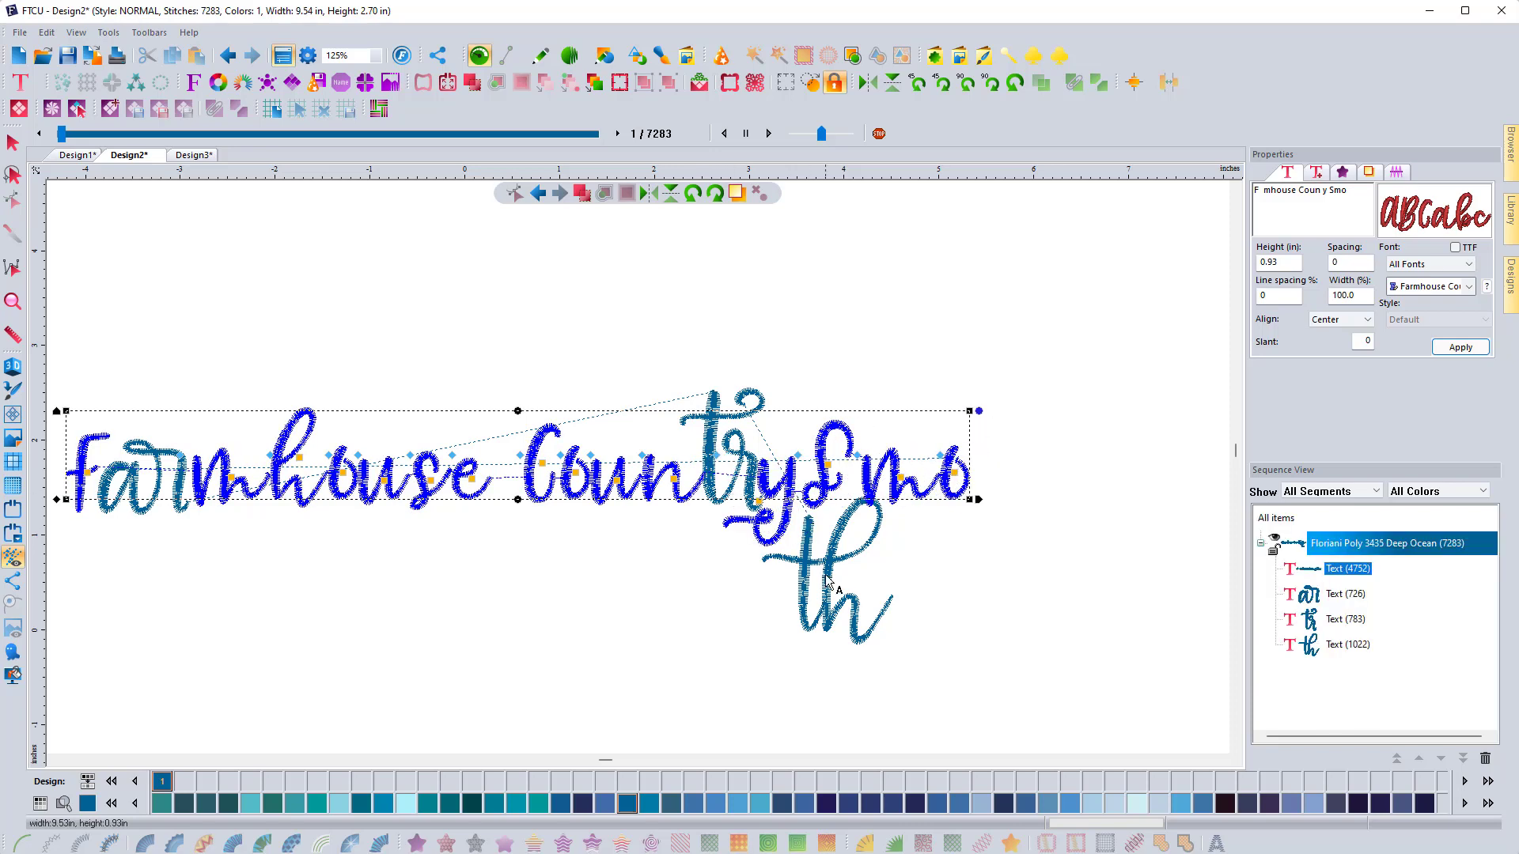
Move the "th" ligature to the end of "Smo" and correct the last word of the main text to "Smoo".
left_click_drag(827, 573, 1024, 444)
left_click(1336, 567)
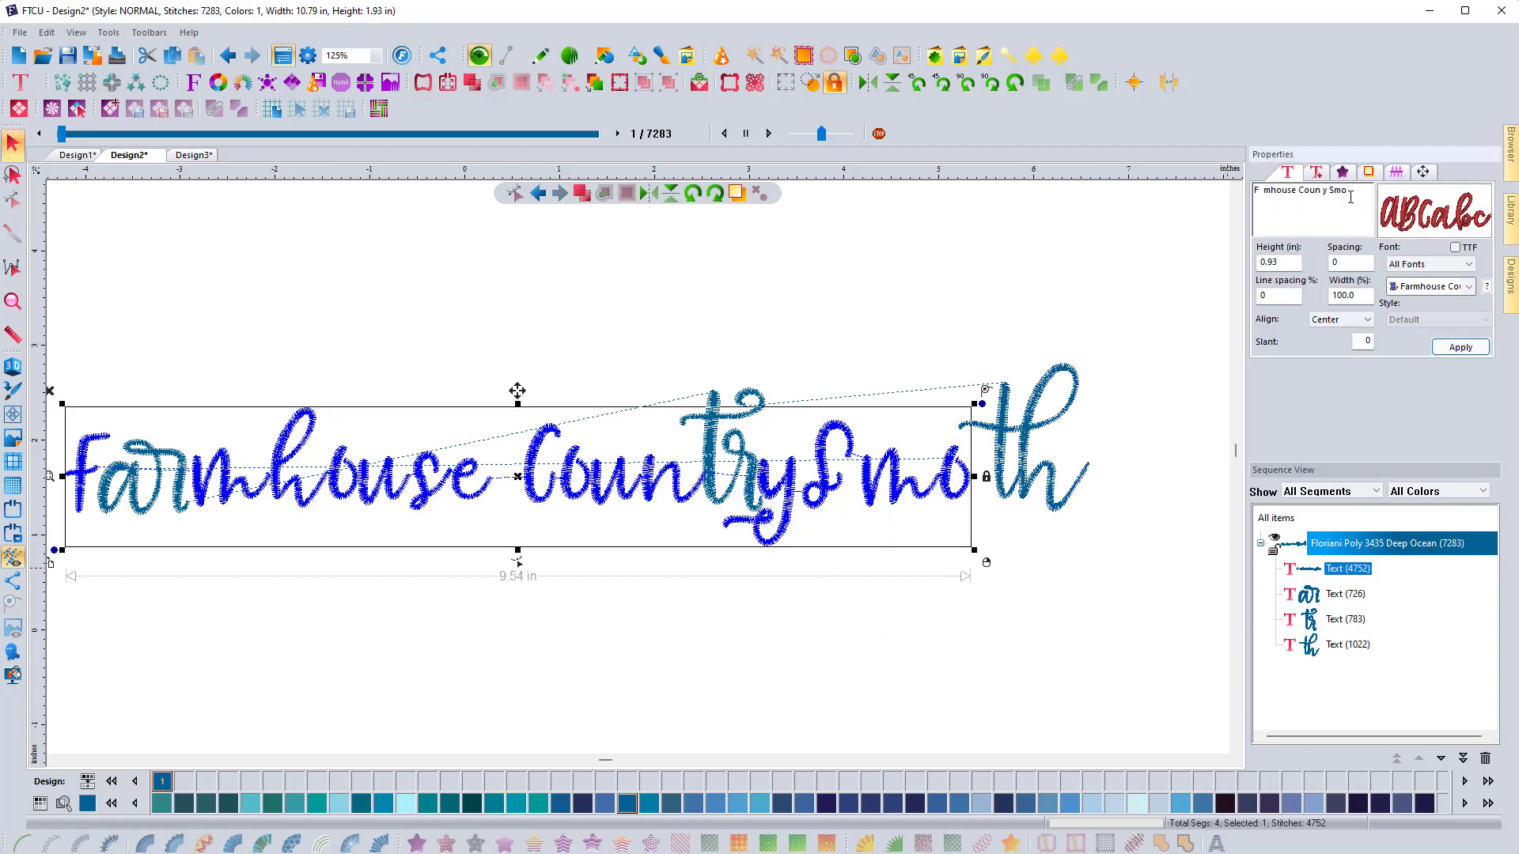
left_click(1460, 346)
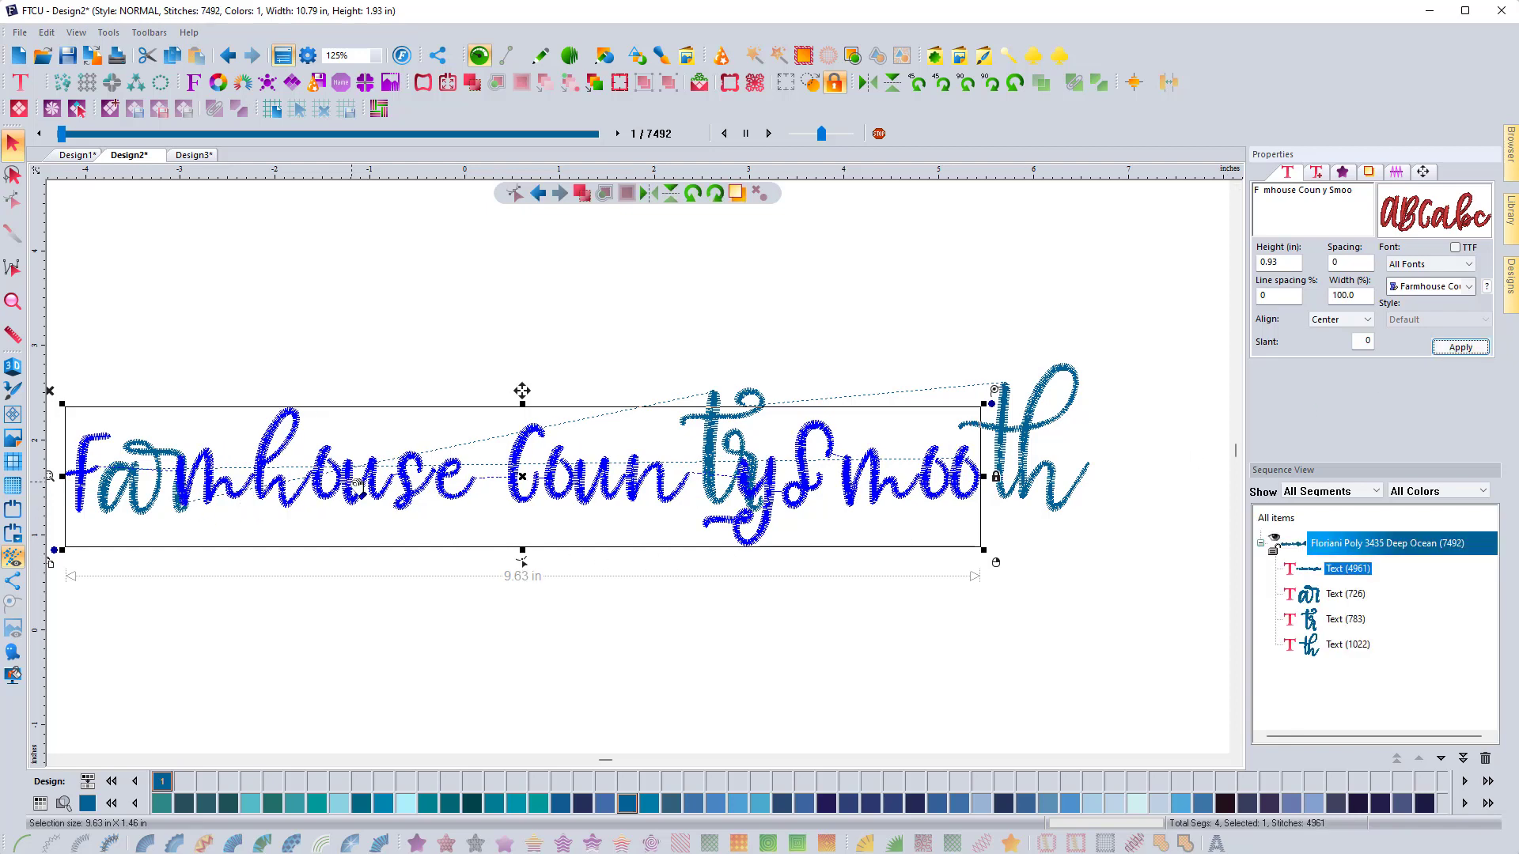
Shift "mhouse" and the letters after it along to join the "ar" ligature, and nudge the "y" against the "tr" ligature.
right_click(513, 504)
left_click(551, 625)
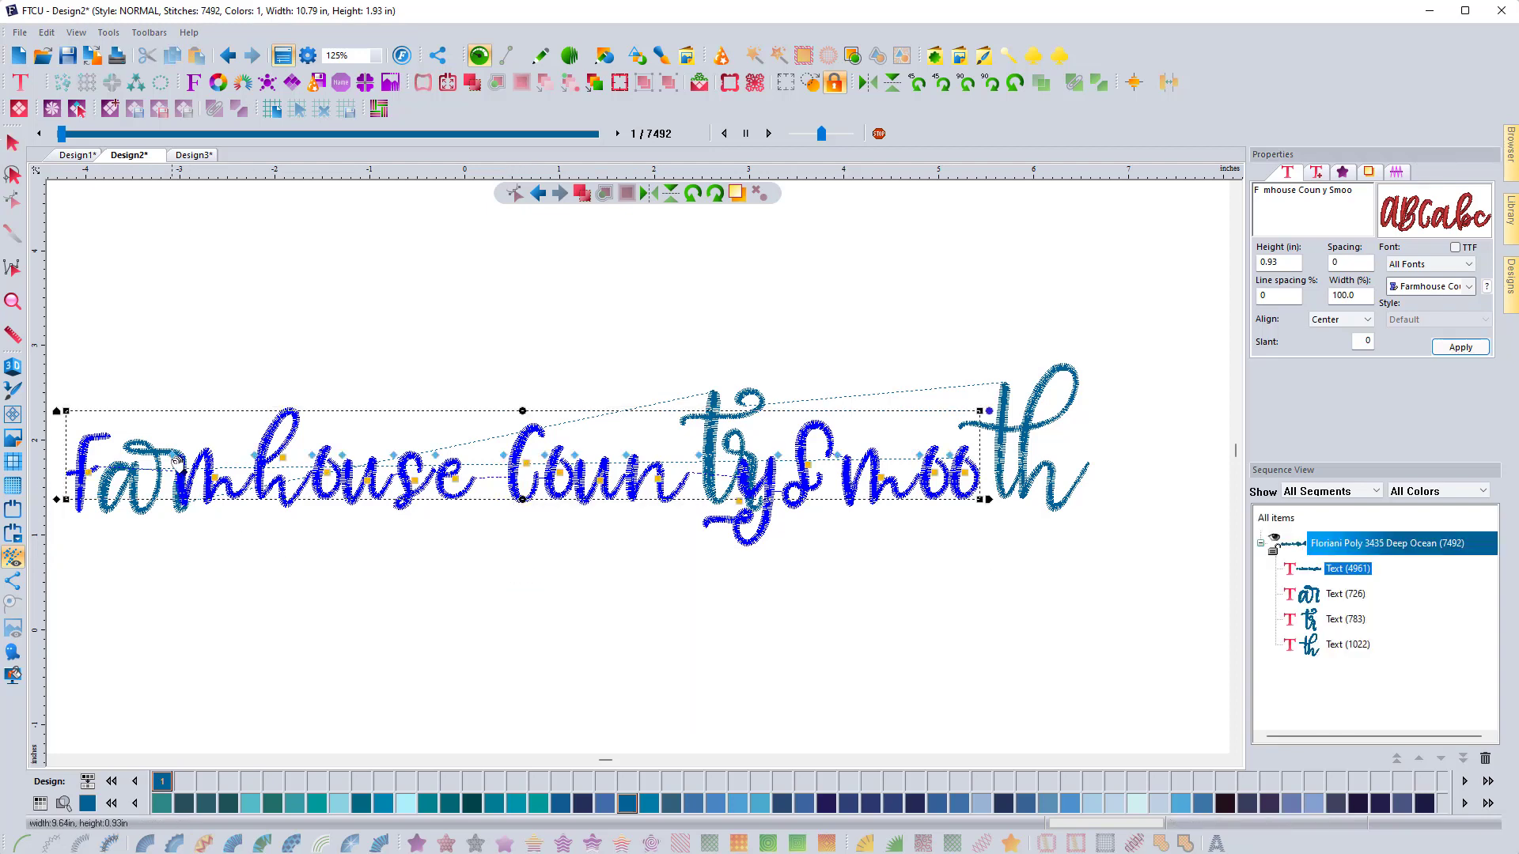
left_click_drag(174, 455, 190, 455)
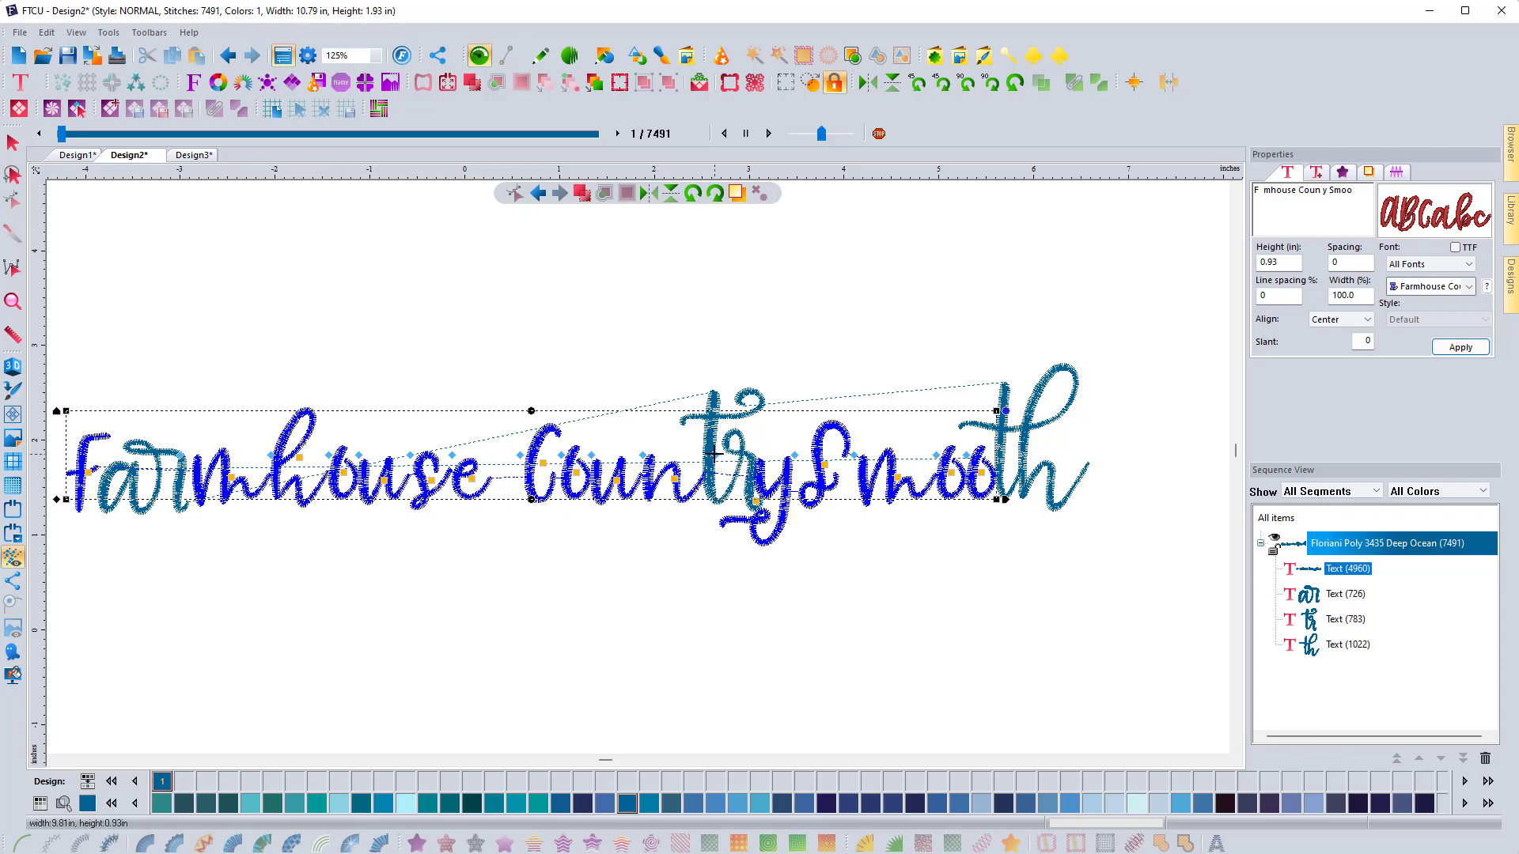
left_click_drag(714, 453, 720, 458)
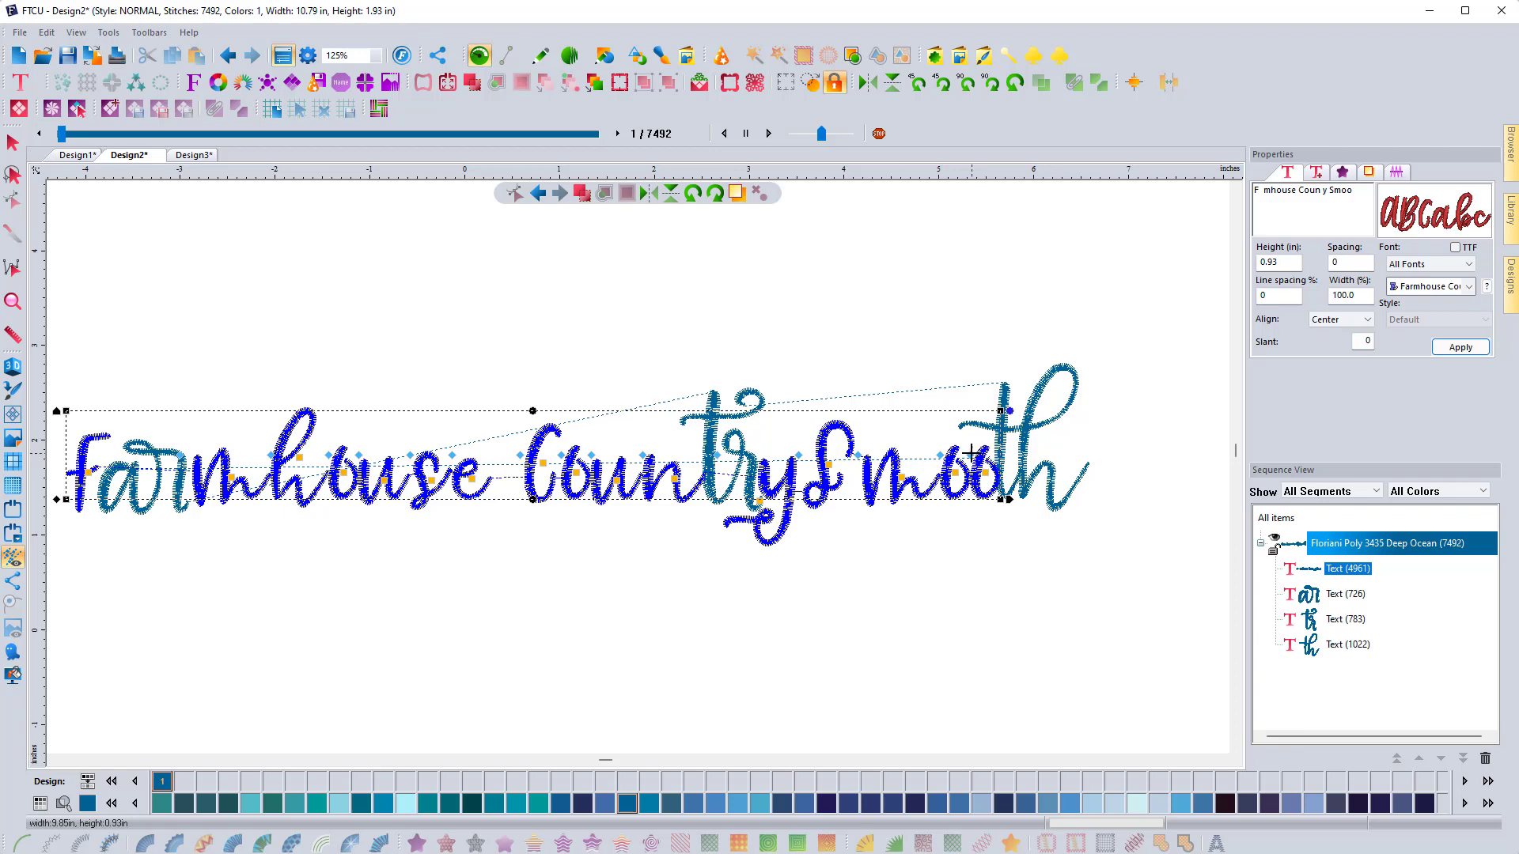
Nudge the "th" ligature slightly outward so it joins the last "o" of the main text, and clear the selection.
left_click(1028, 460)
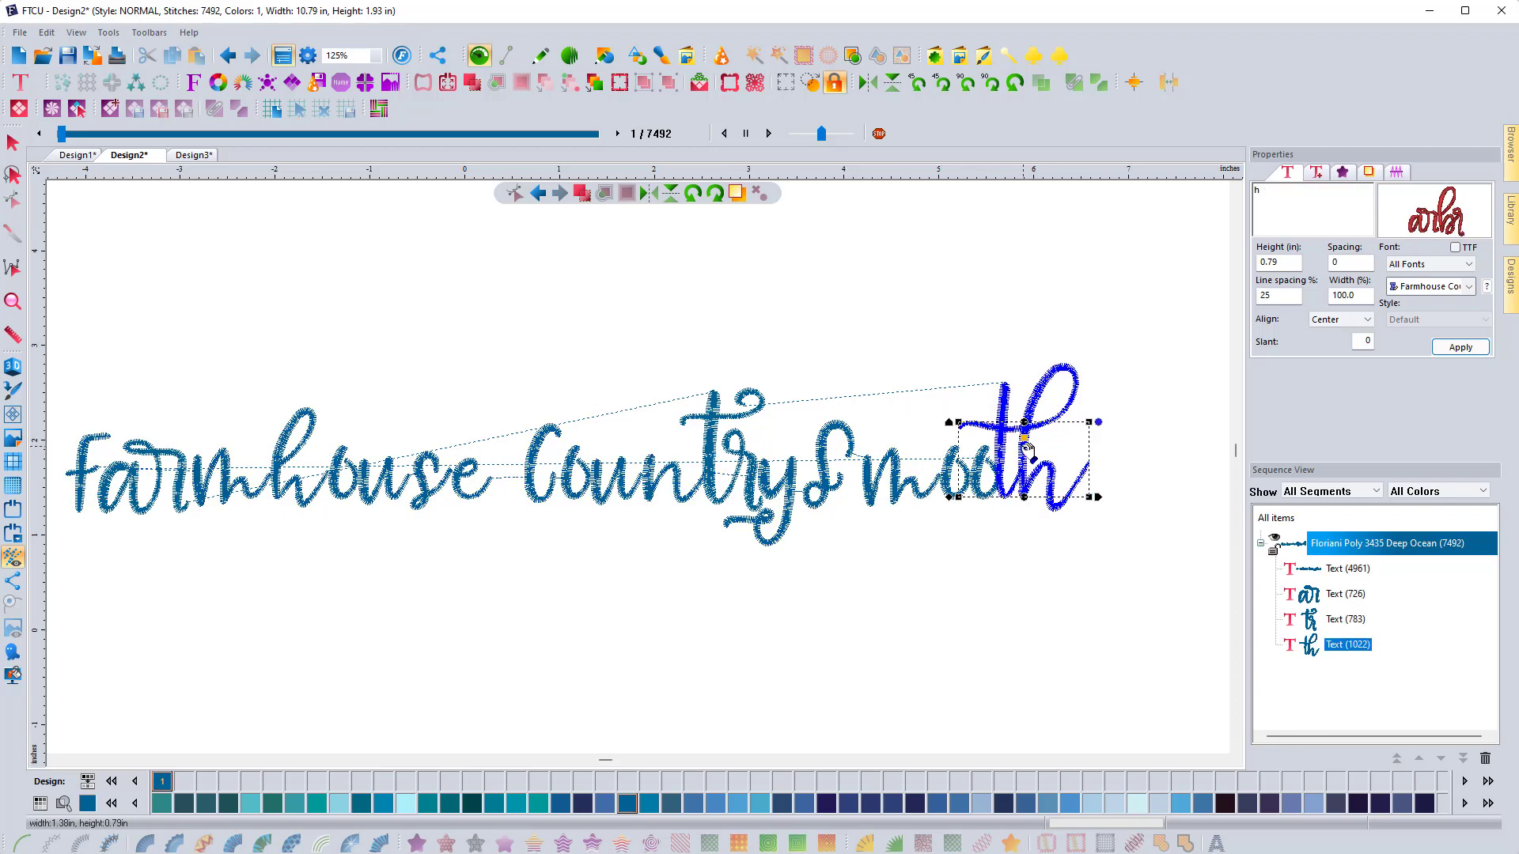
left_click_drag(1024, 452, 1031, 451)
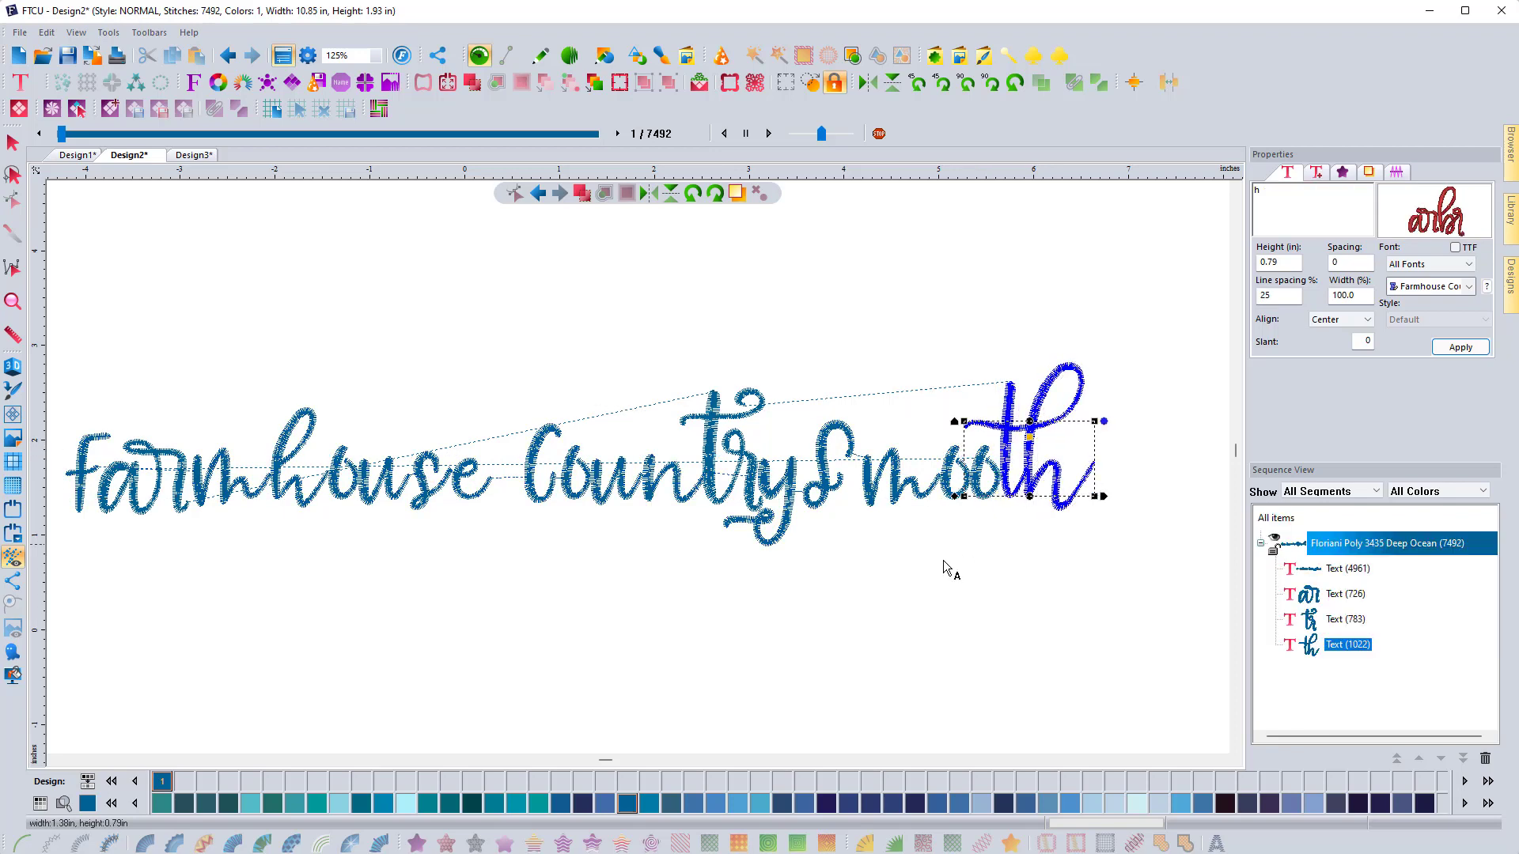
left_click(922, 587)
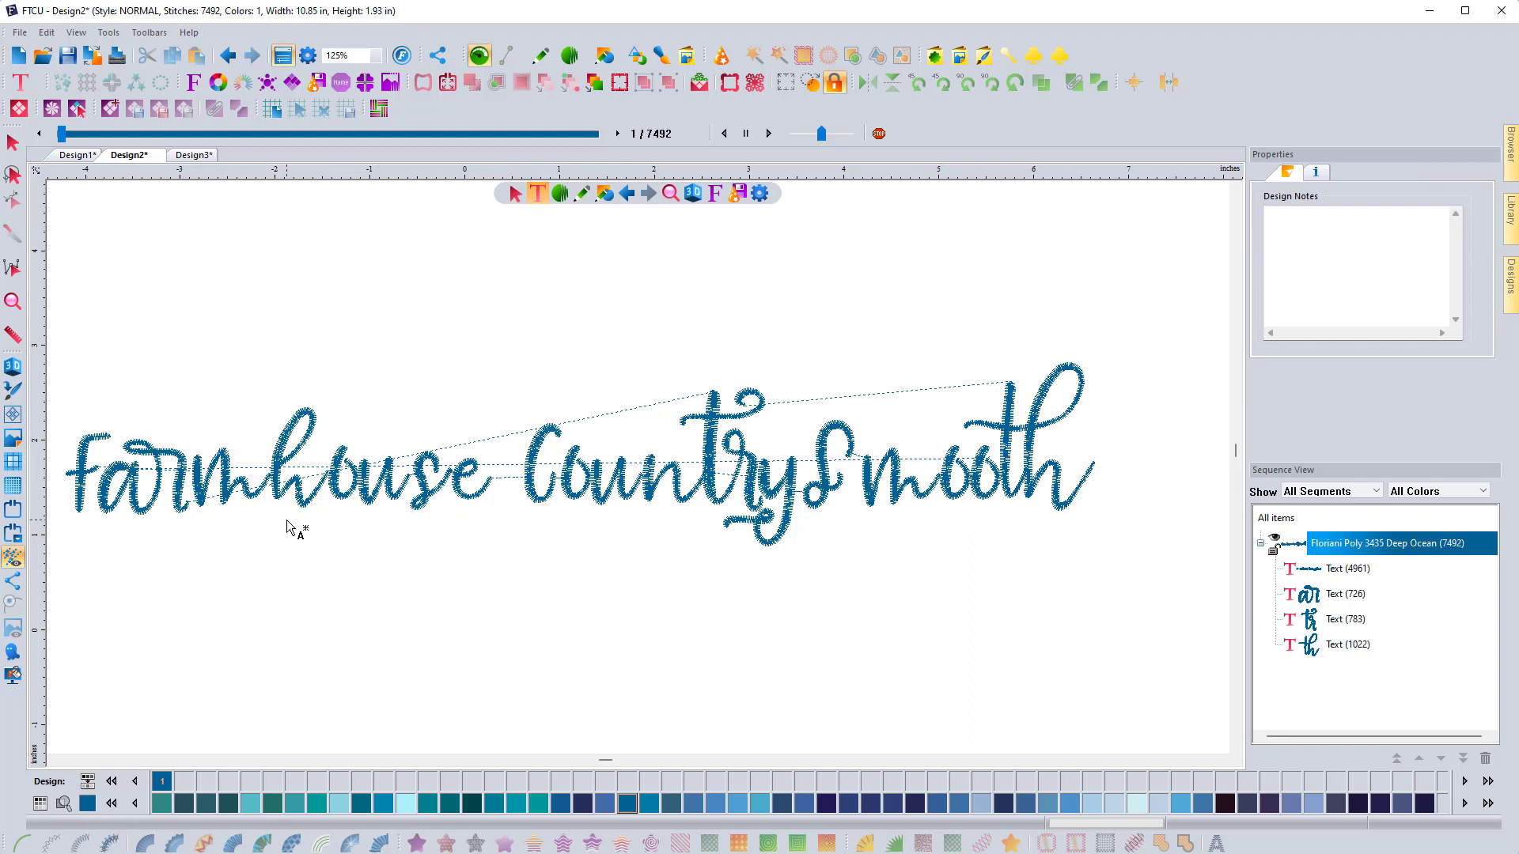
Move "Smoo" away from "Country" to open a word gap, and shift the "th" ligature outward to follow it.
left_click(823, 484)
mouse_move(823, 484)
left_mouse_down()
mouse_move(800, 455)
mouse_move(819, 457)
left_mouse_up()
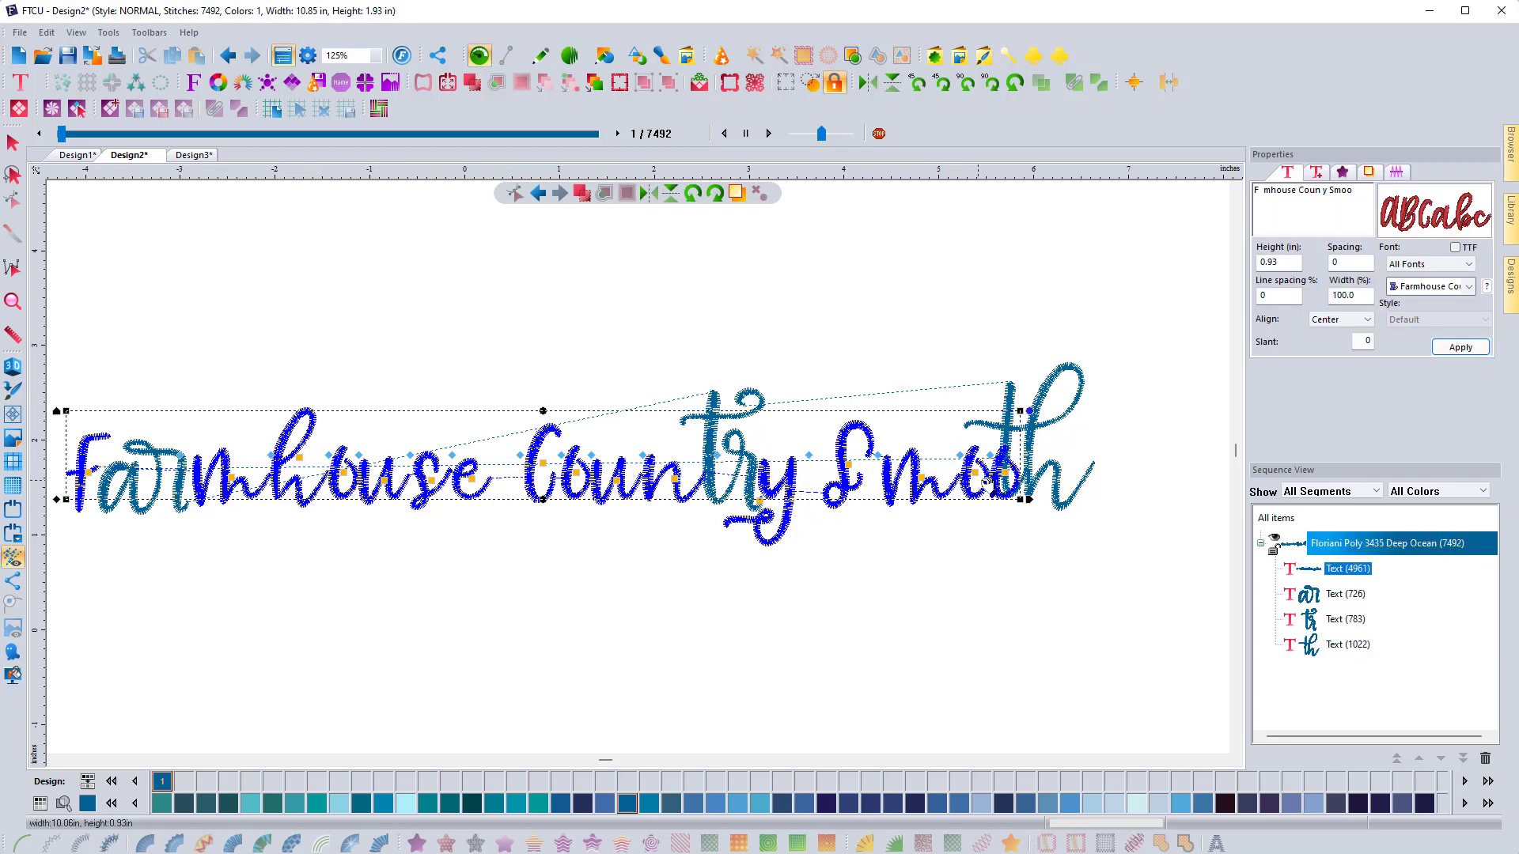
left_click(1053, 429)
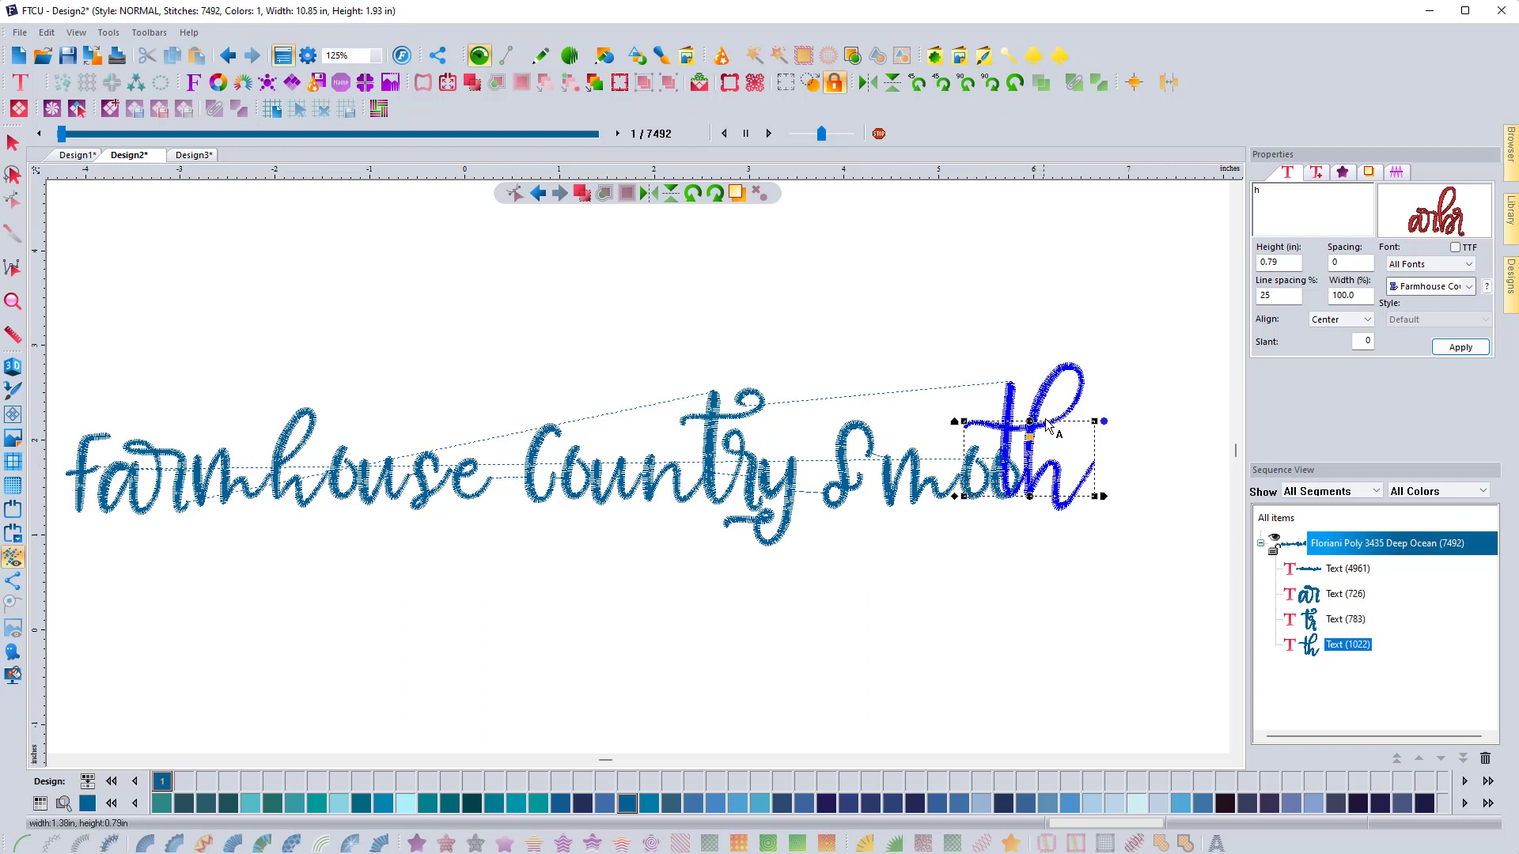
left_click_drag(1053, 429, 1079, 426)
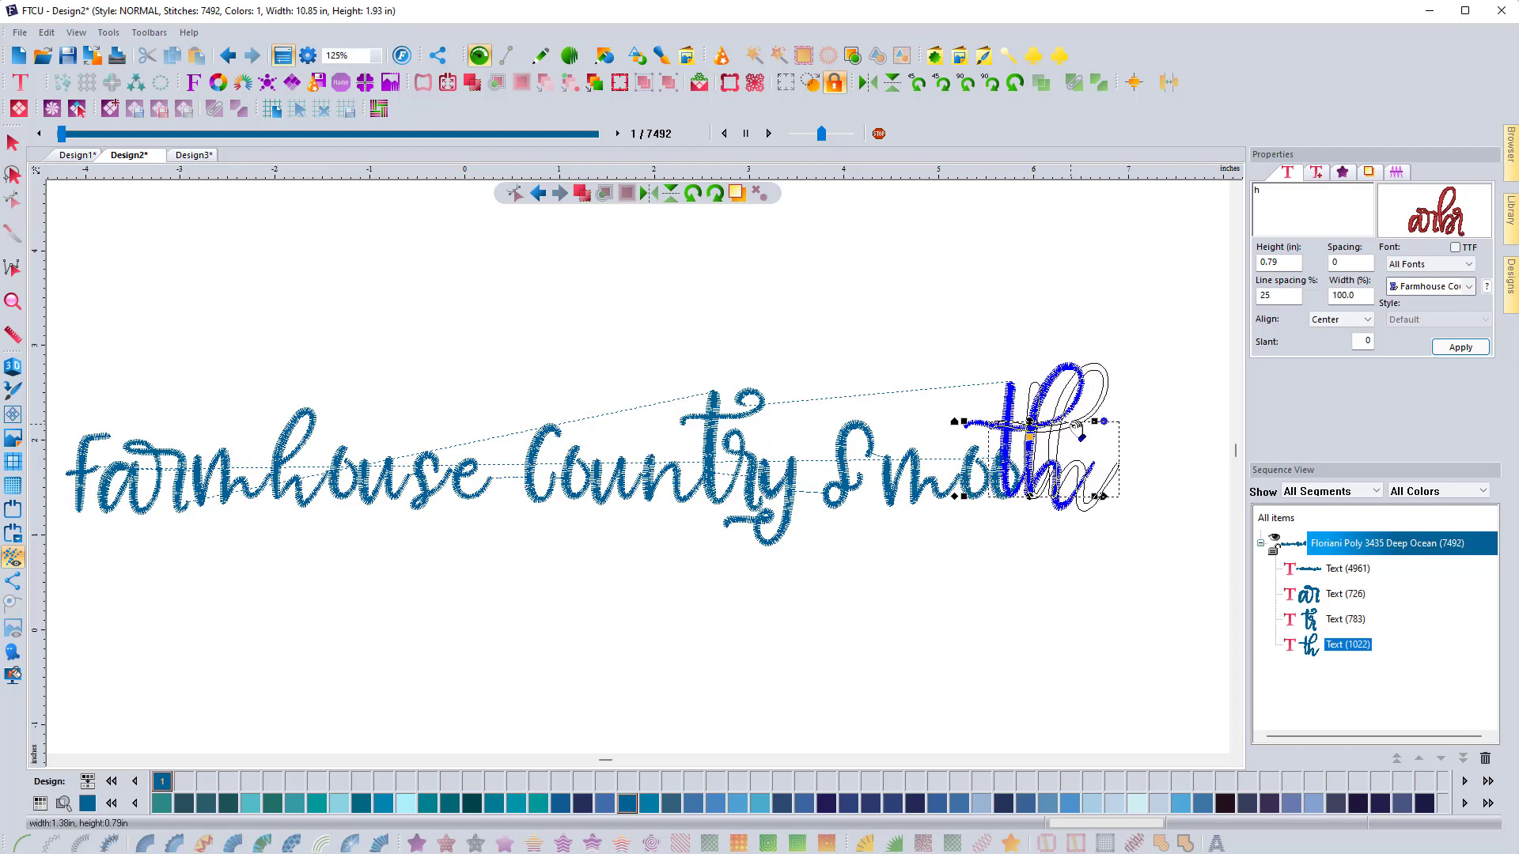
left_click(908, 631)
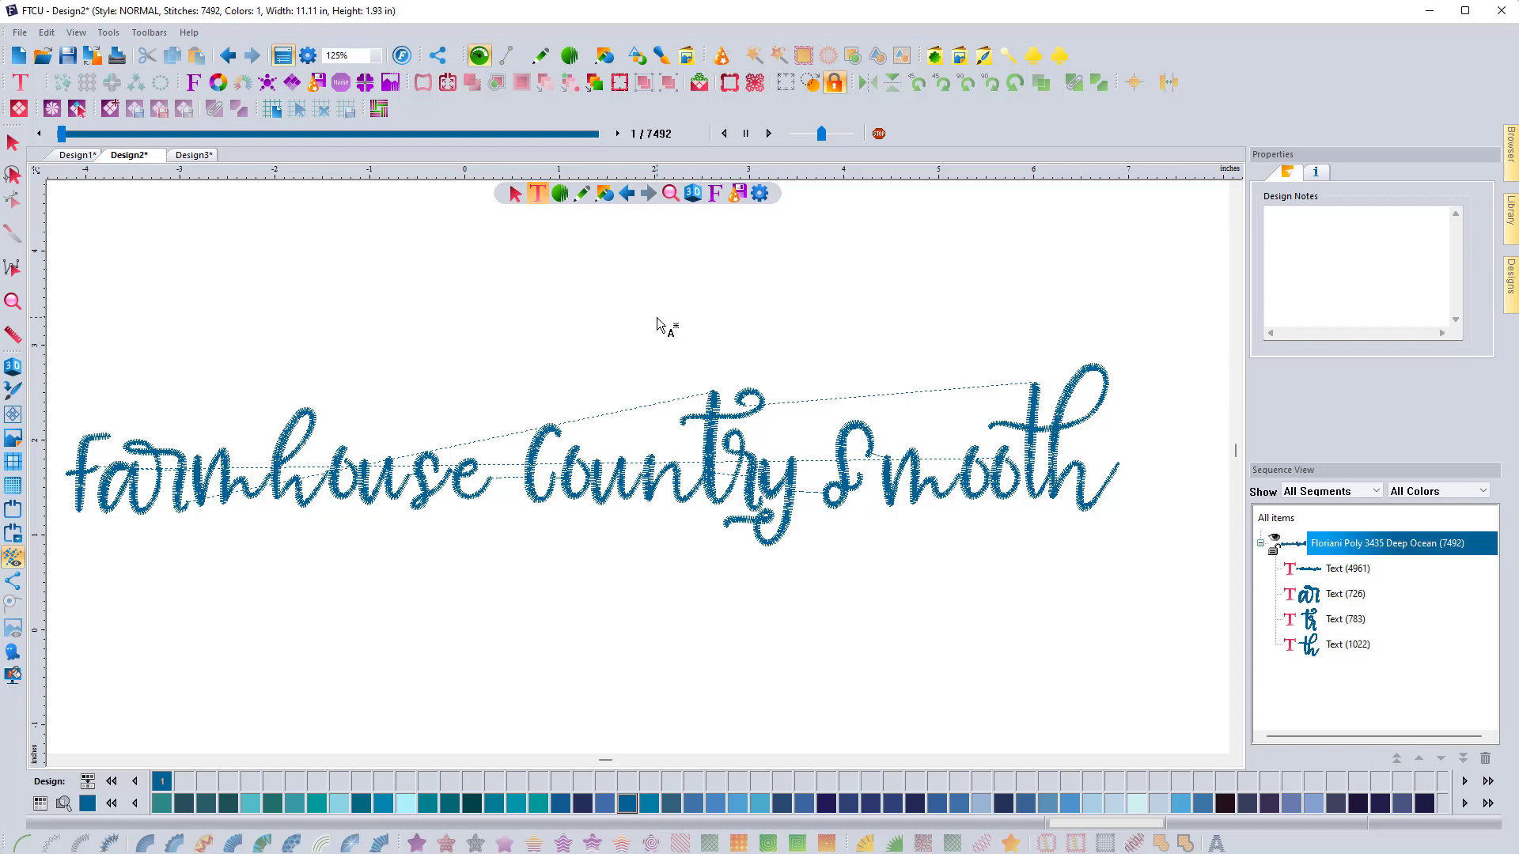
Insert the Patch_13 shield from the Custom Shapes folder and place it below the lettering.
left_click(934, 57)
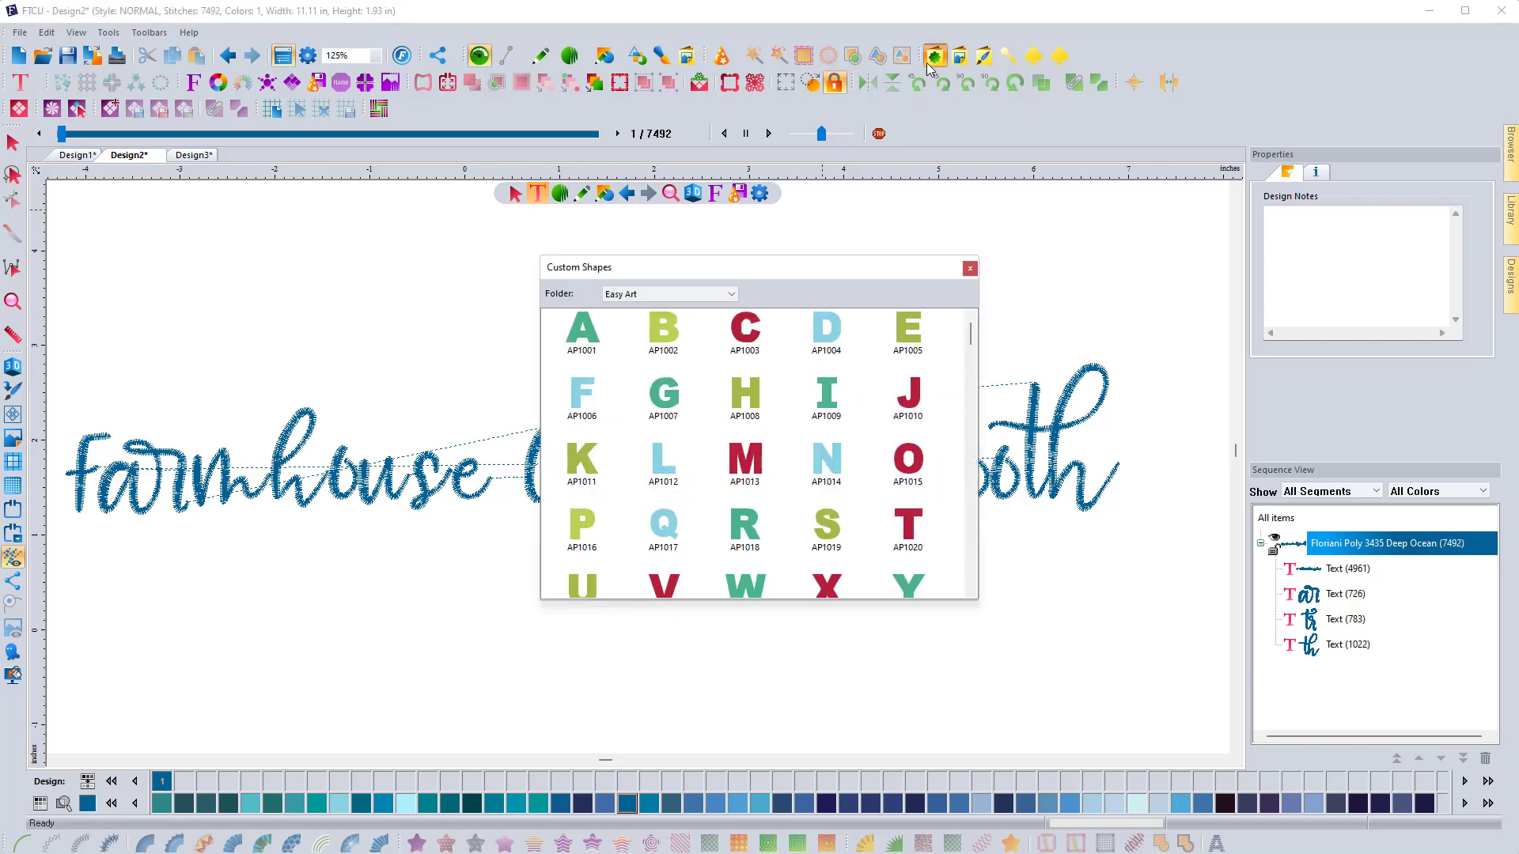
left_click(641, 295)
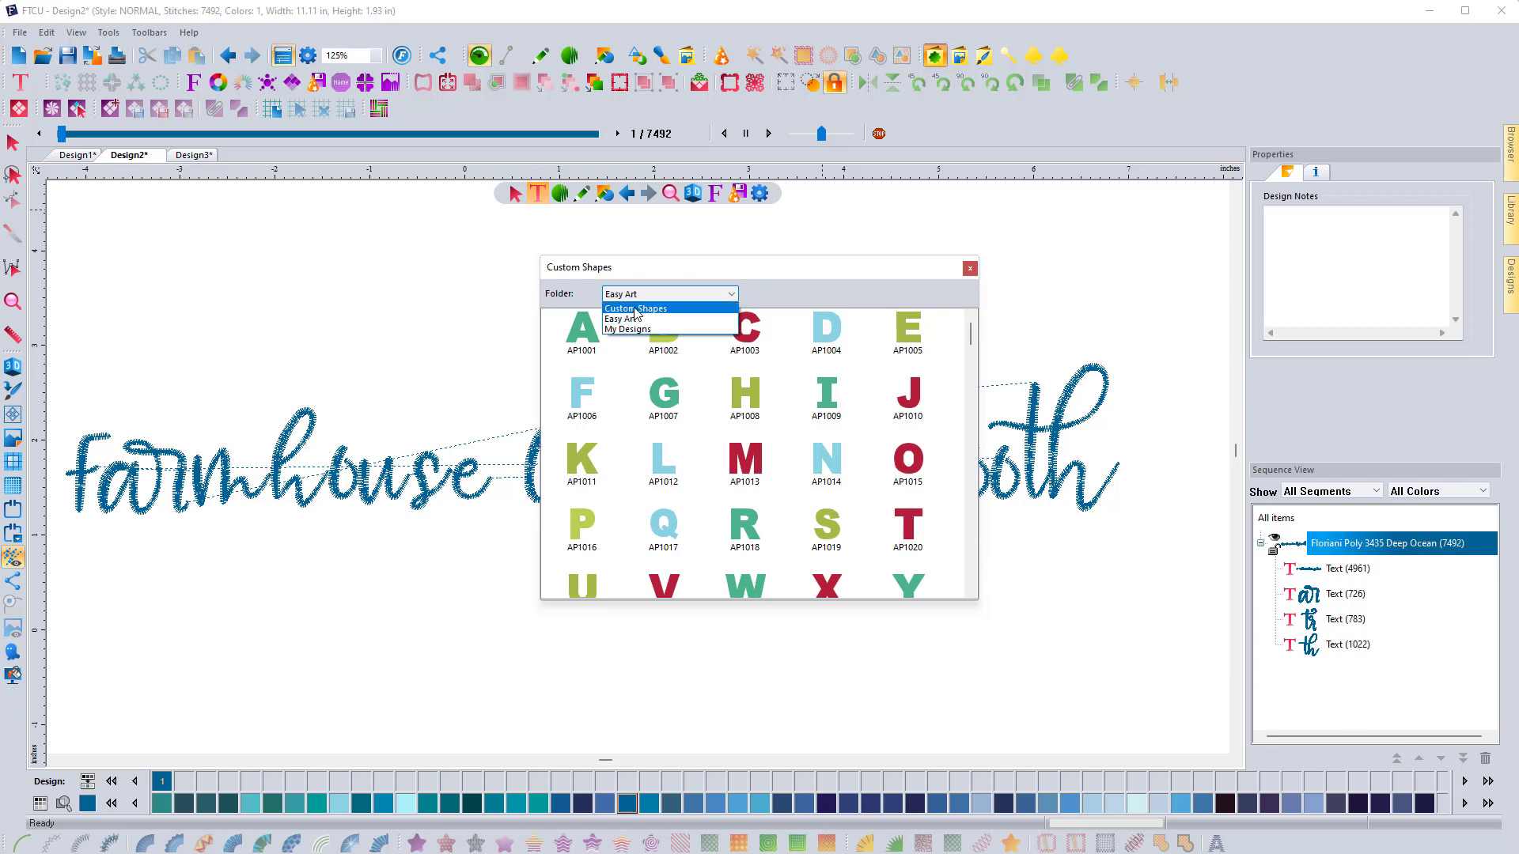
left_click(635, 309)
left_click_drag(970, 349, 969, 475)
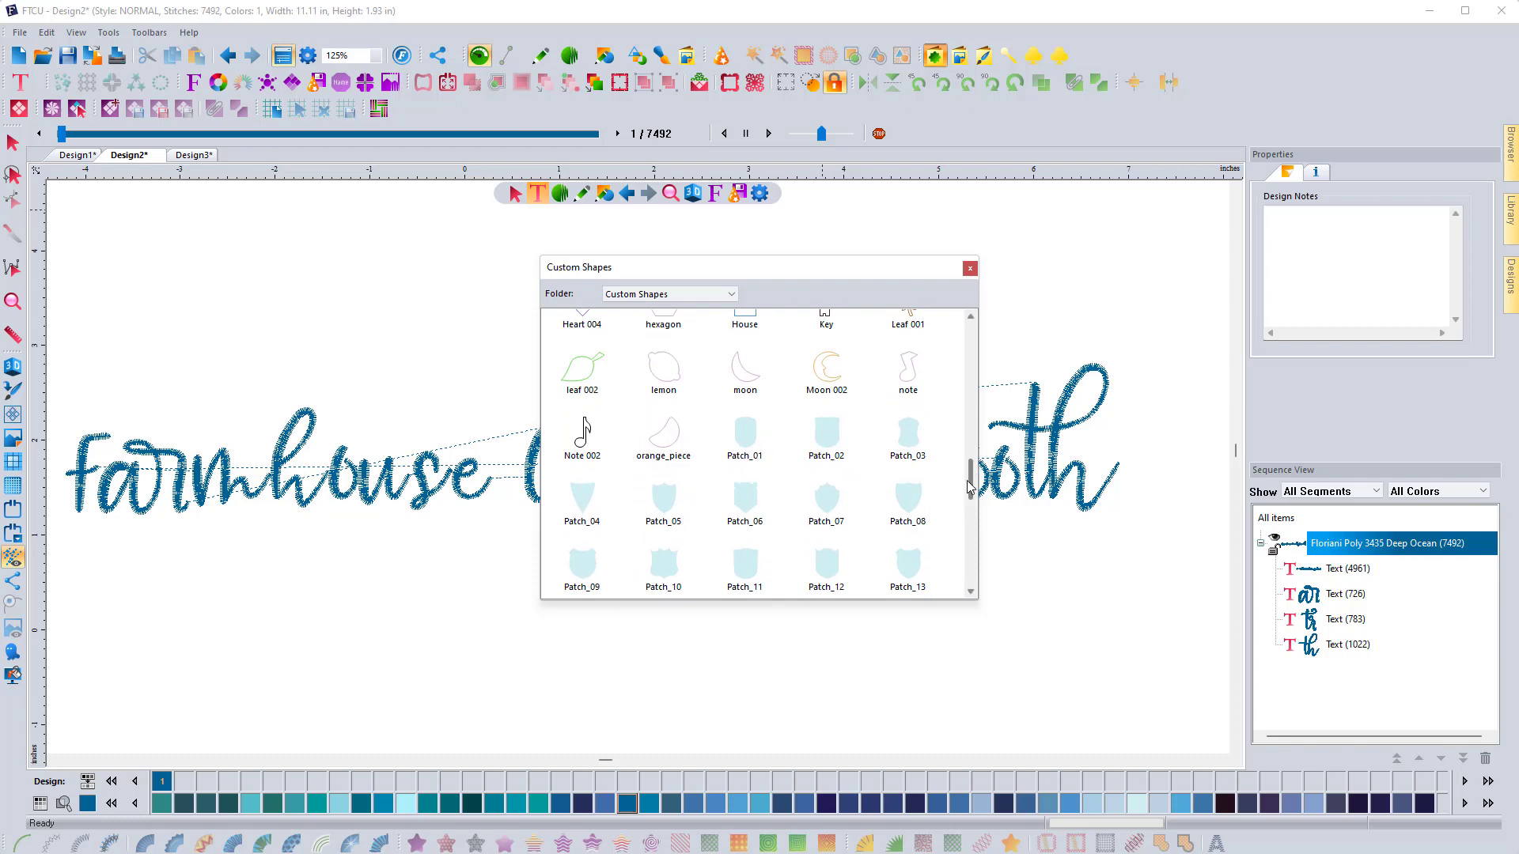
left_click_drag(971, 487, 972, 498)
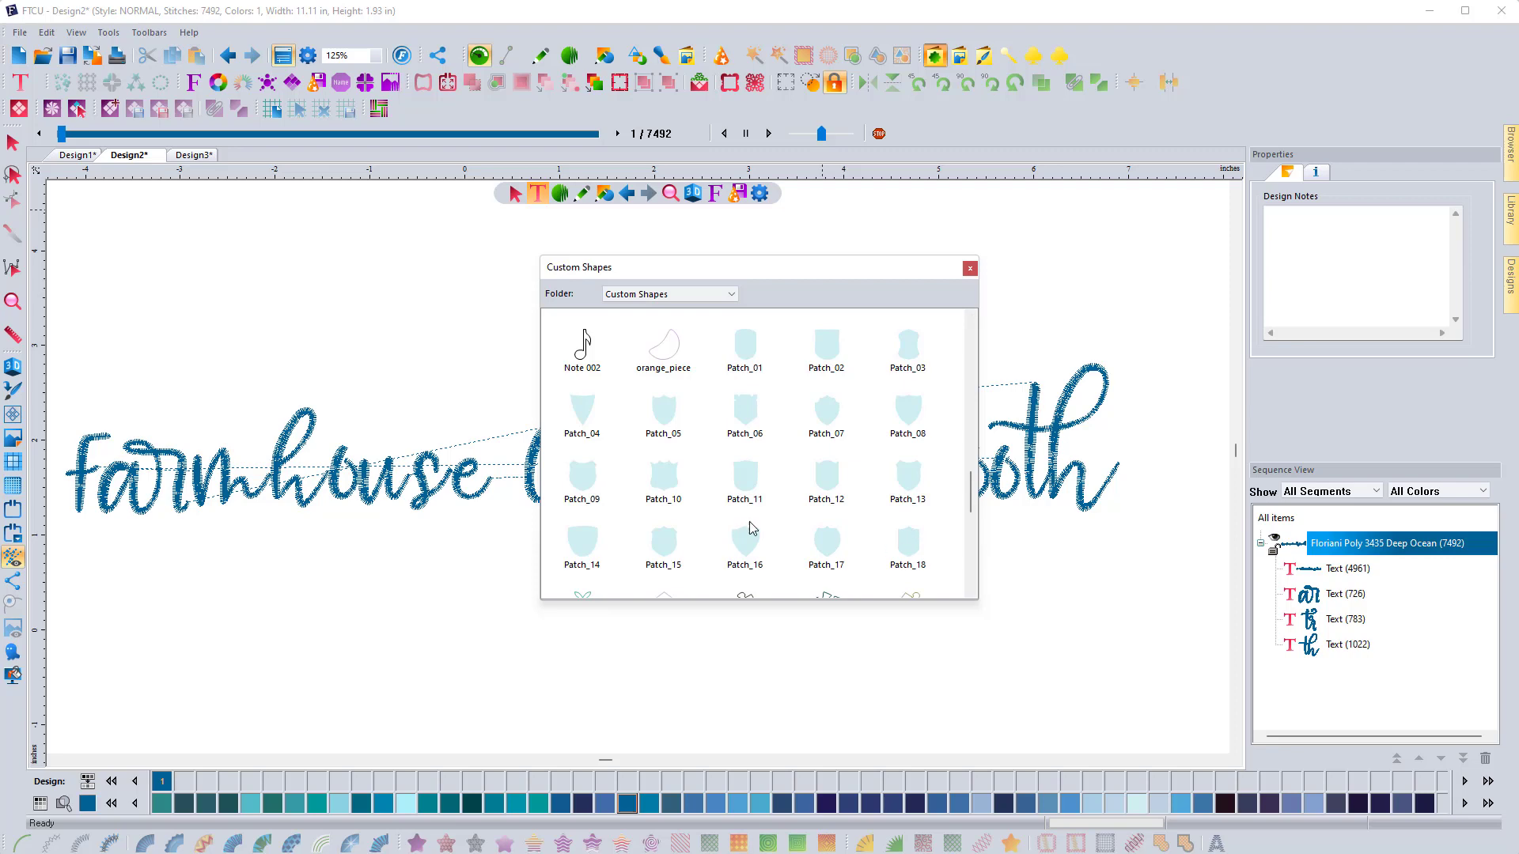
double_click(908, 476)
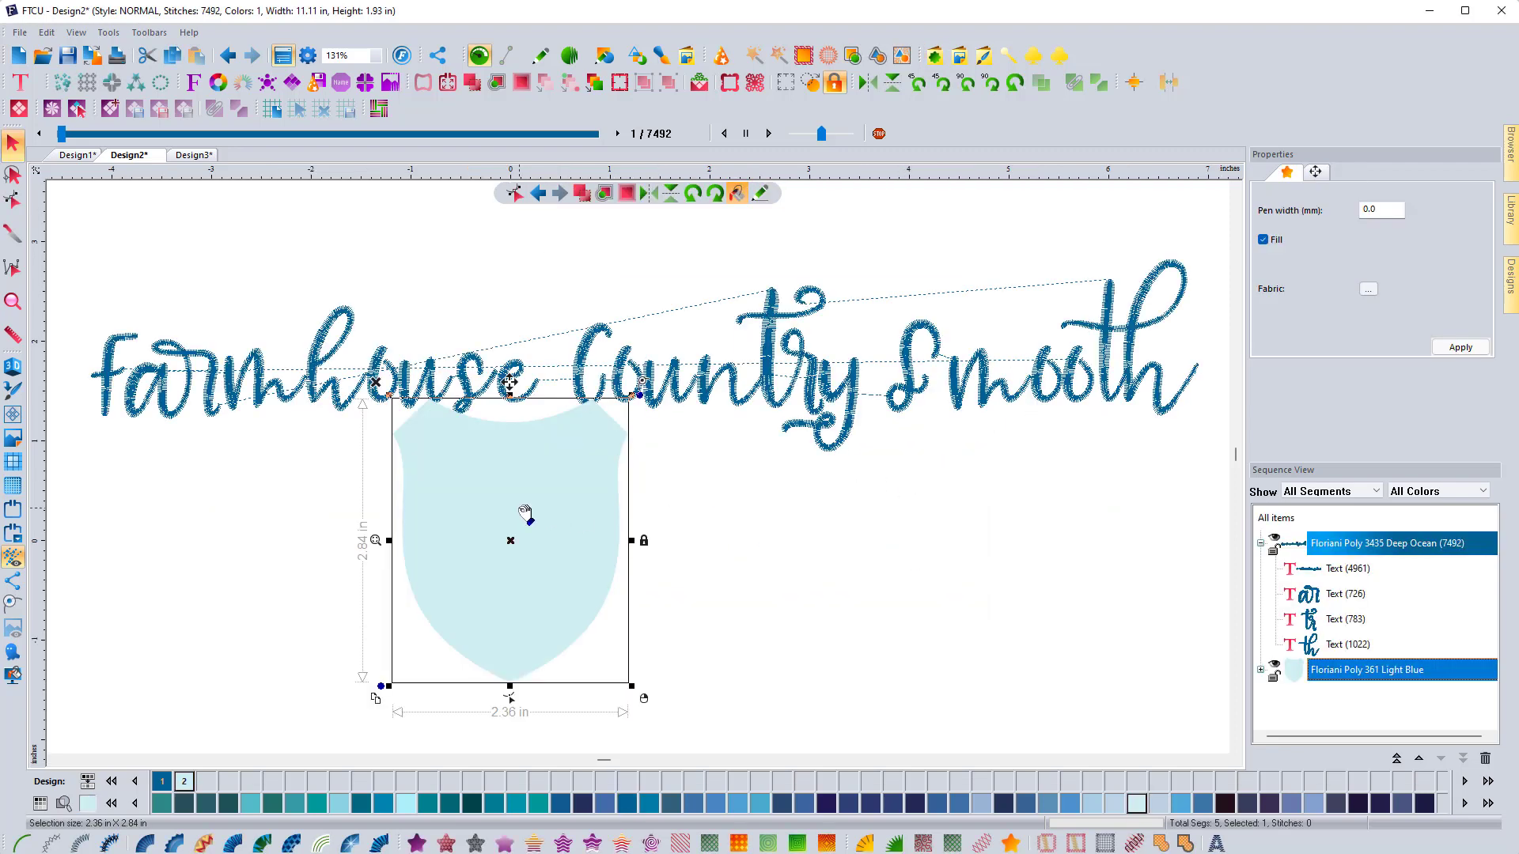
left_click_drag(525, 513, 595, 549)
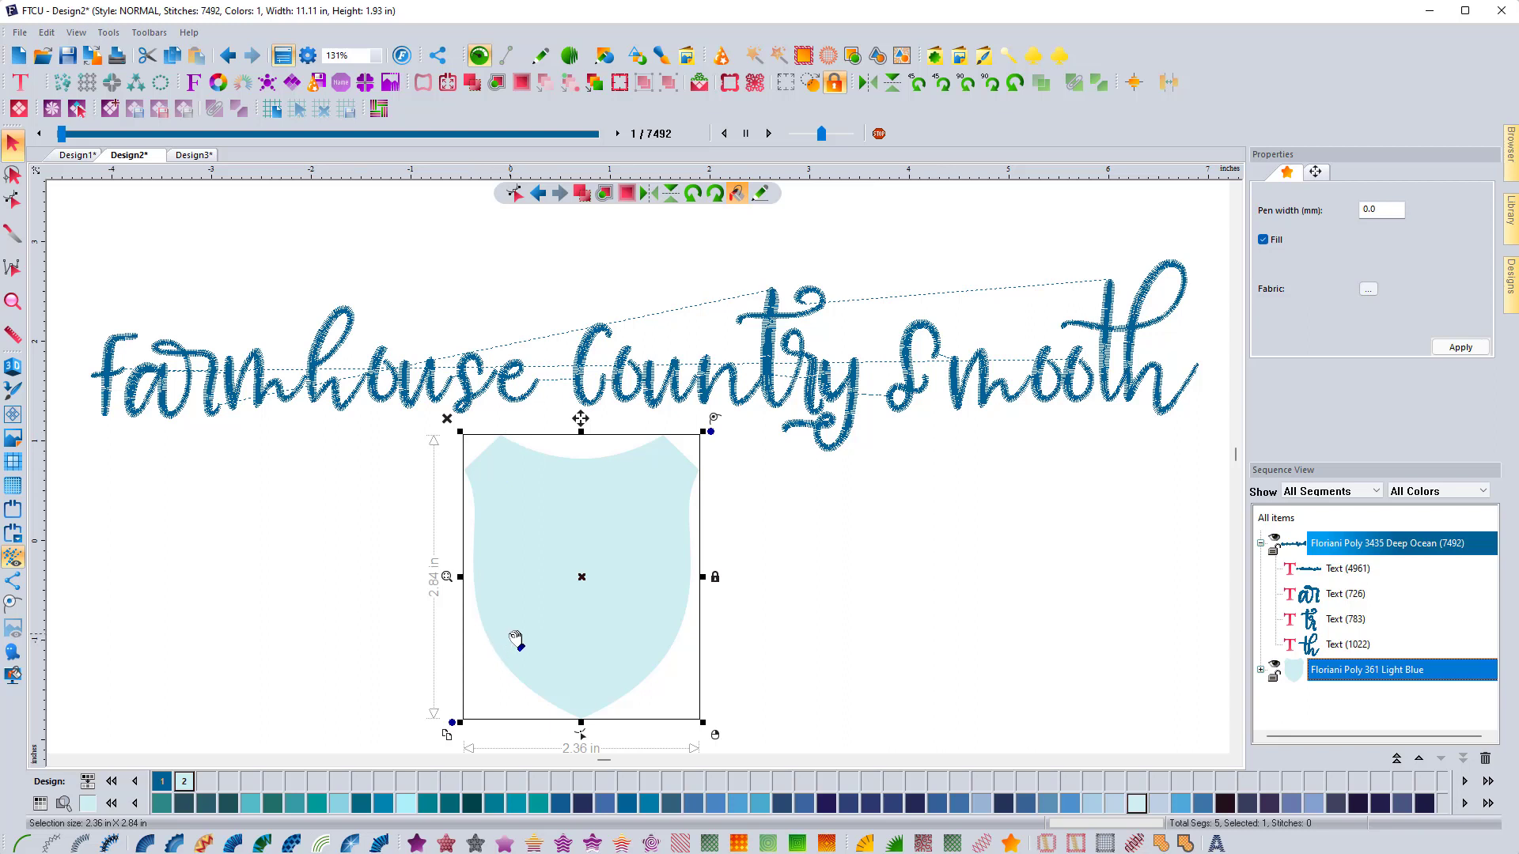
Convert the shield shape to a satin appliqué and show the design in the 3D stitch view.
left_click(895, 844)
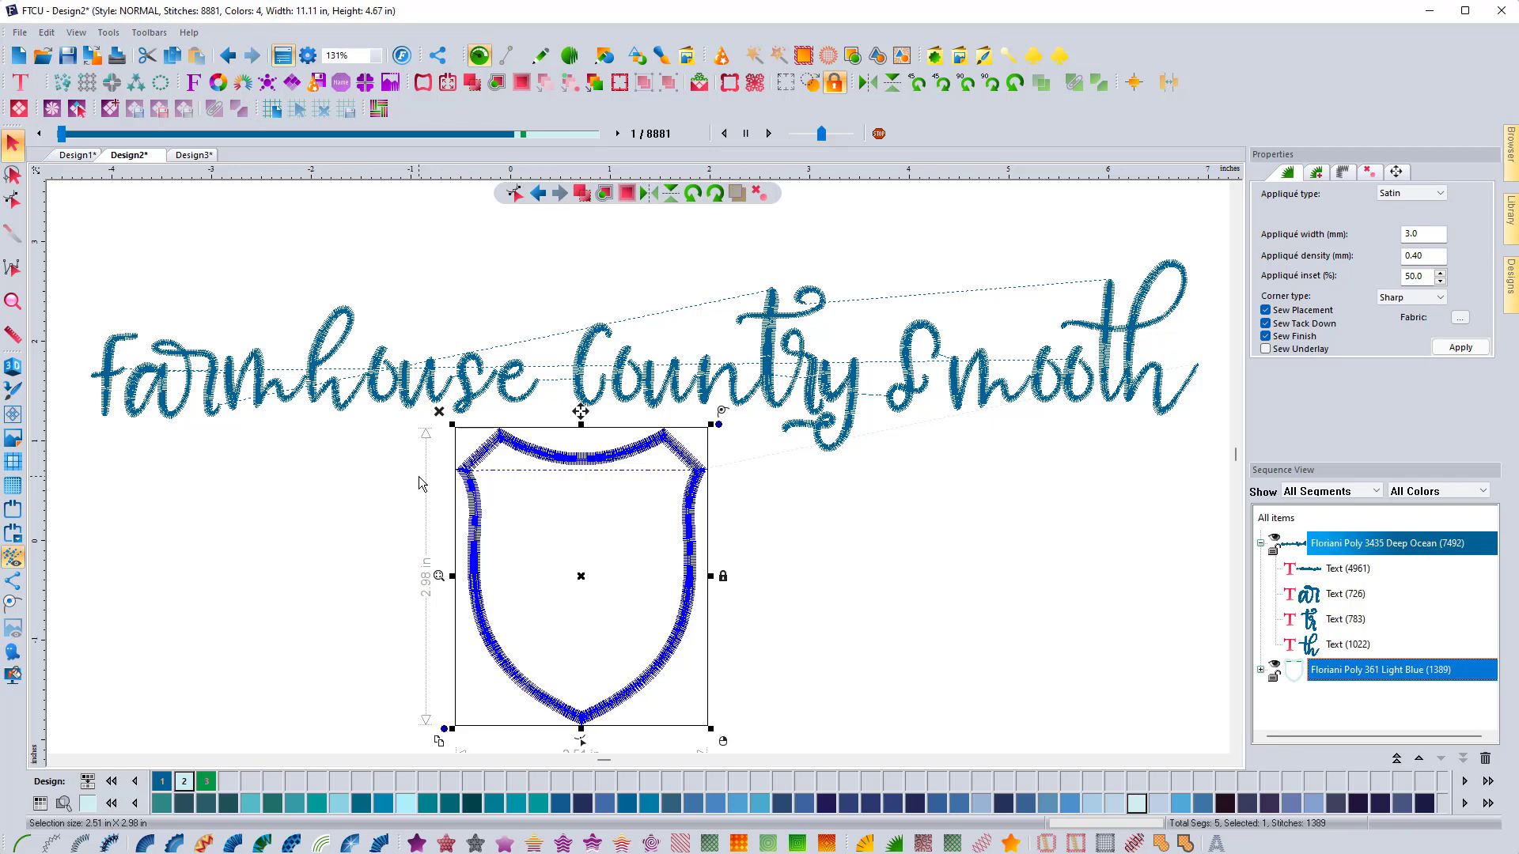
left_click(370, 601)
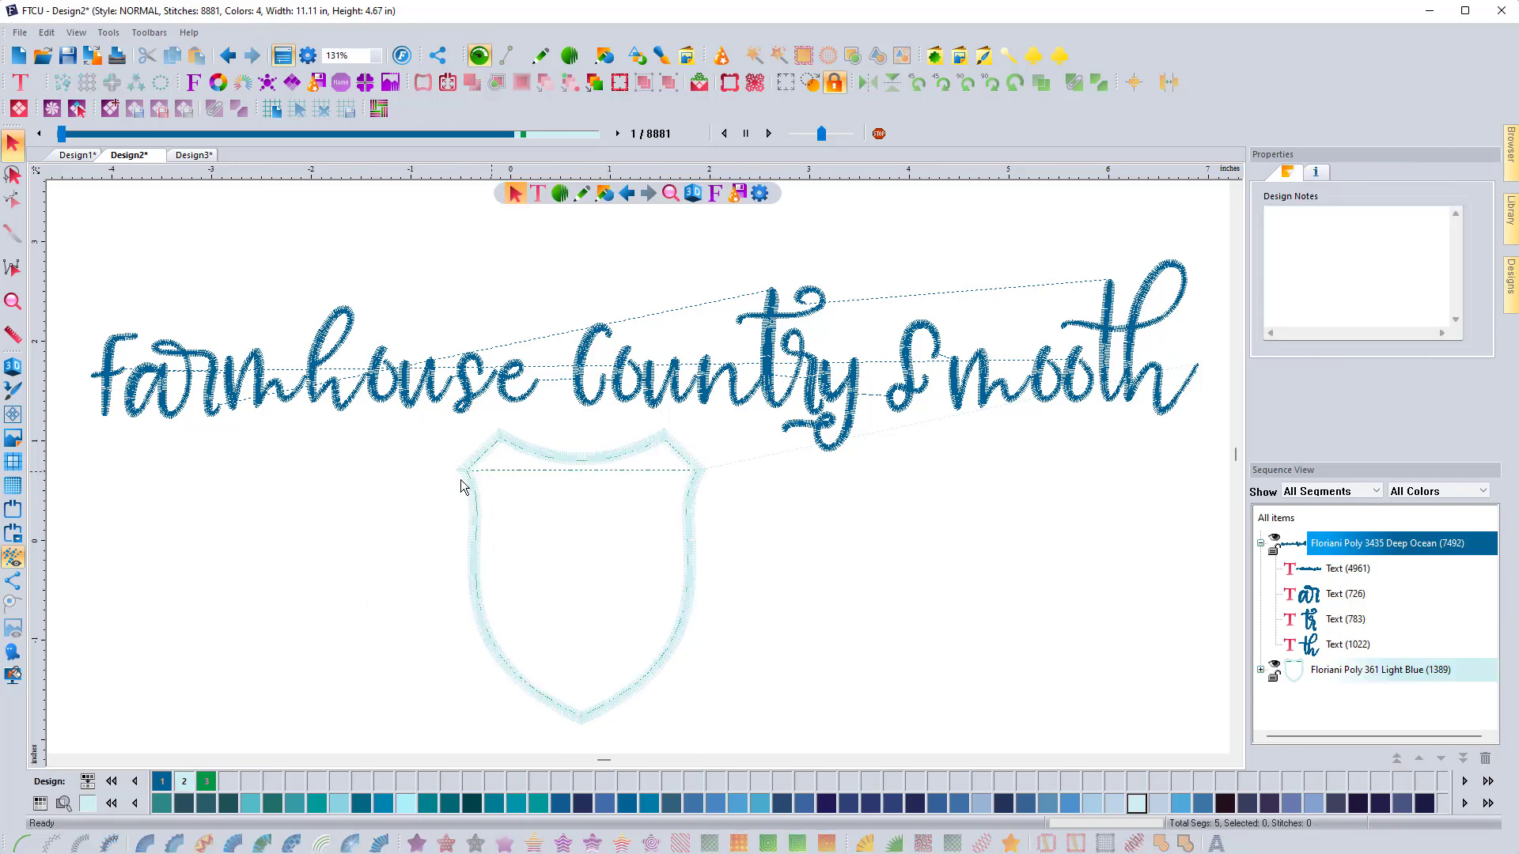
left_click(13, 366)
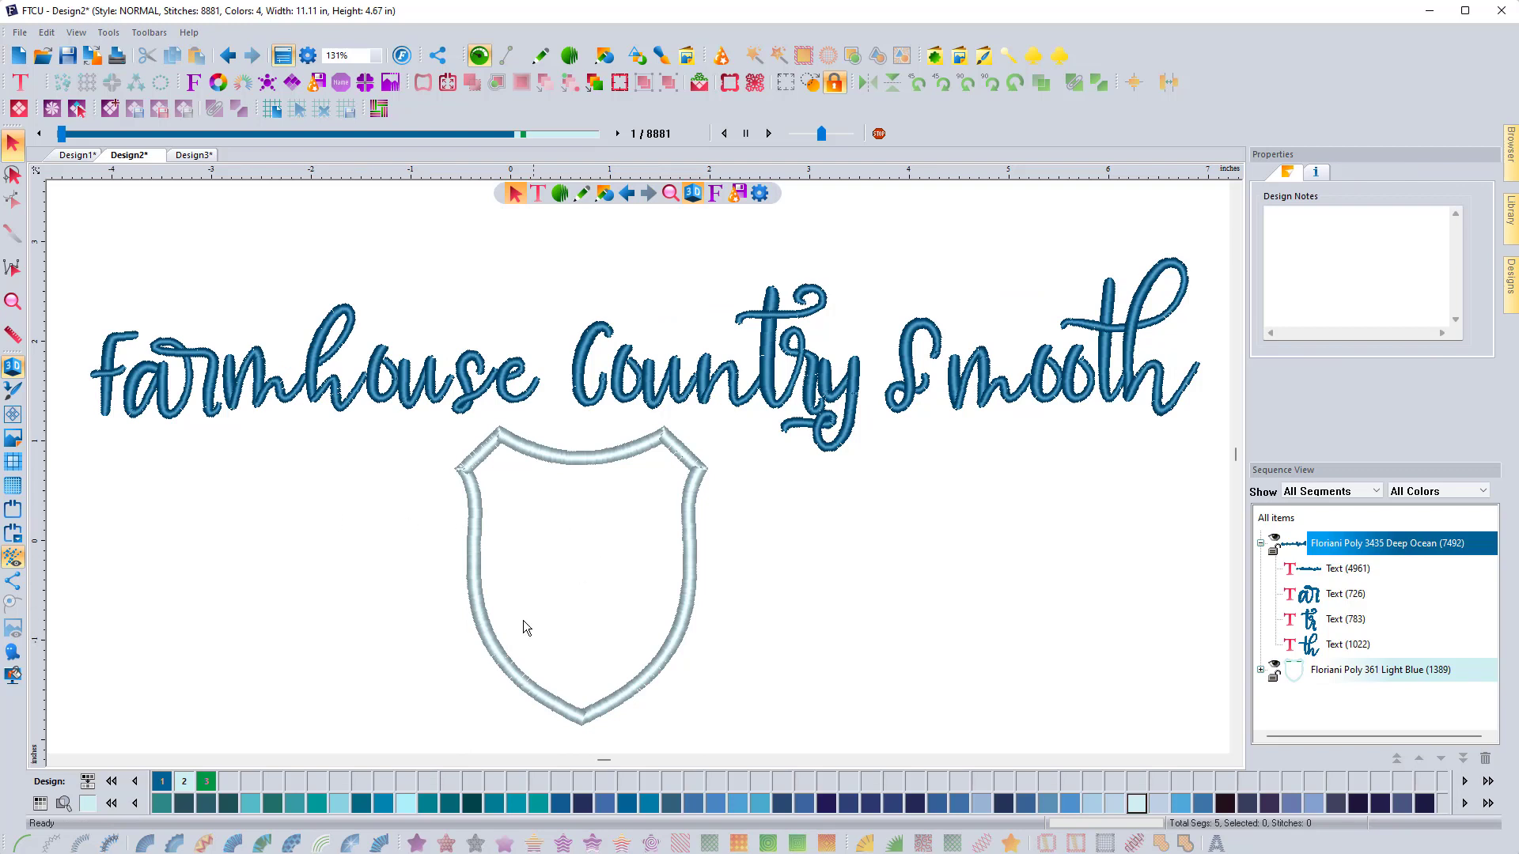
Delete the appliqué shield below the lettering and clear the remaining selection.
left_click(481, 596)
key("Delete")
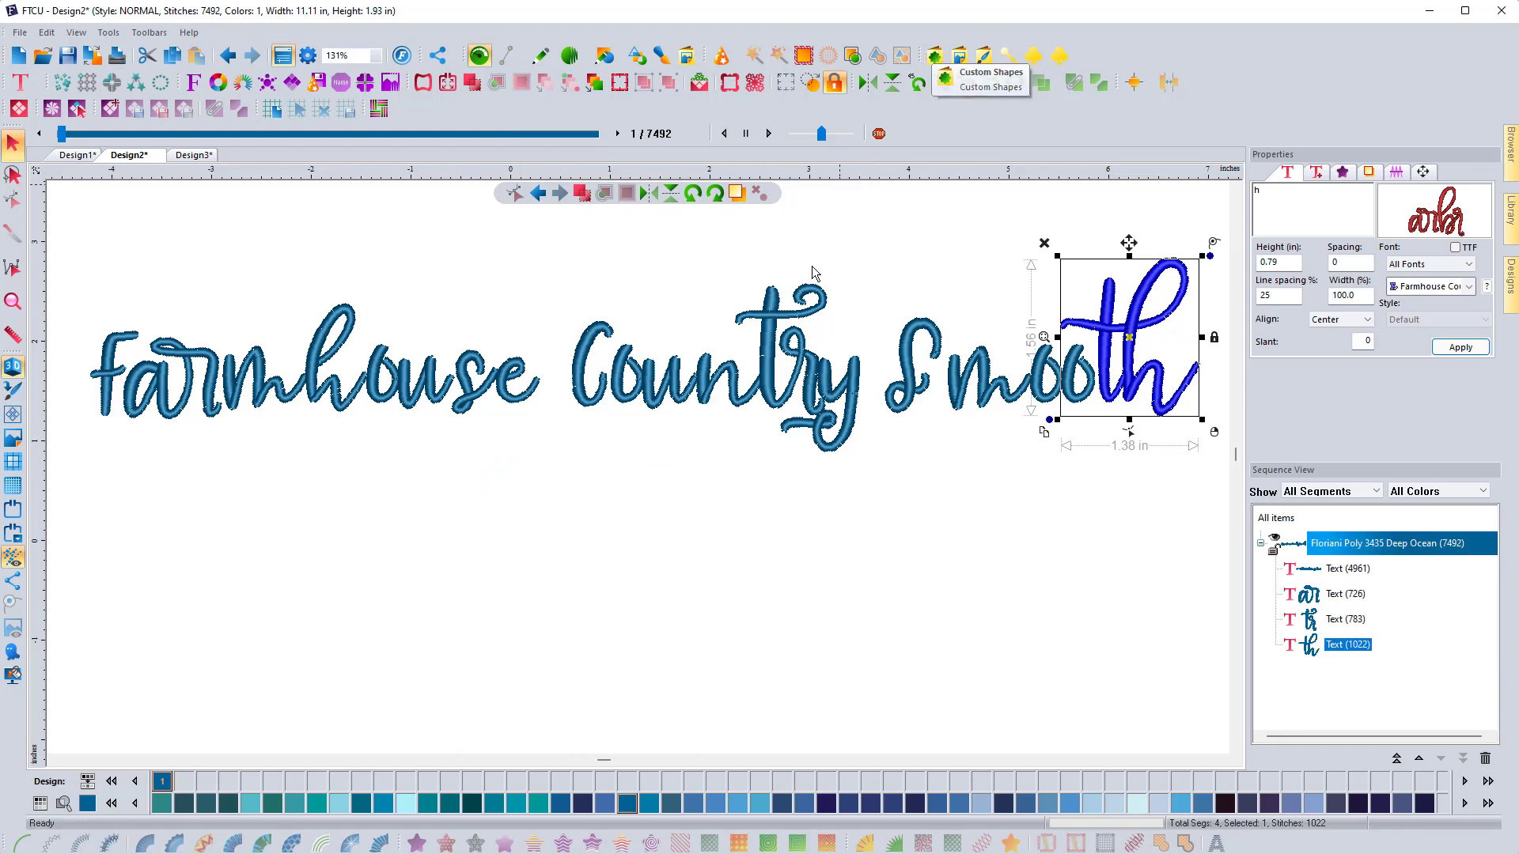
left_click(654, 495)
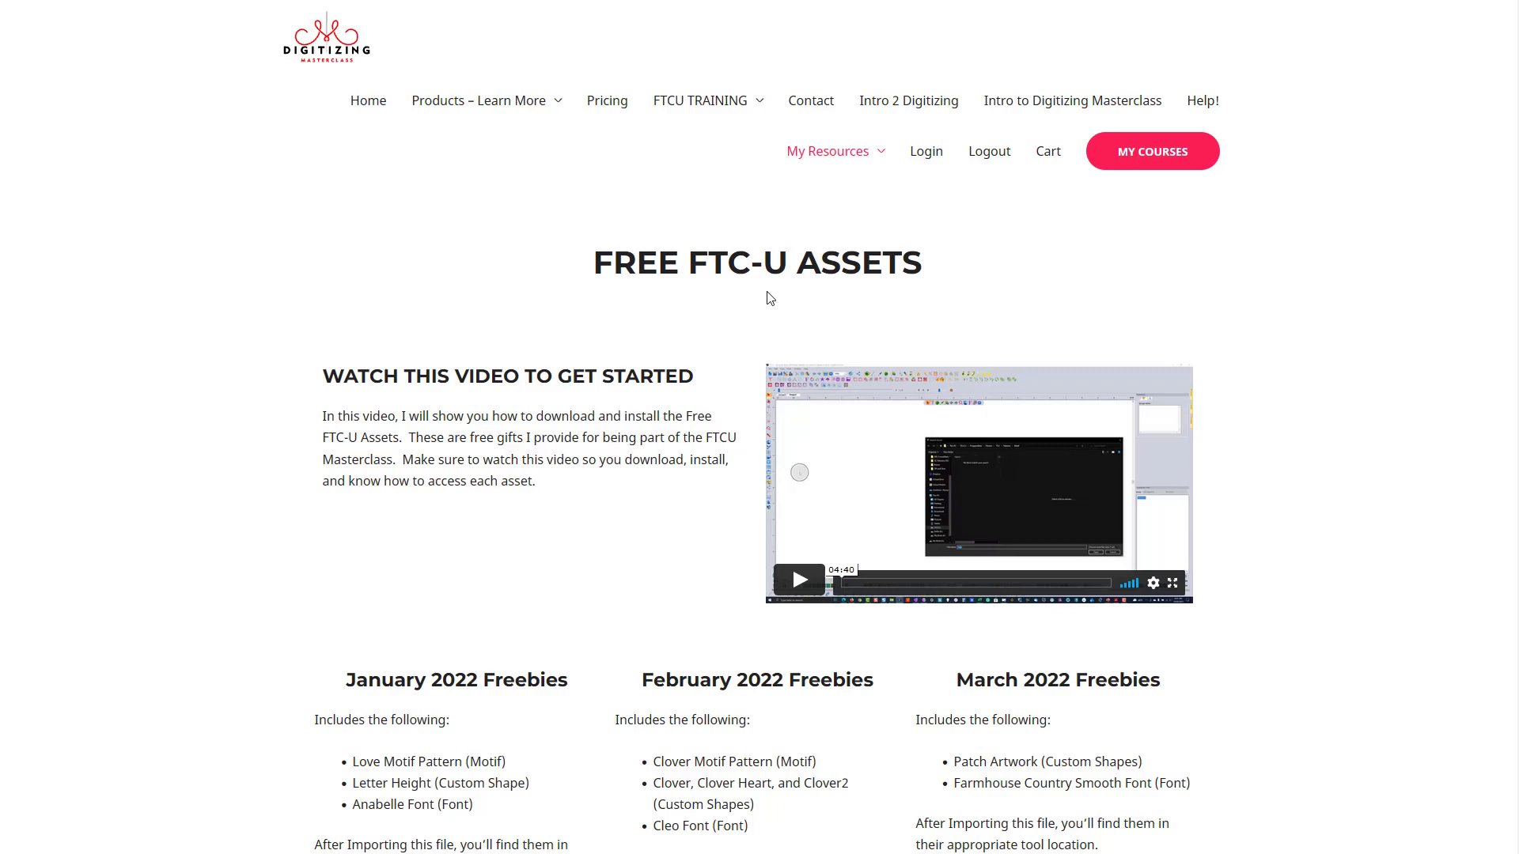
On the Digitizing Masterclass website, open the Free Designs resource page and go to its March 2022 section.
mouse_move(831, 151)
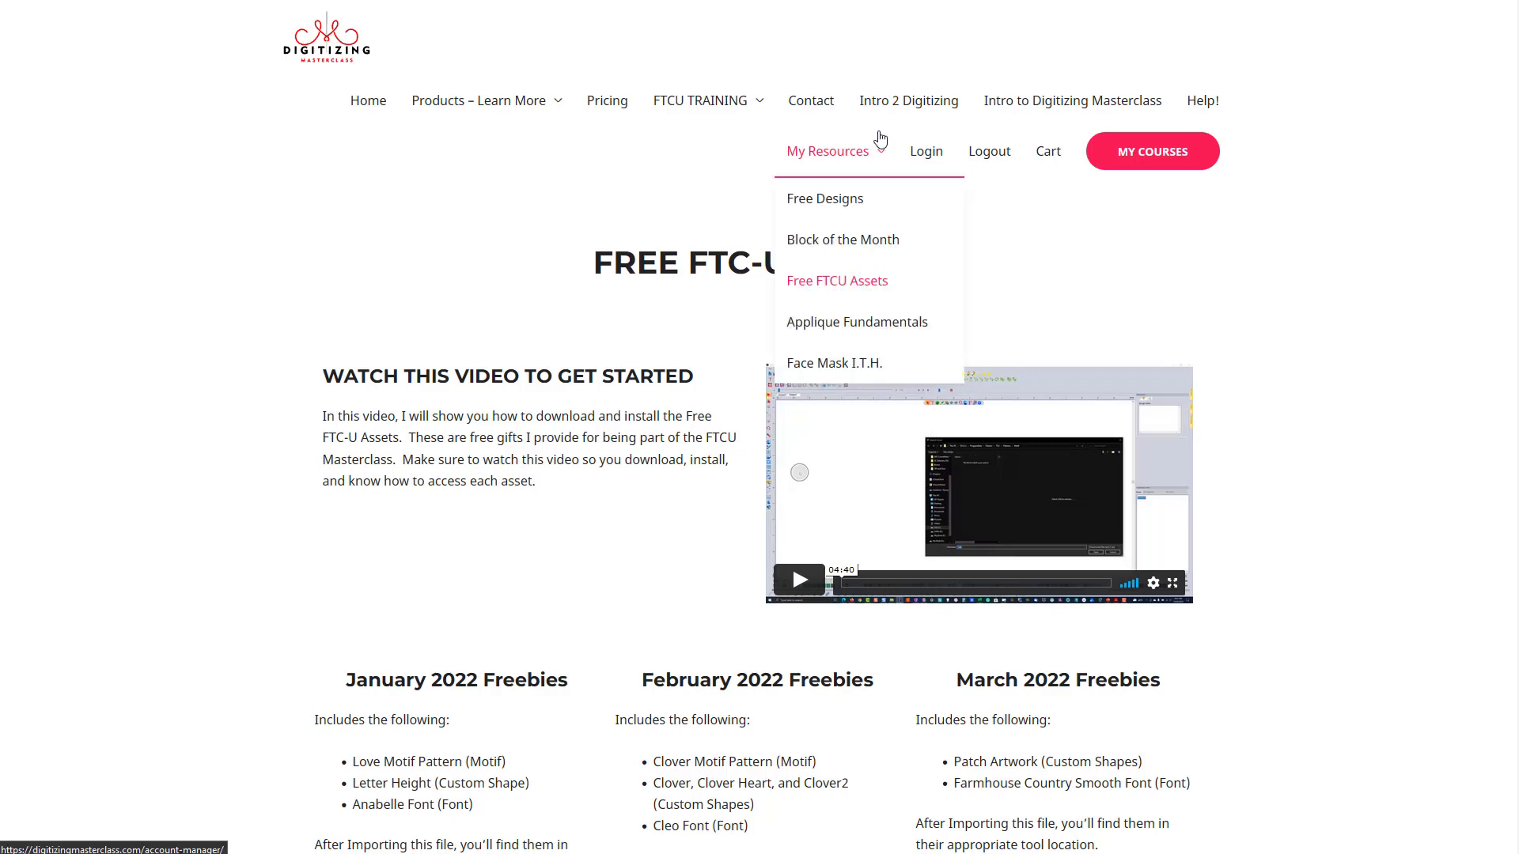
left_click(823, 202)
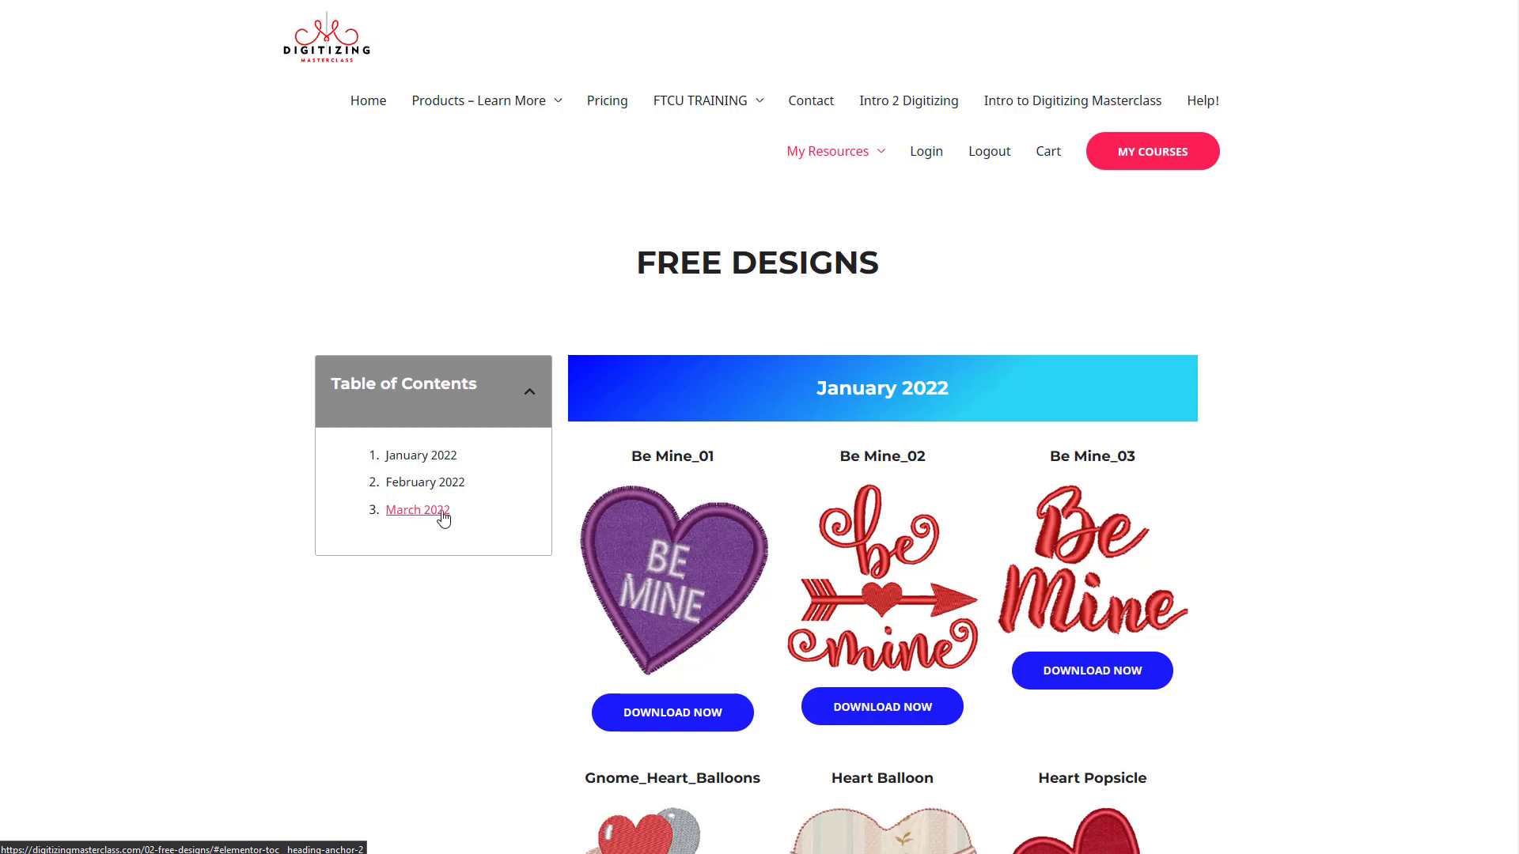
left_click(408, 515)
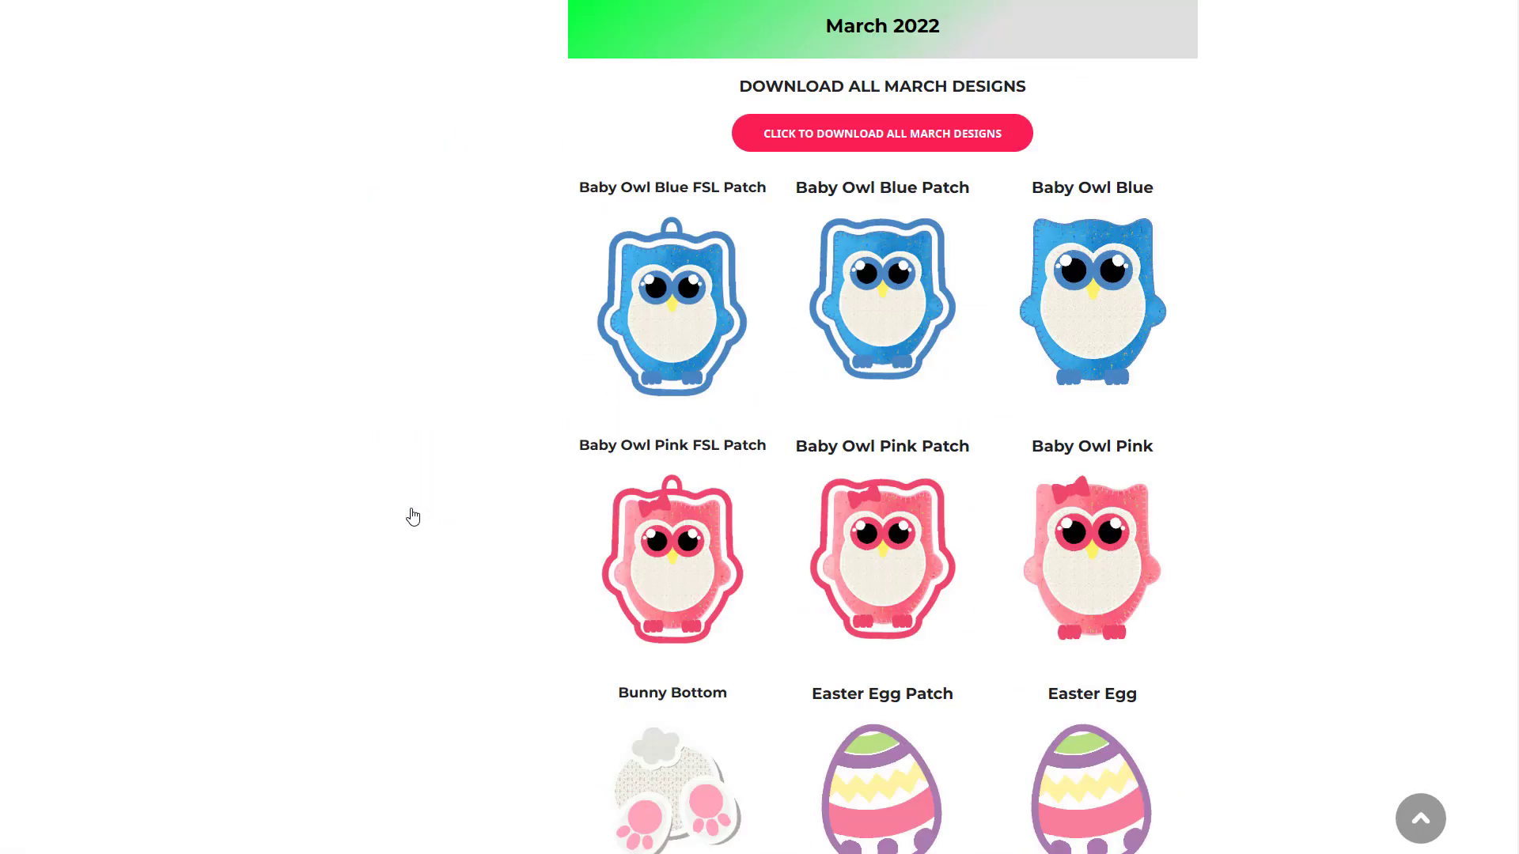
Look through the March 2022 free designs, including the applique and solid fill patch designs.
scroll(872, 329, "down", 1)
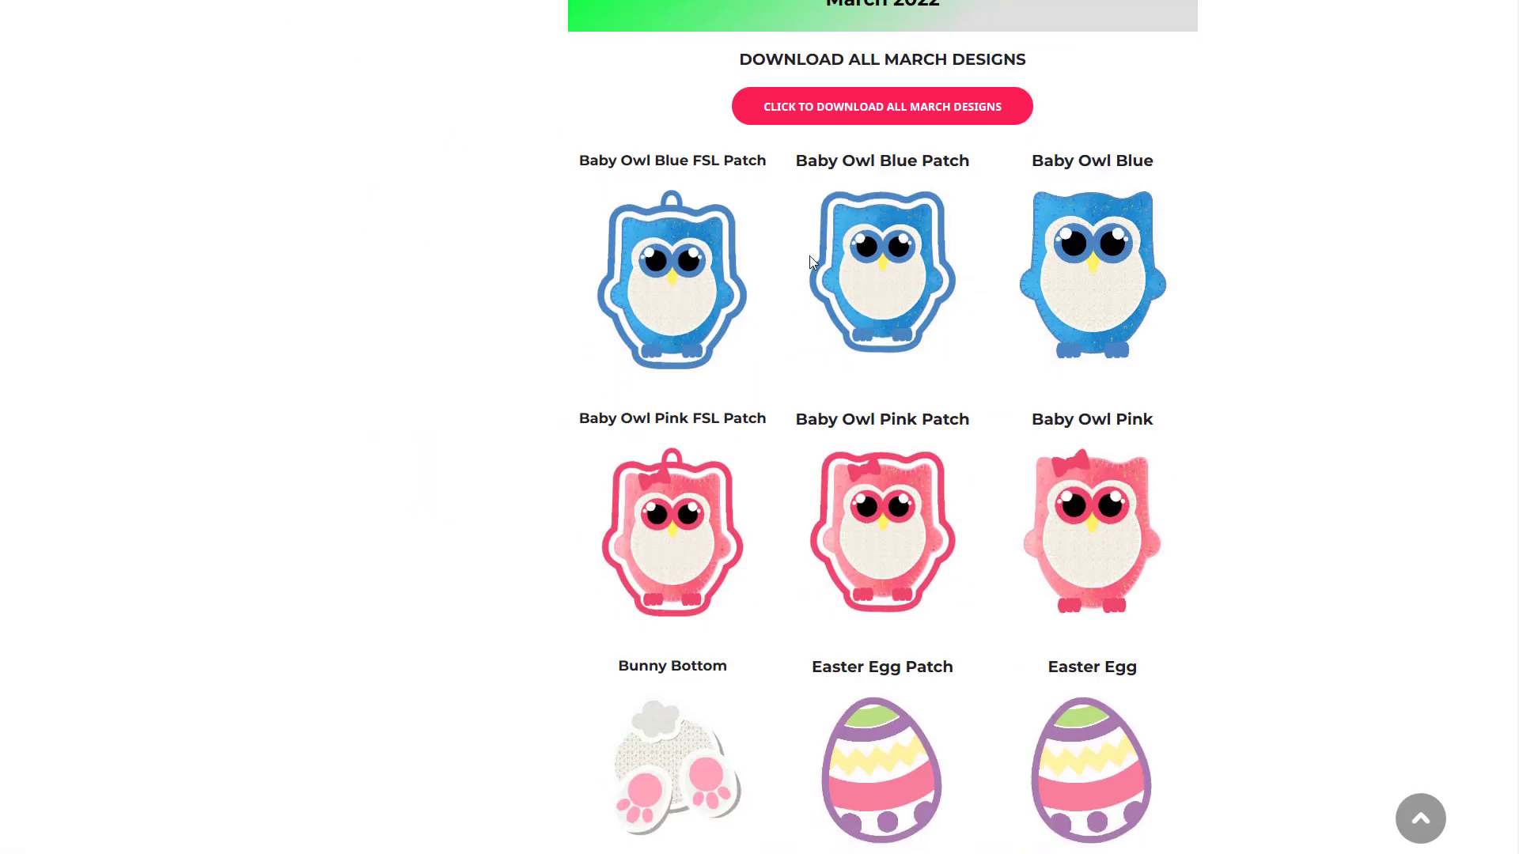
scroll(766, 344, "down", 4)
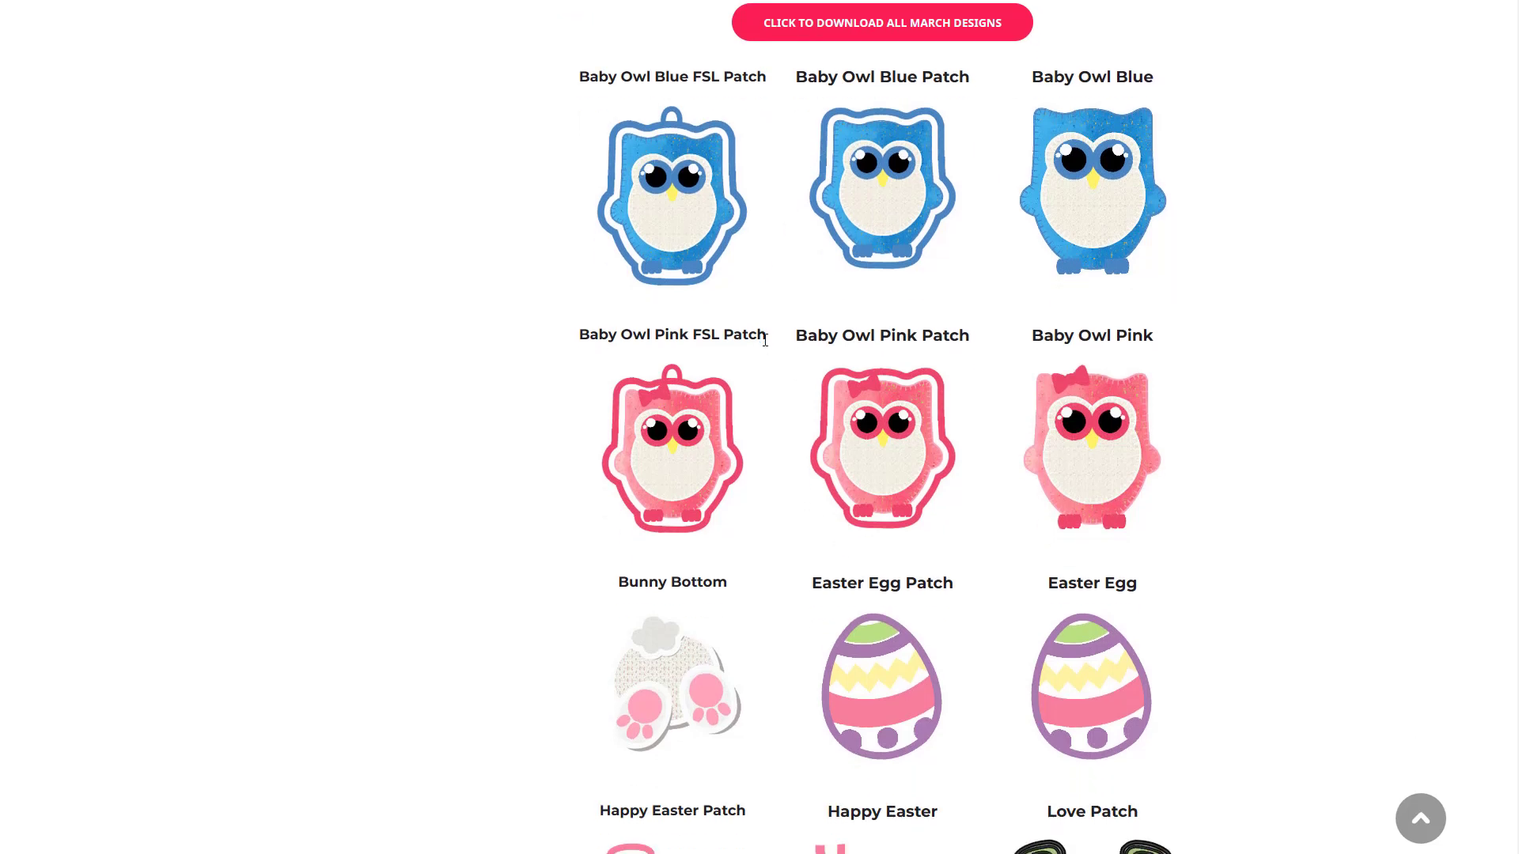
scroll(766, 344, "down", 2)
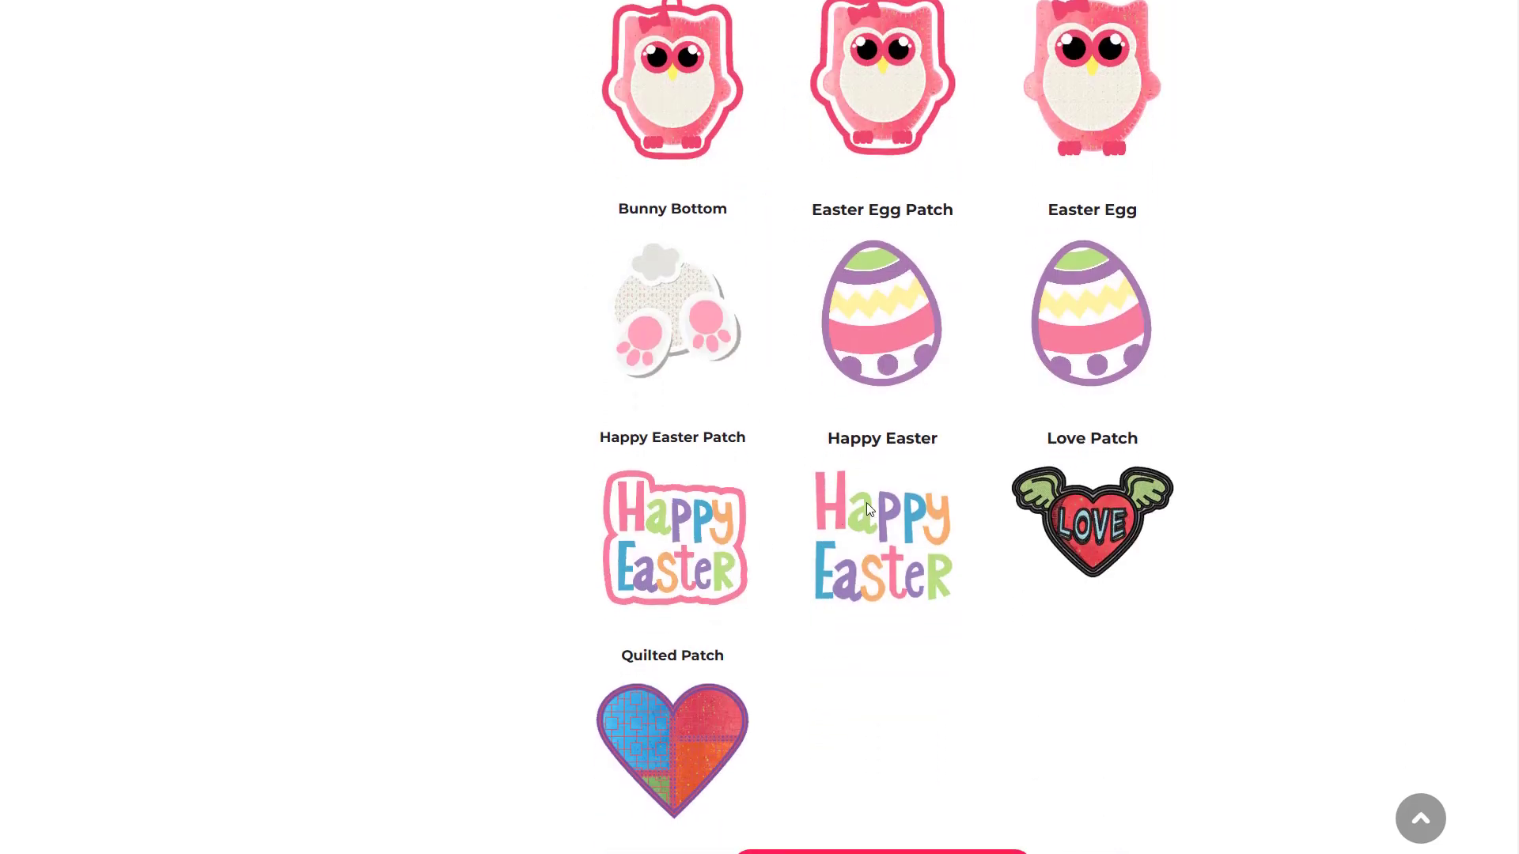
scroll(665, 563, "down", 9)
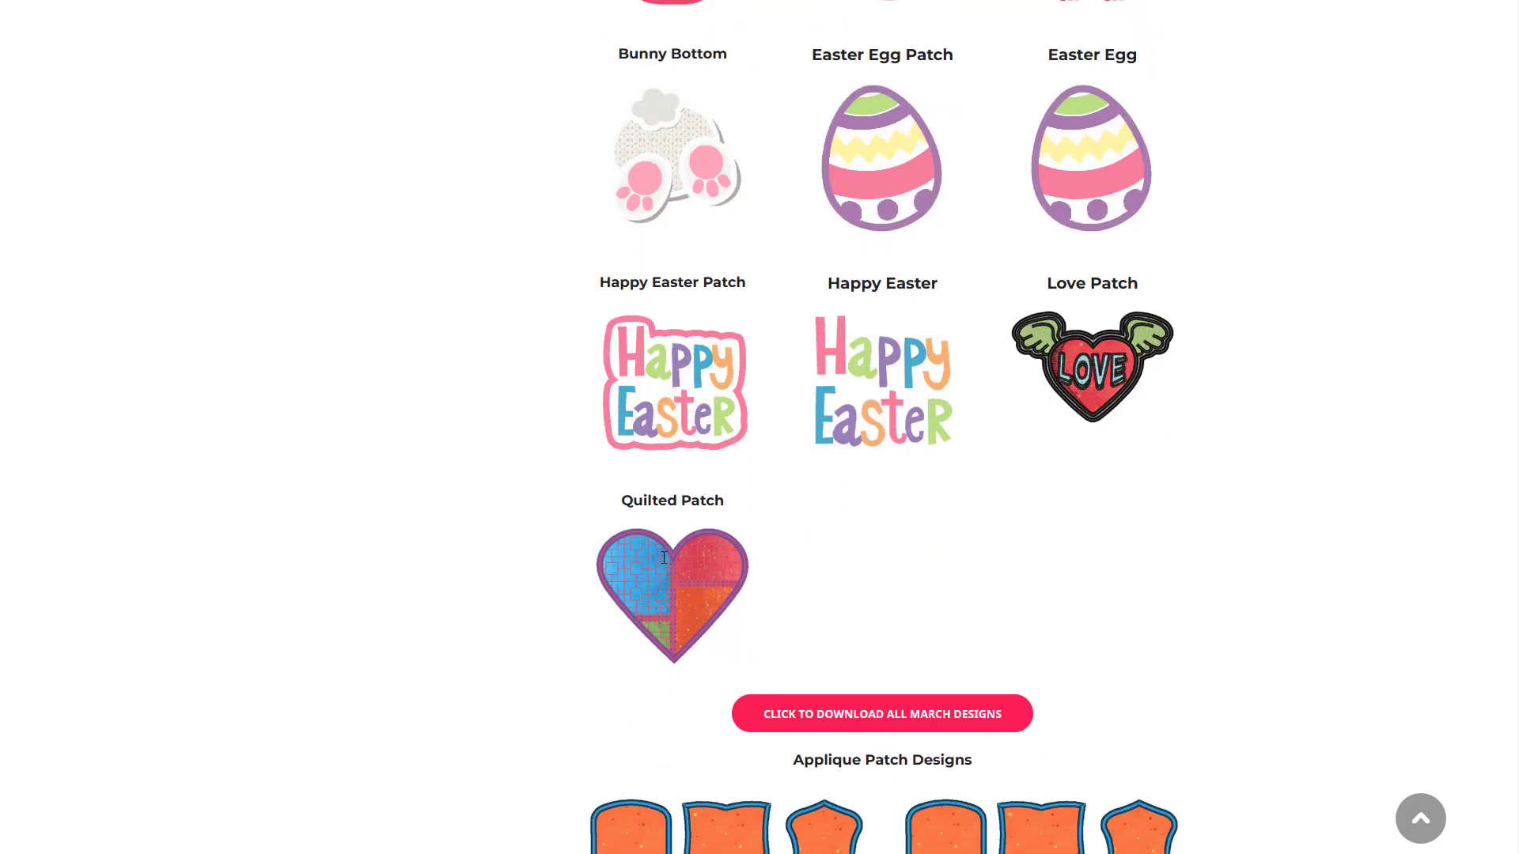
scroll(664, 563, "down", 2)
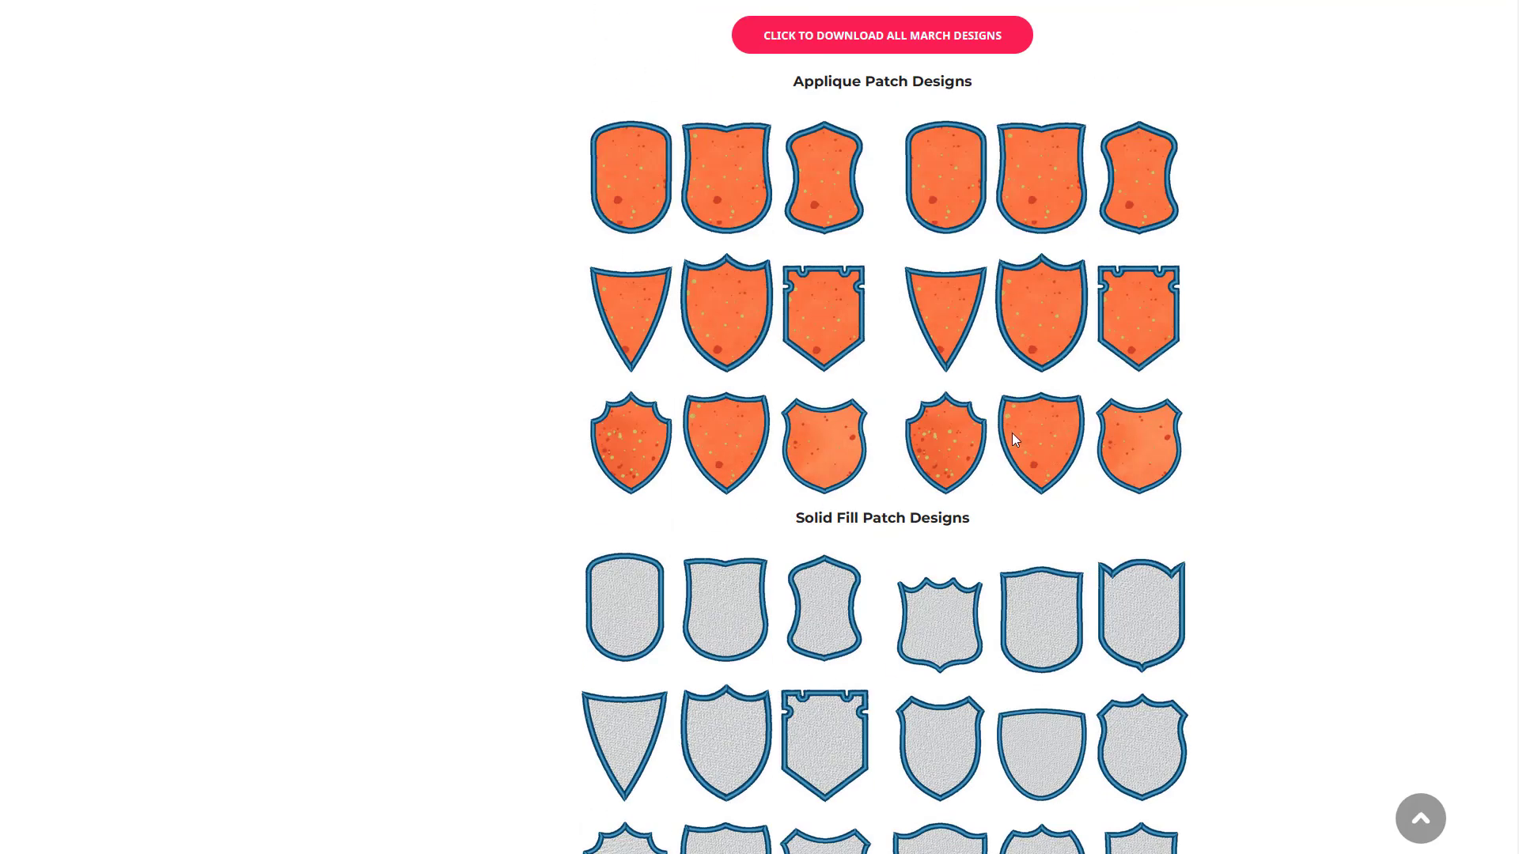
scroll(748, 538, "down", 1)
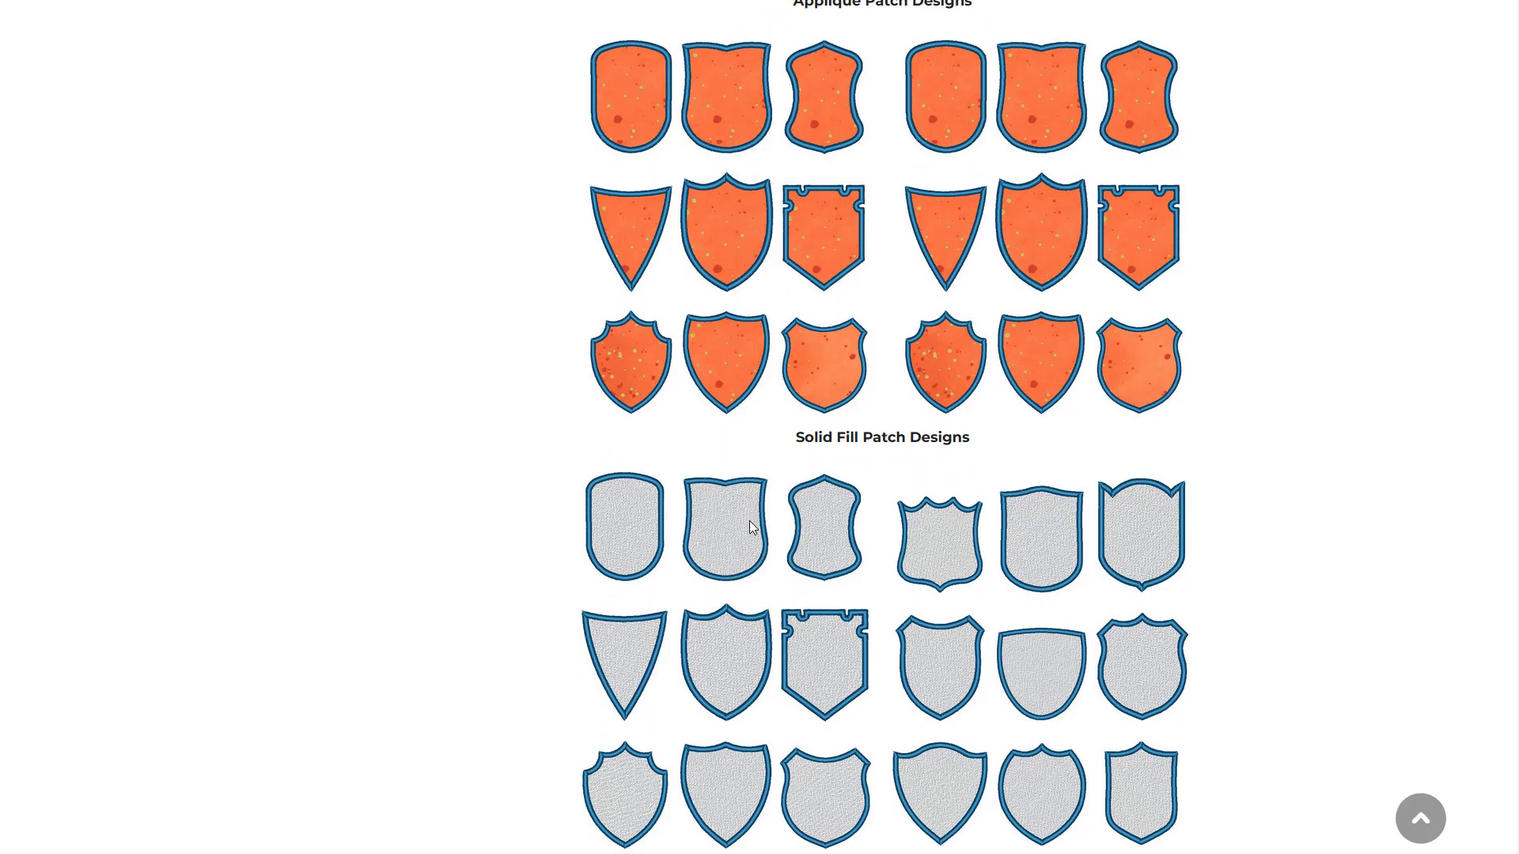
scroll(748, 563, "up", 2)
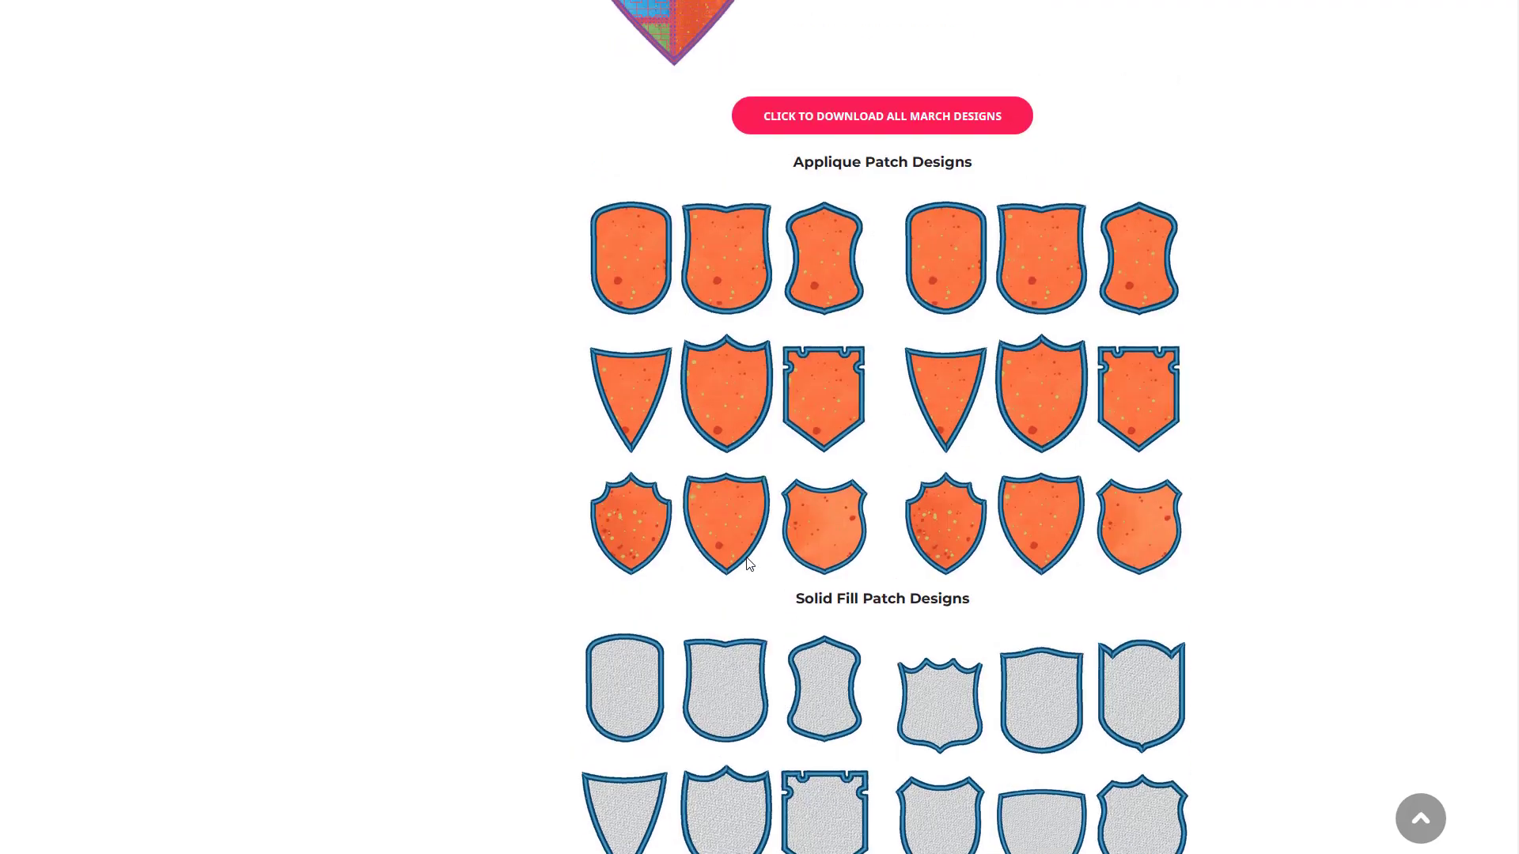
scroll(750, 563, "up", 3)
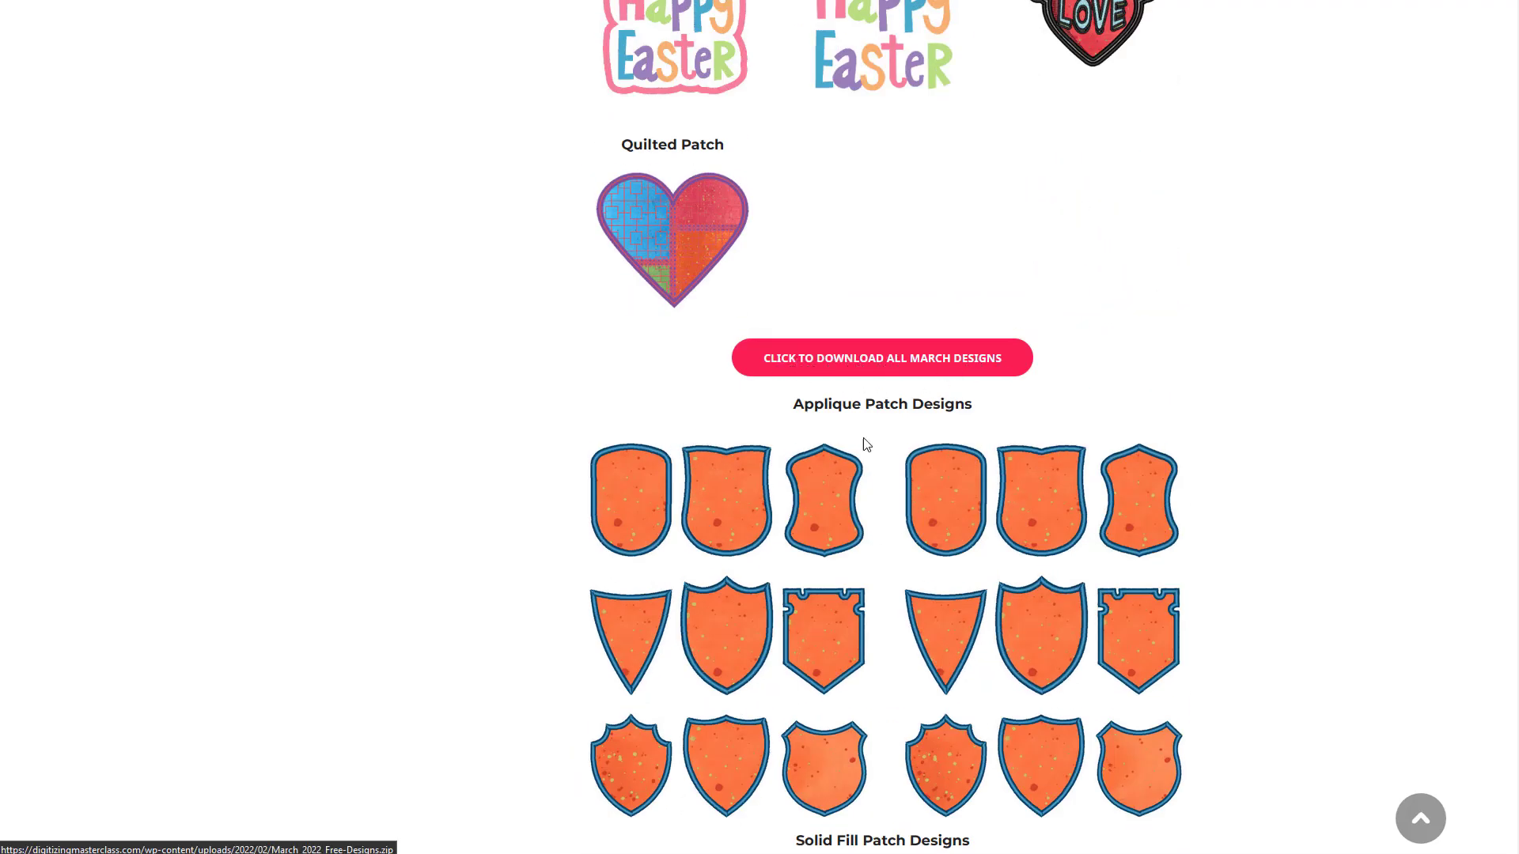
scroll(847, 470, "down", 7)
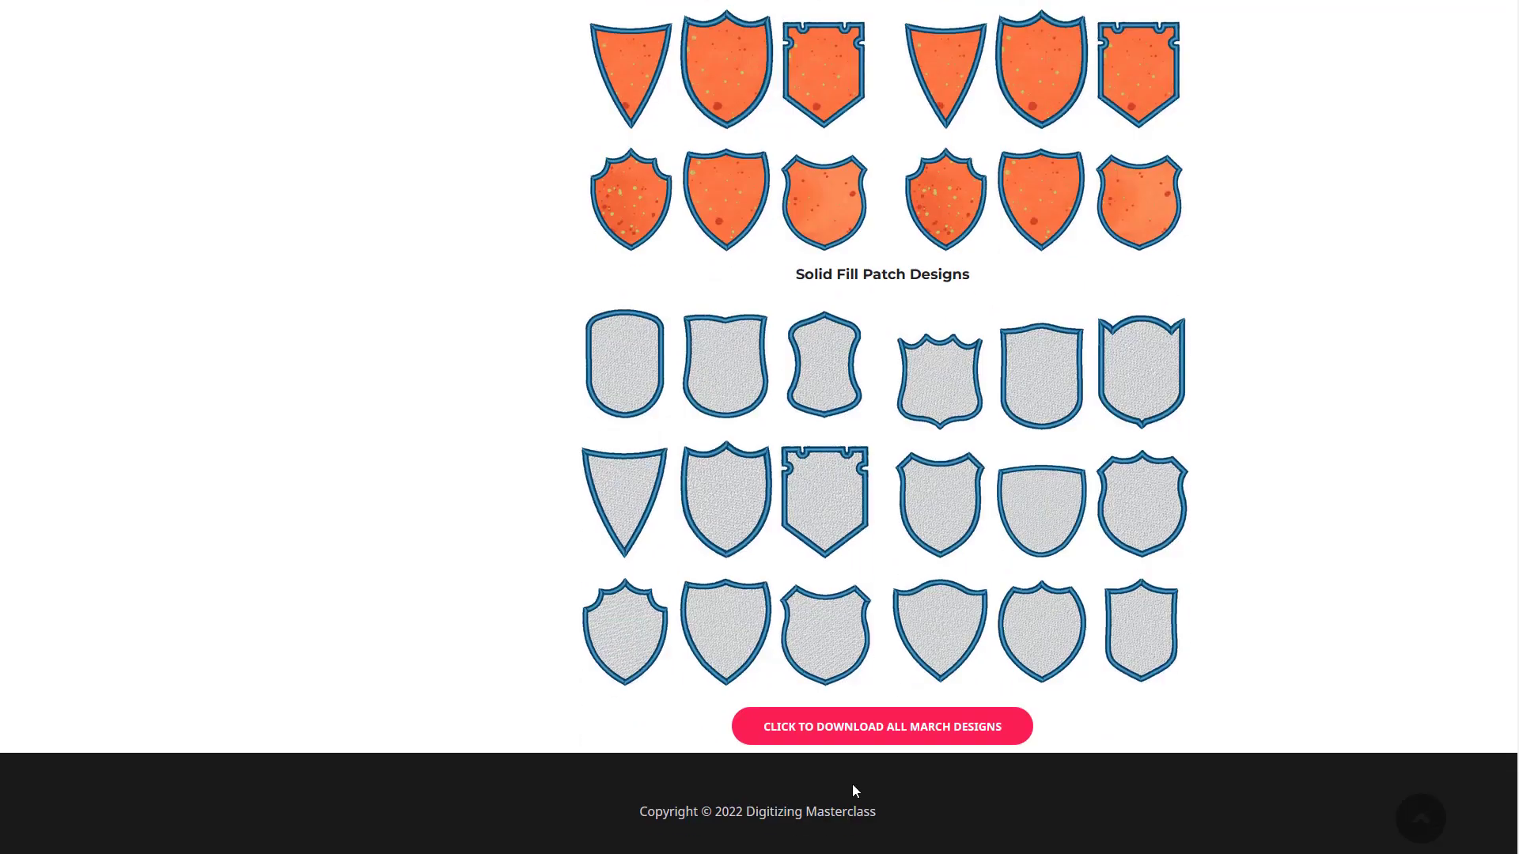
scroll(850, 467, "up", 3)
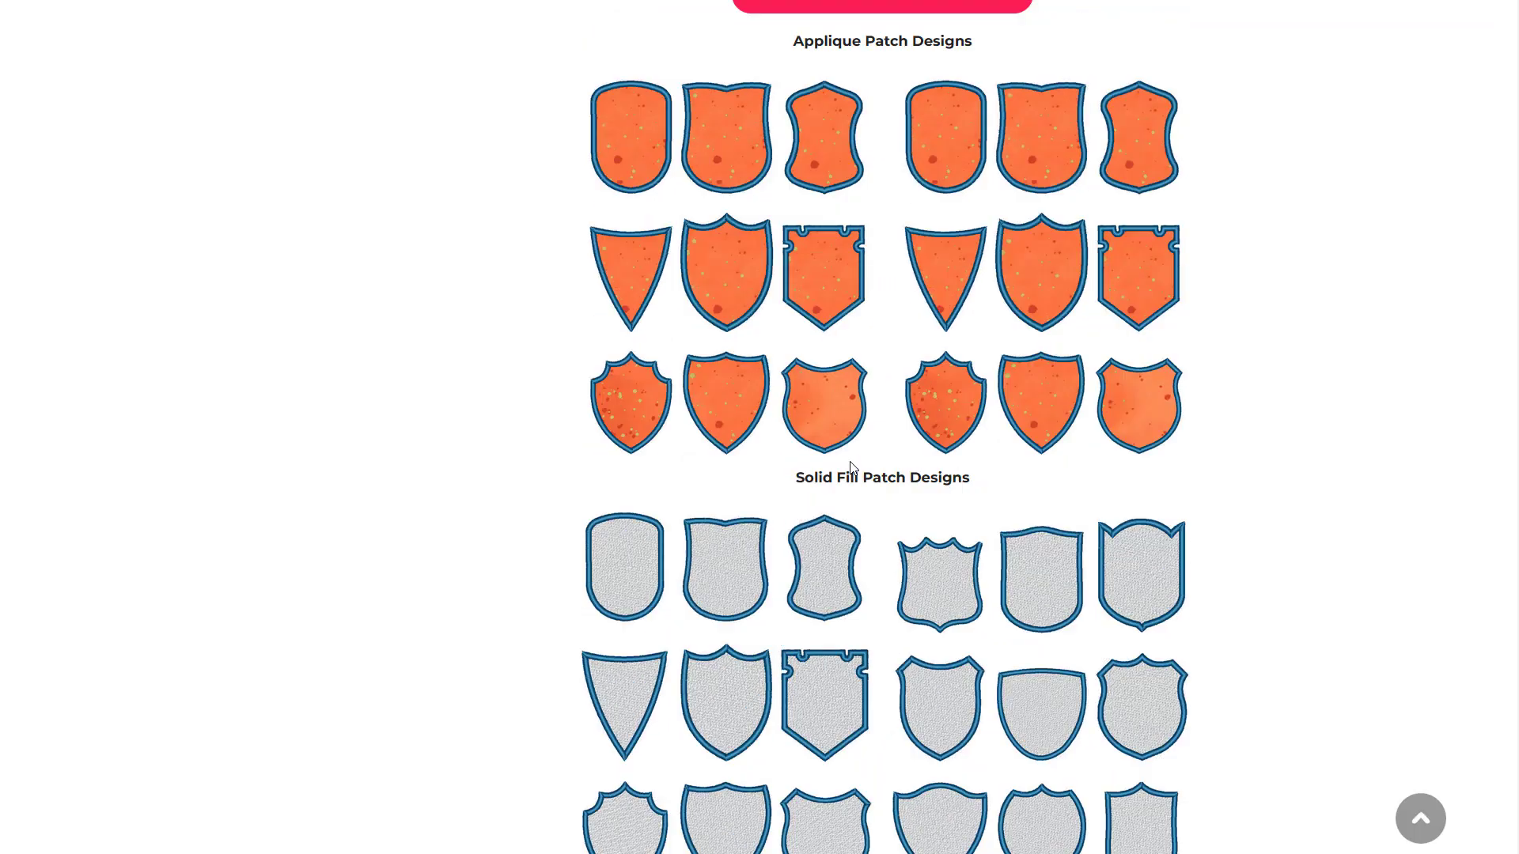
scroll(851, 467, "up", 10)
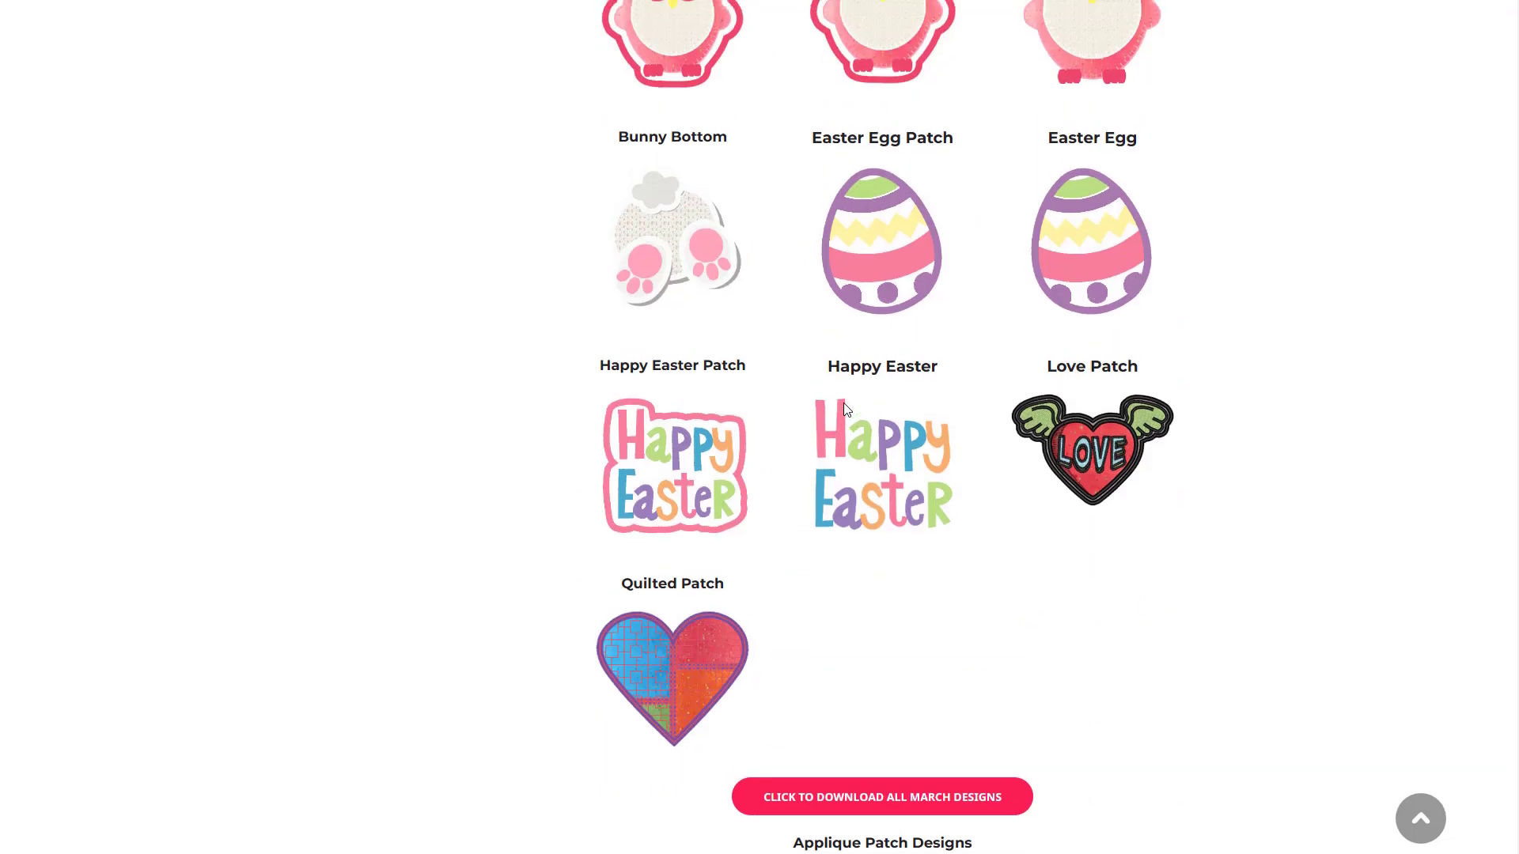
Leave the March free designs, open the Block of the Month resource page and look over its January and February 2022 quilt blocks.
scroll(843, 402, "up", 9)
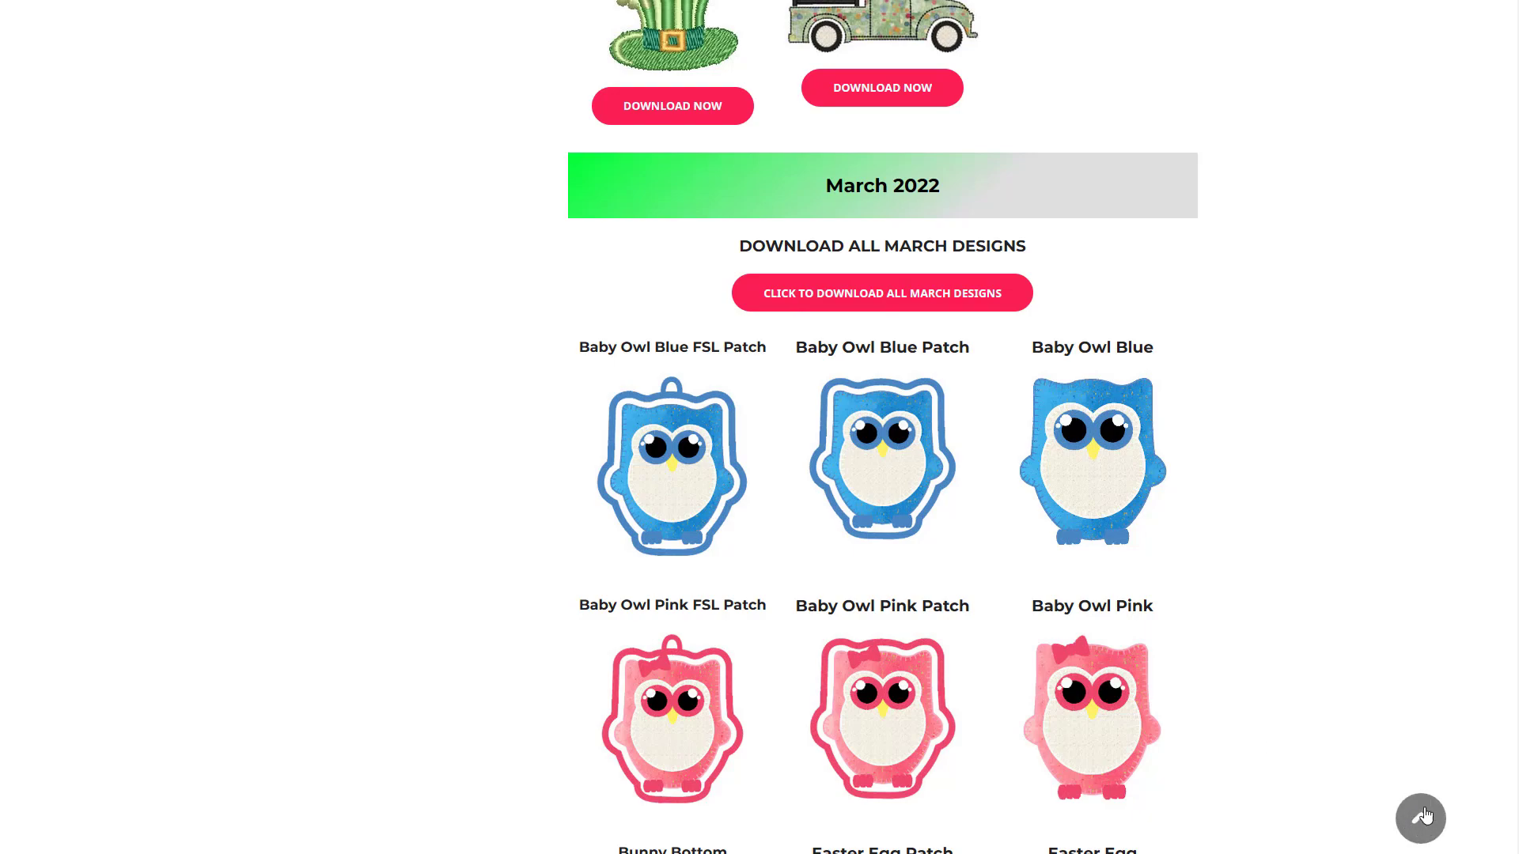
left_click(1421, 823)
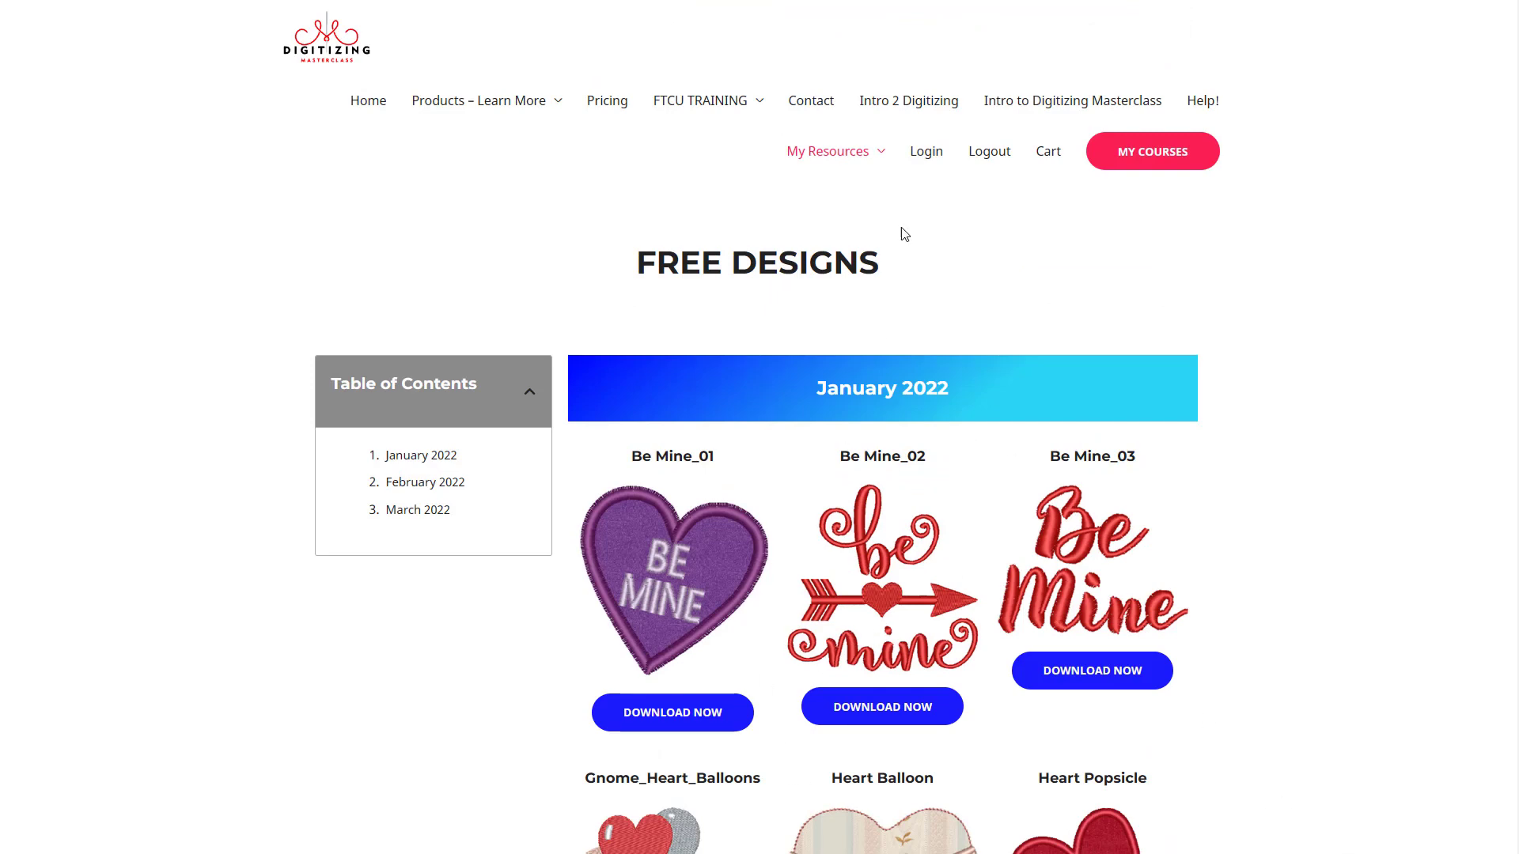
mouse_move(828, 152)
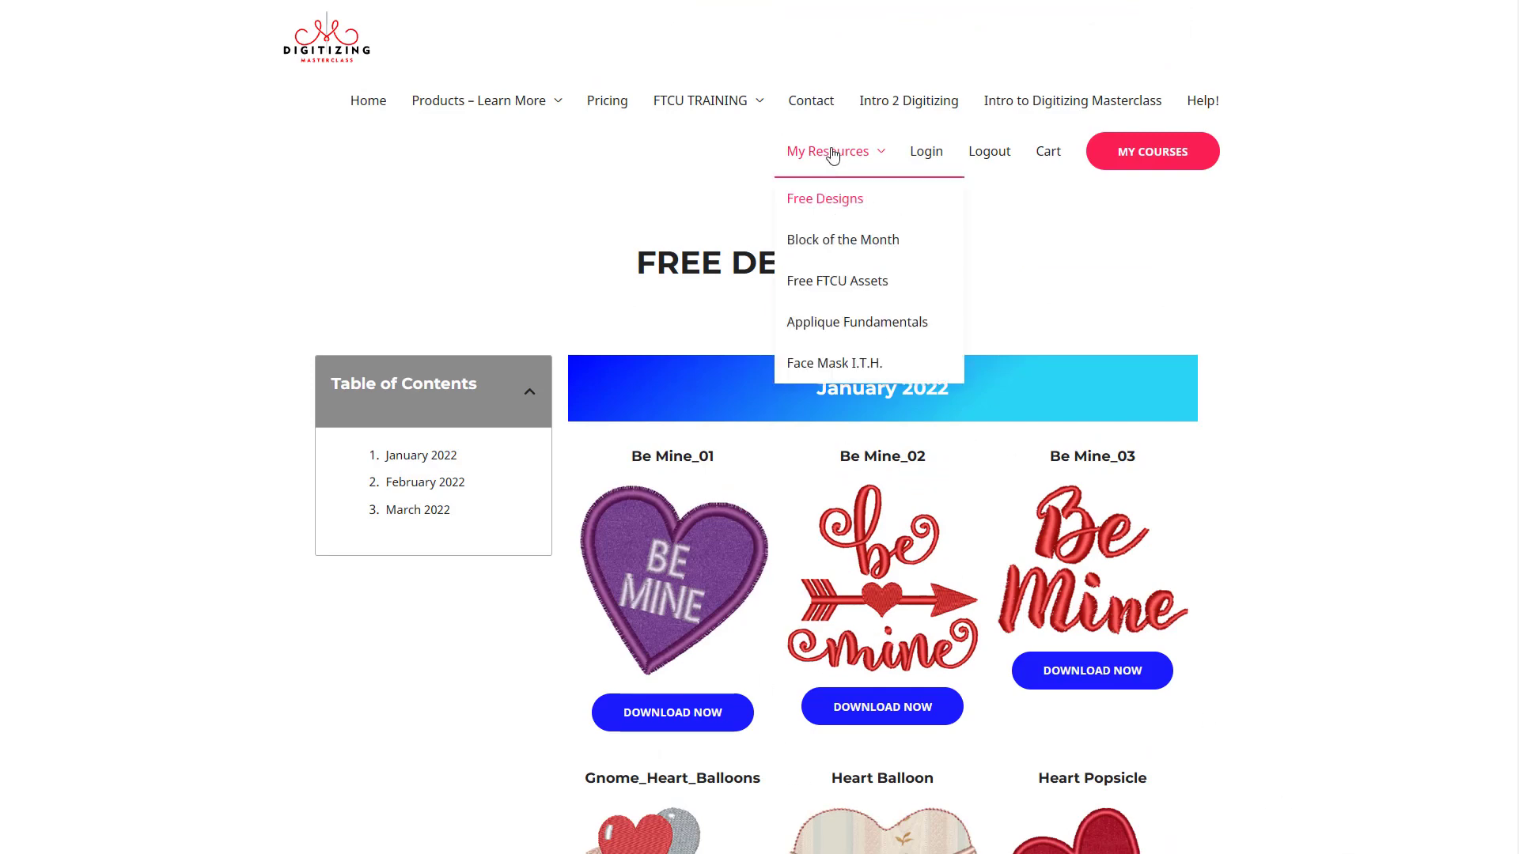
left_click(828, 242)
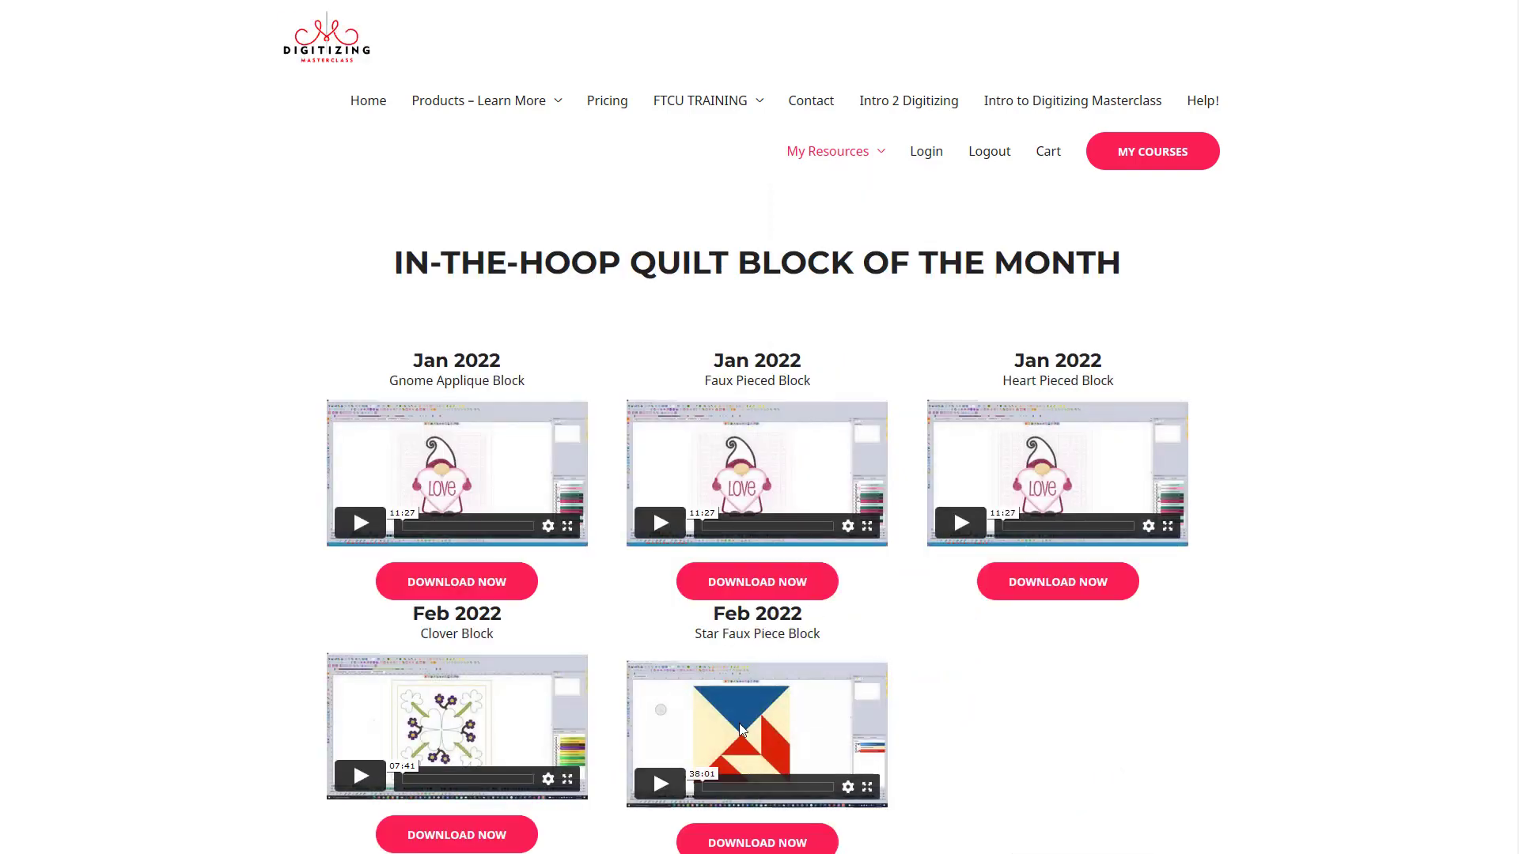
scroll(778, 736, "down", 1)
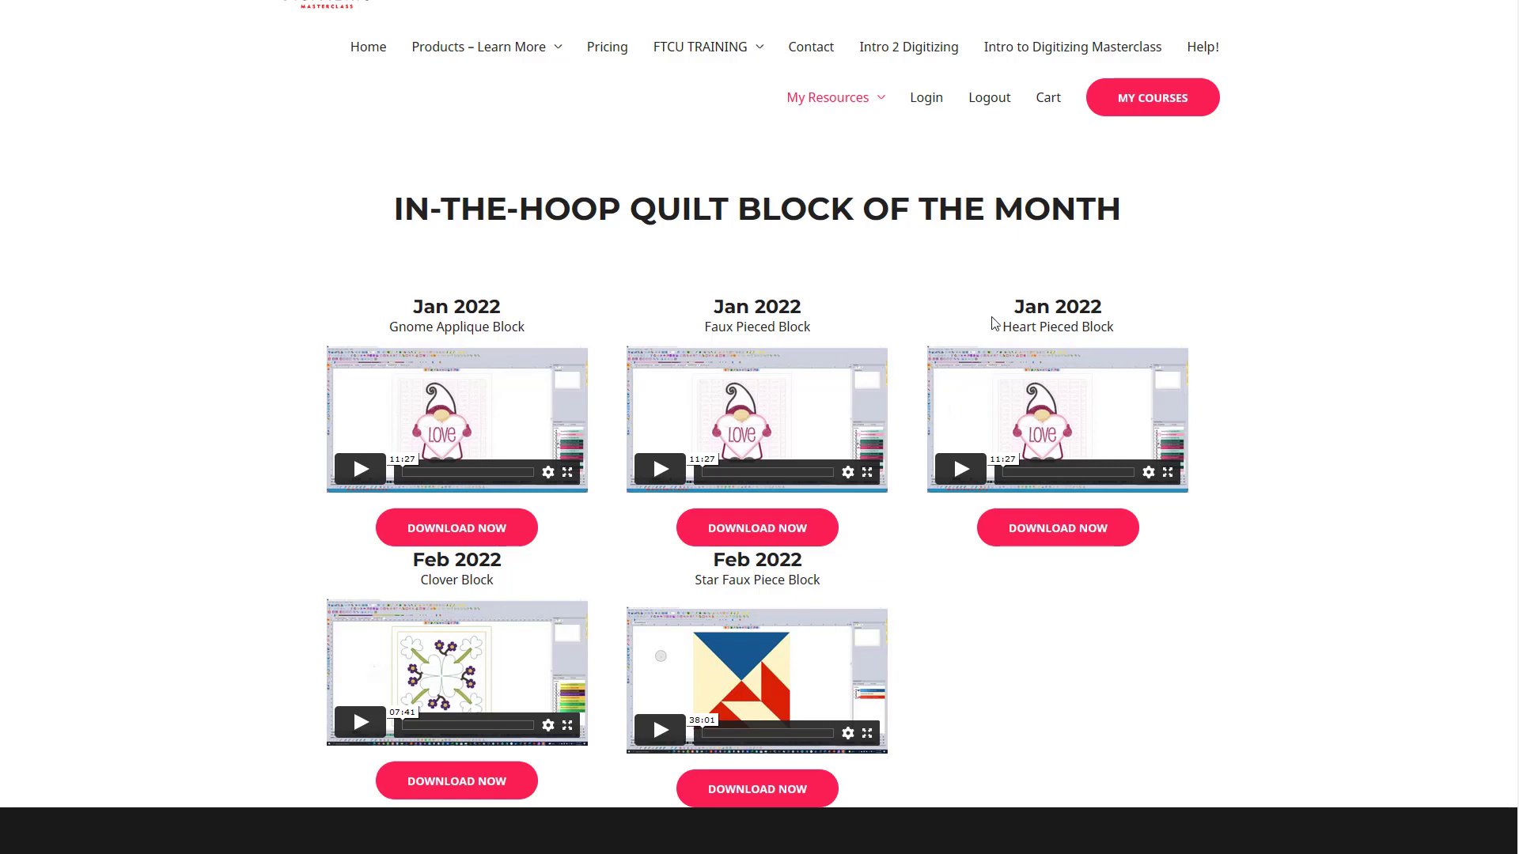
Open the Free FTCU Assets resource page and review the January to March 2022 freebies.
mouse_move(864, 110)
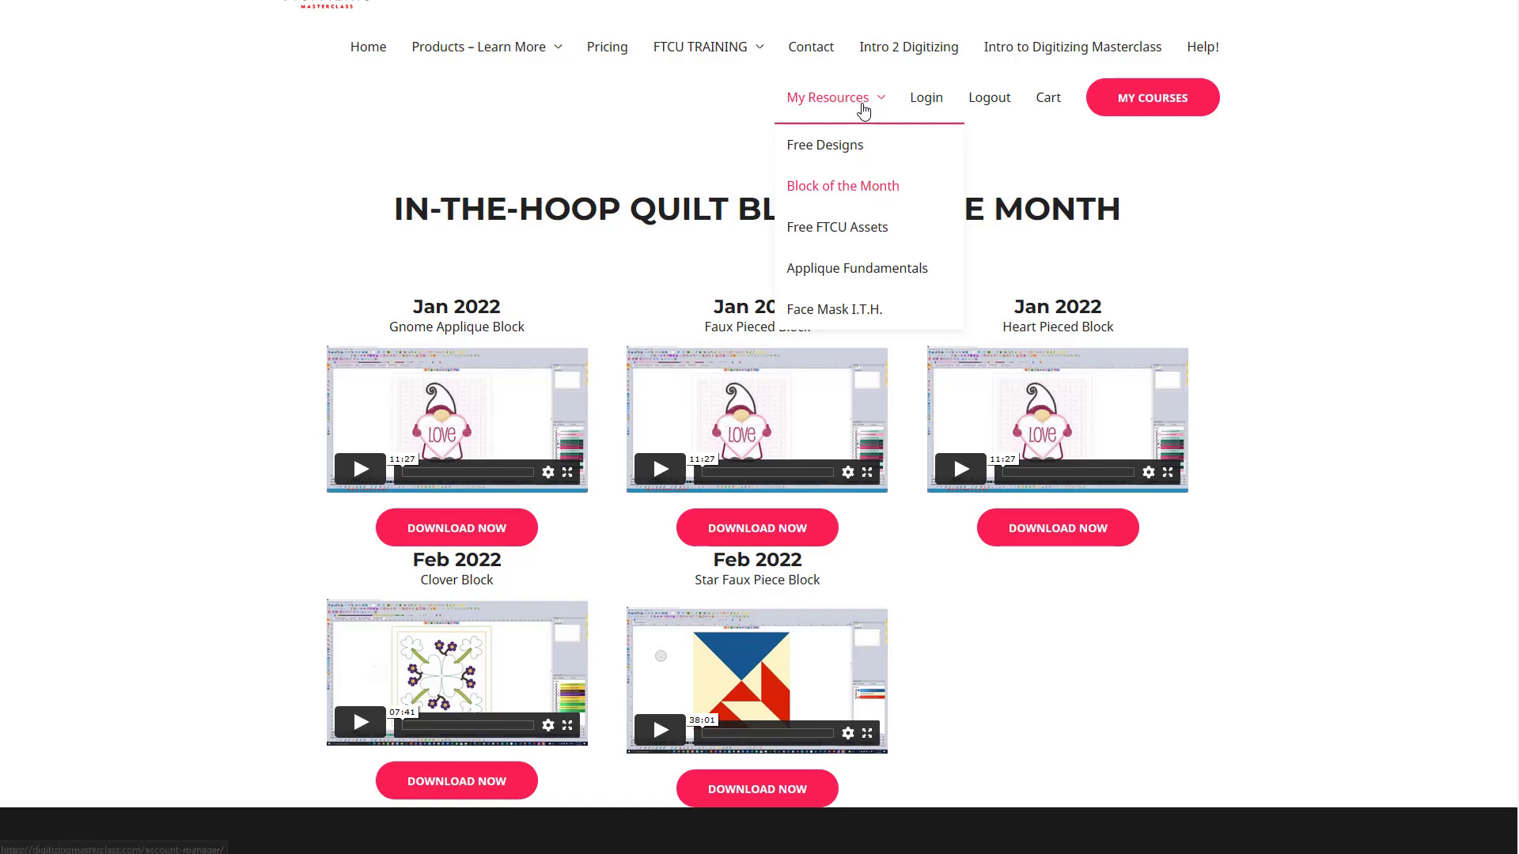
left_click(828, 231)
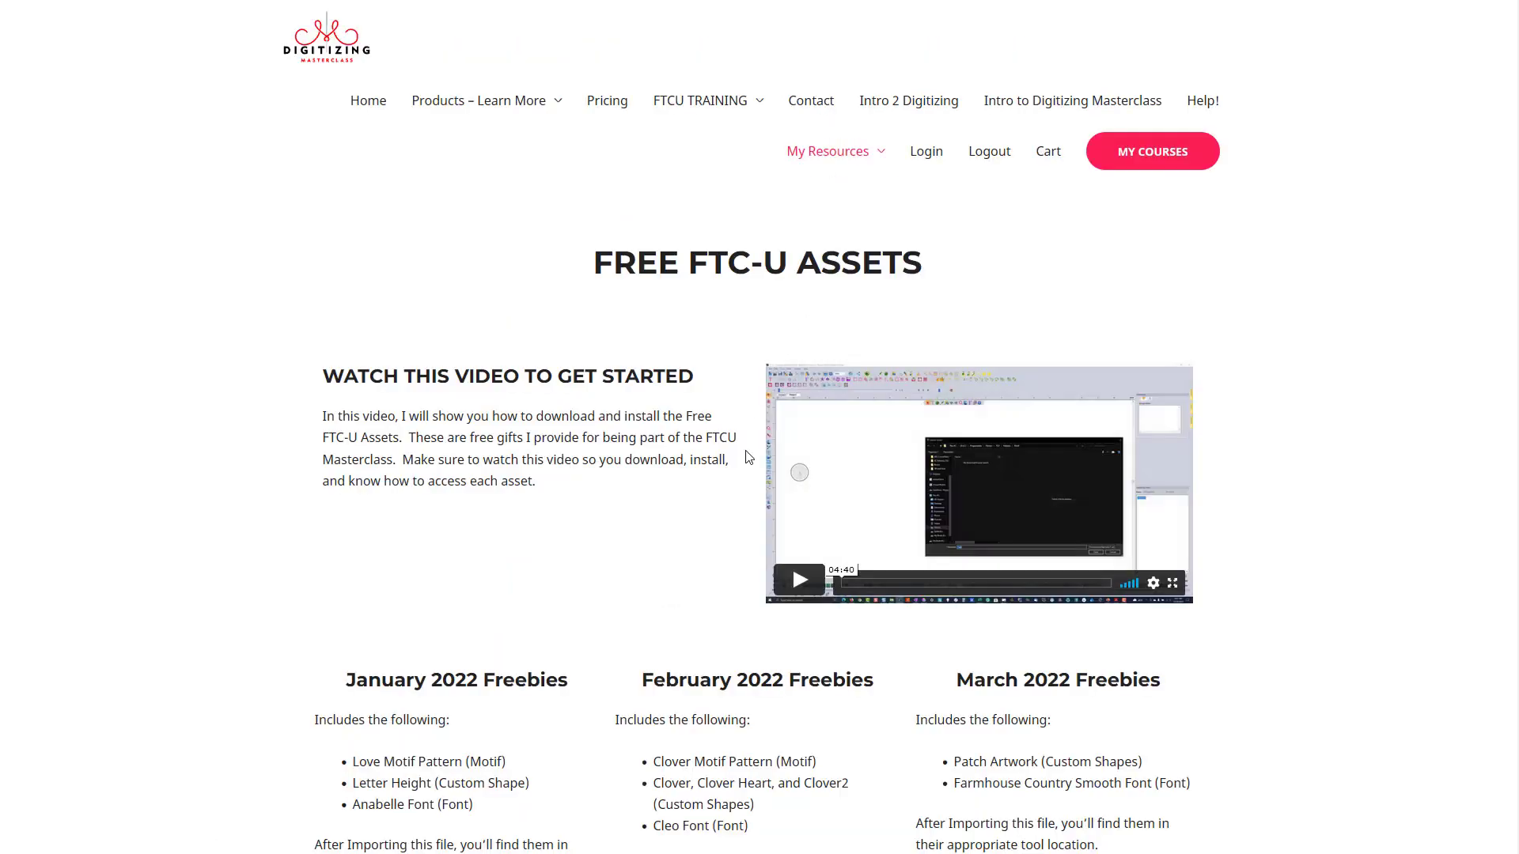
scroll(1016, 674, "down", 2)
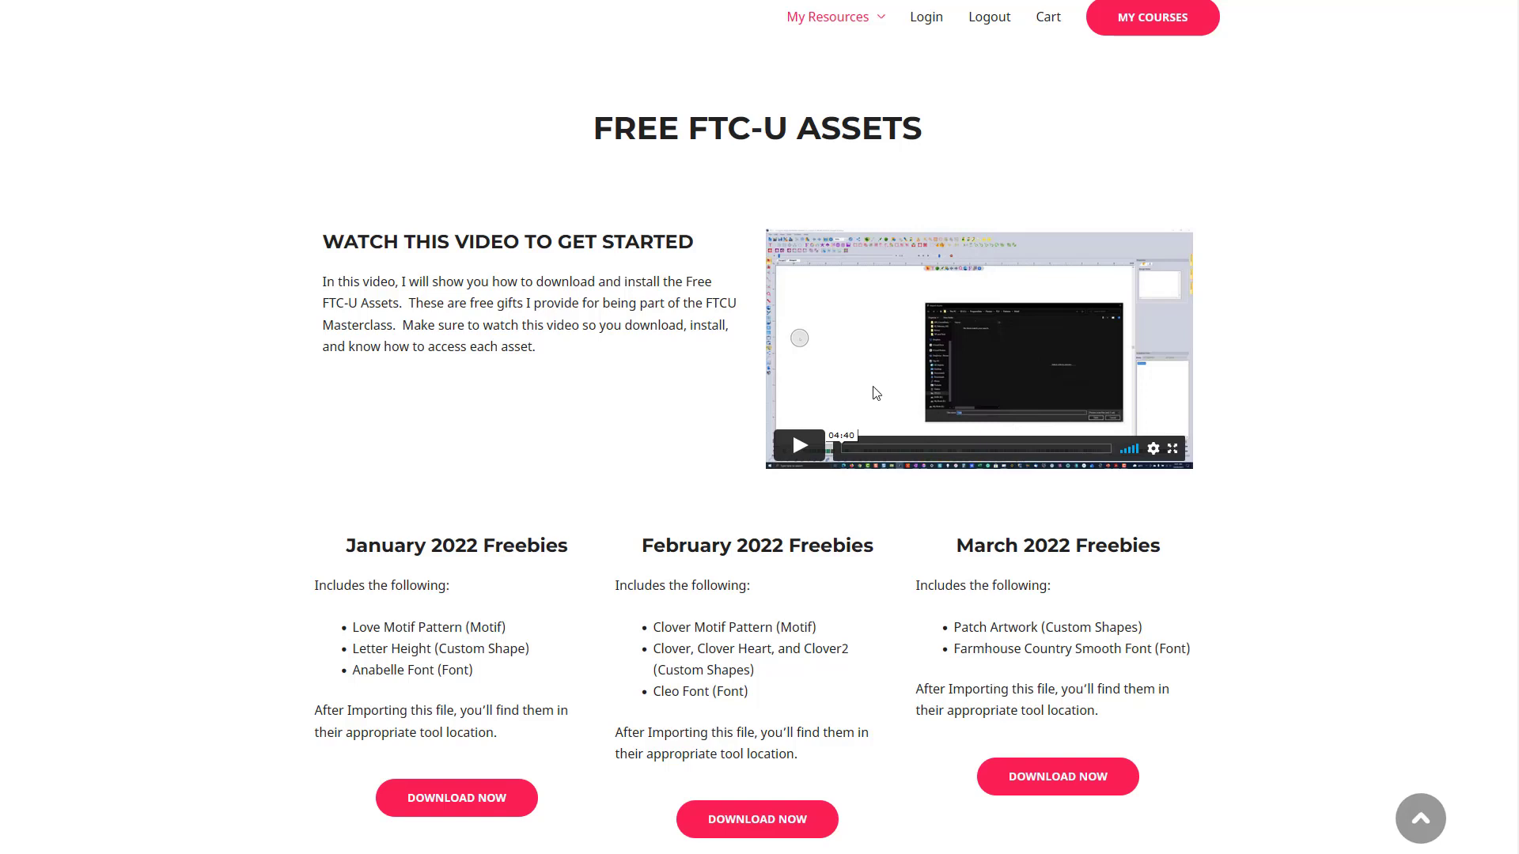
Open the Deep Dives training page and show the full lesson list of the Embroidery Patches category.
scroll(876, 393, "up", 2)
mouse_move(708, 117)
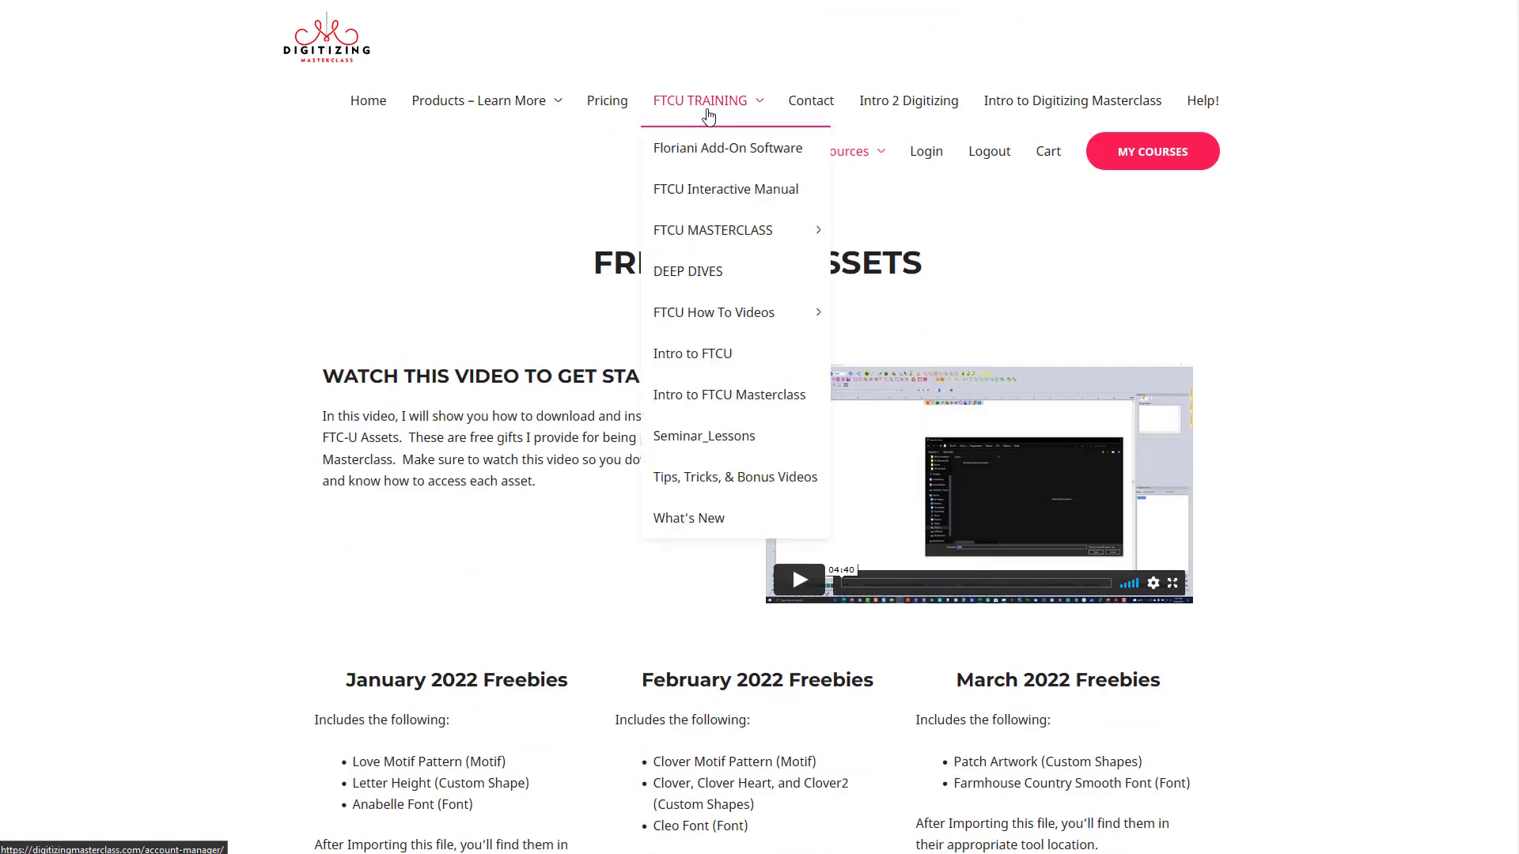
left_click(709, 277)
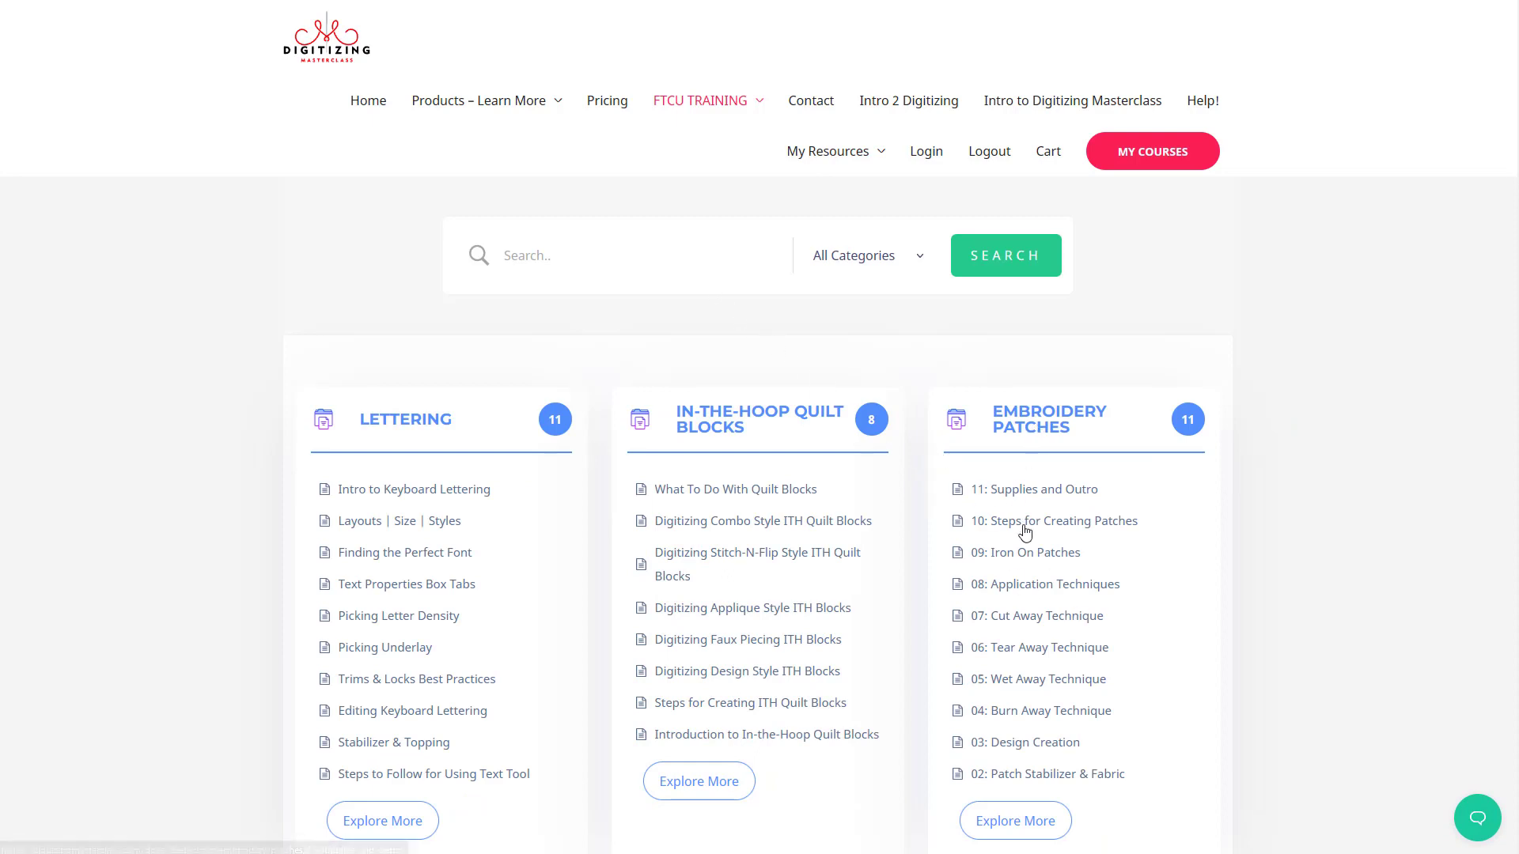
scroll(1019, 586, "down", 1)
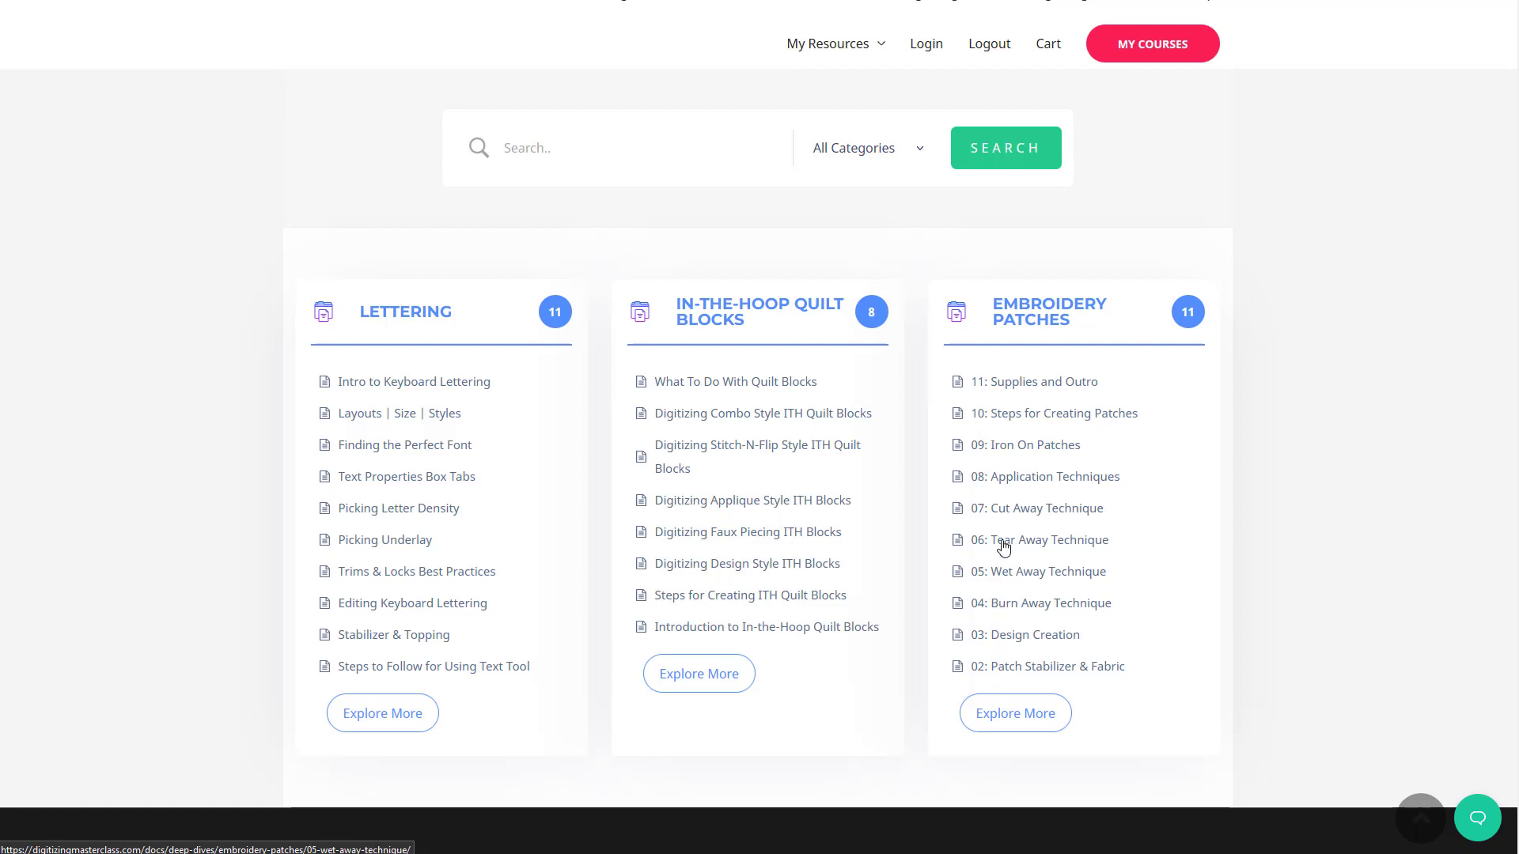
left_click(1009, 717)
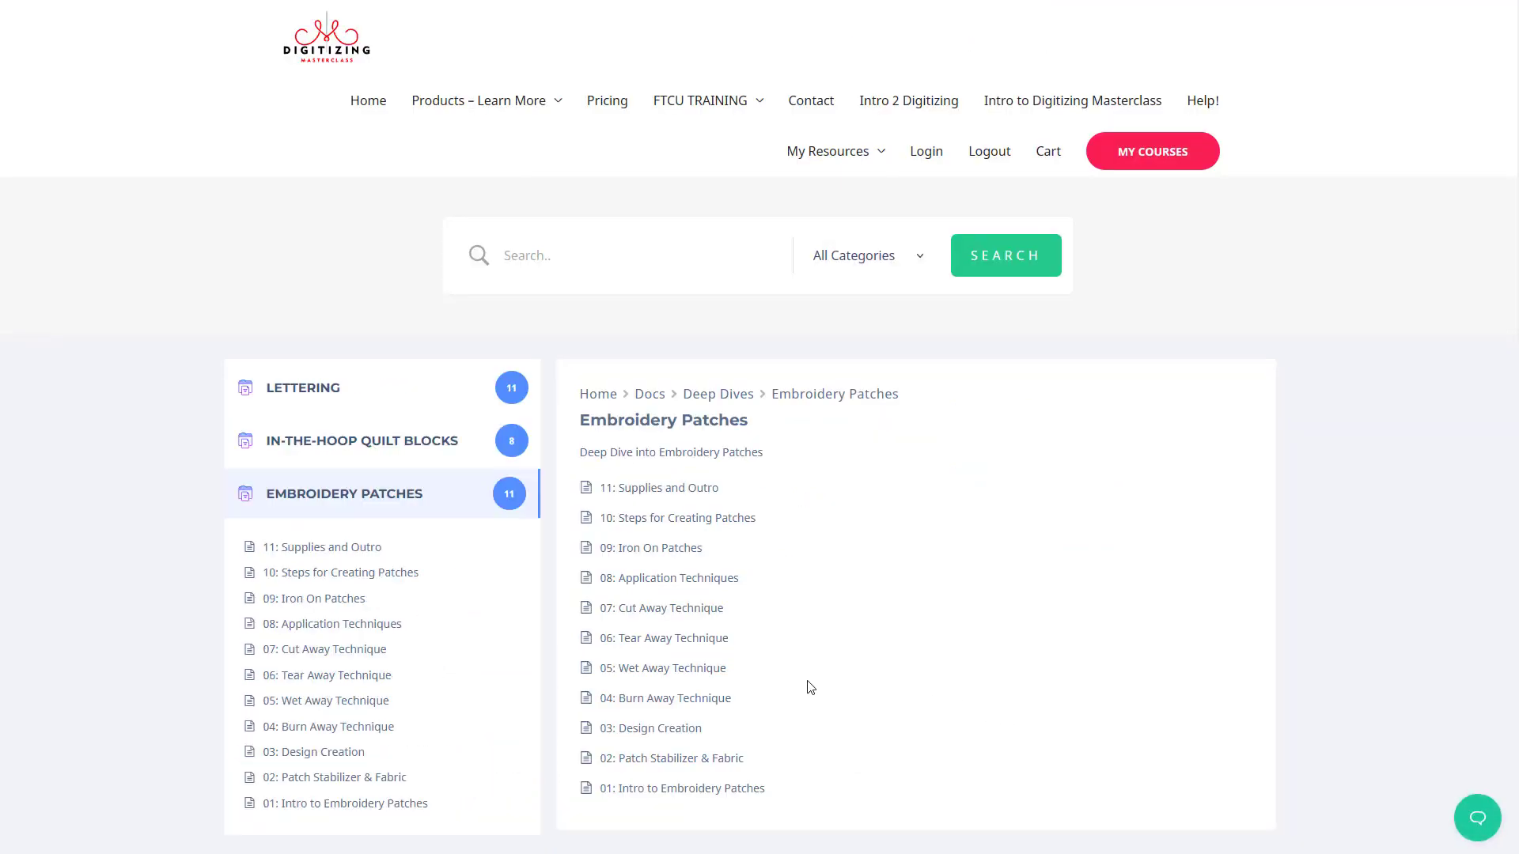
Open the "01: Intro to Embroidery Patches" lesson and bring its introductory video into view.
scroll(313, 682, "down", 1)
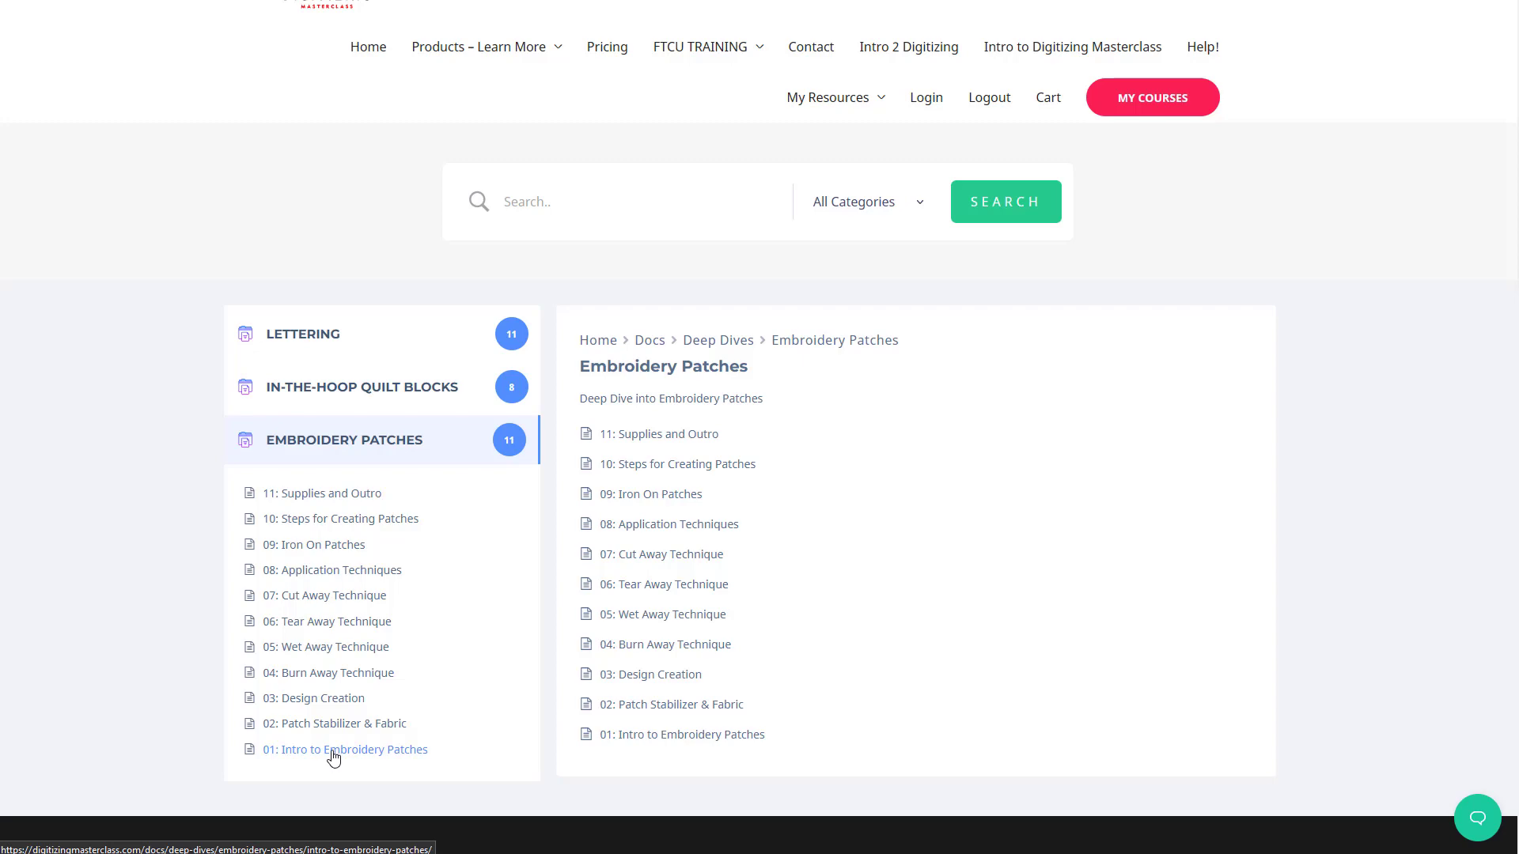
left_click(332, 753)
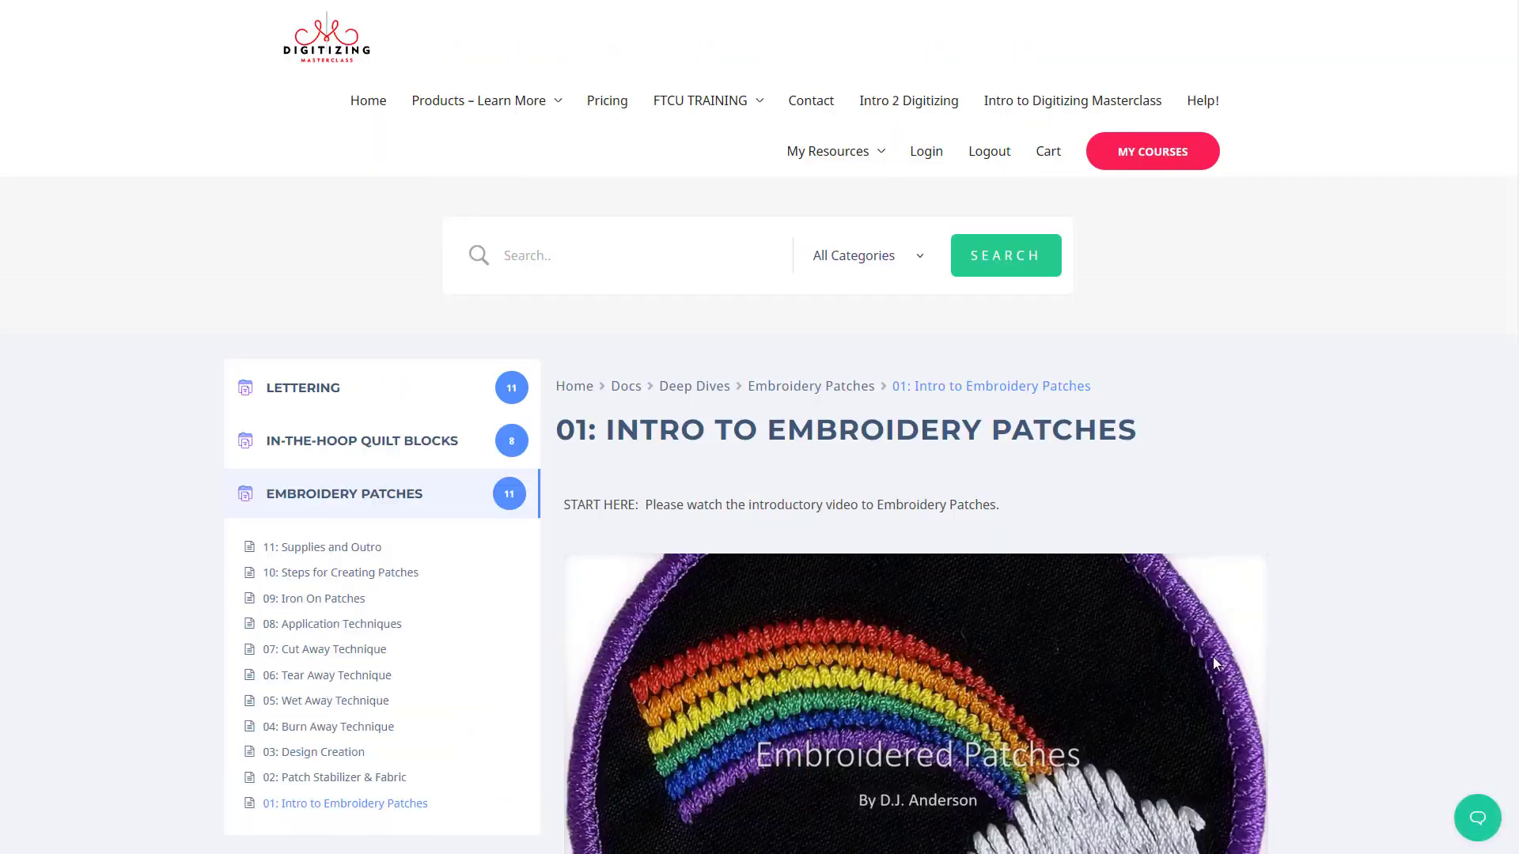
scroll(1187, 670, "down", 4)
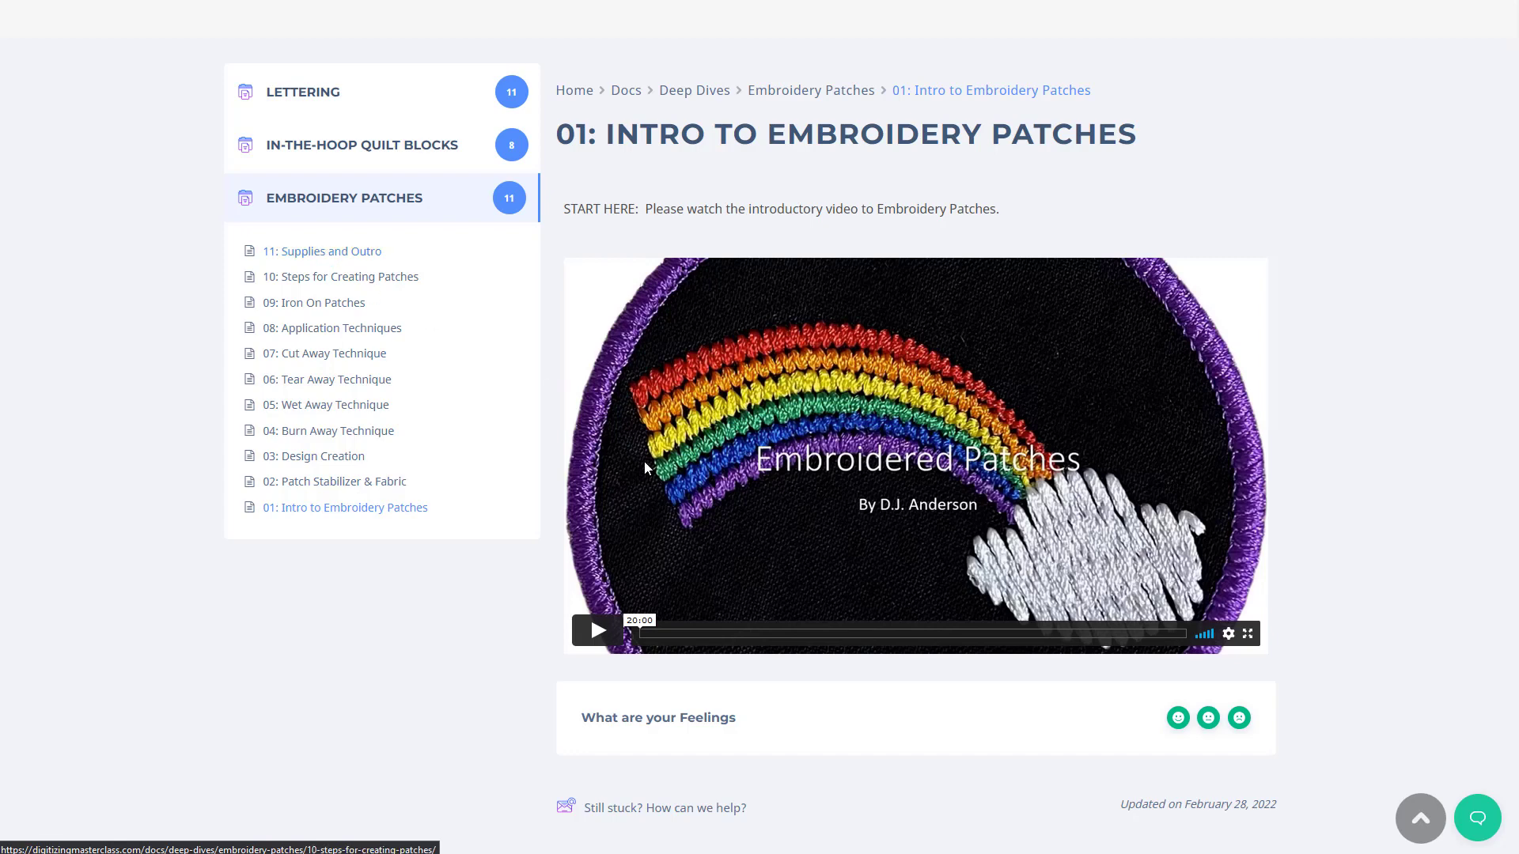
Leave the patch lesson and open the Tips, Tricks, & Bonus Videos training page.
scroll(860, 511, "up", 3)
scroll(861, 511, "up", 1)
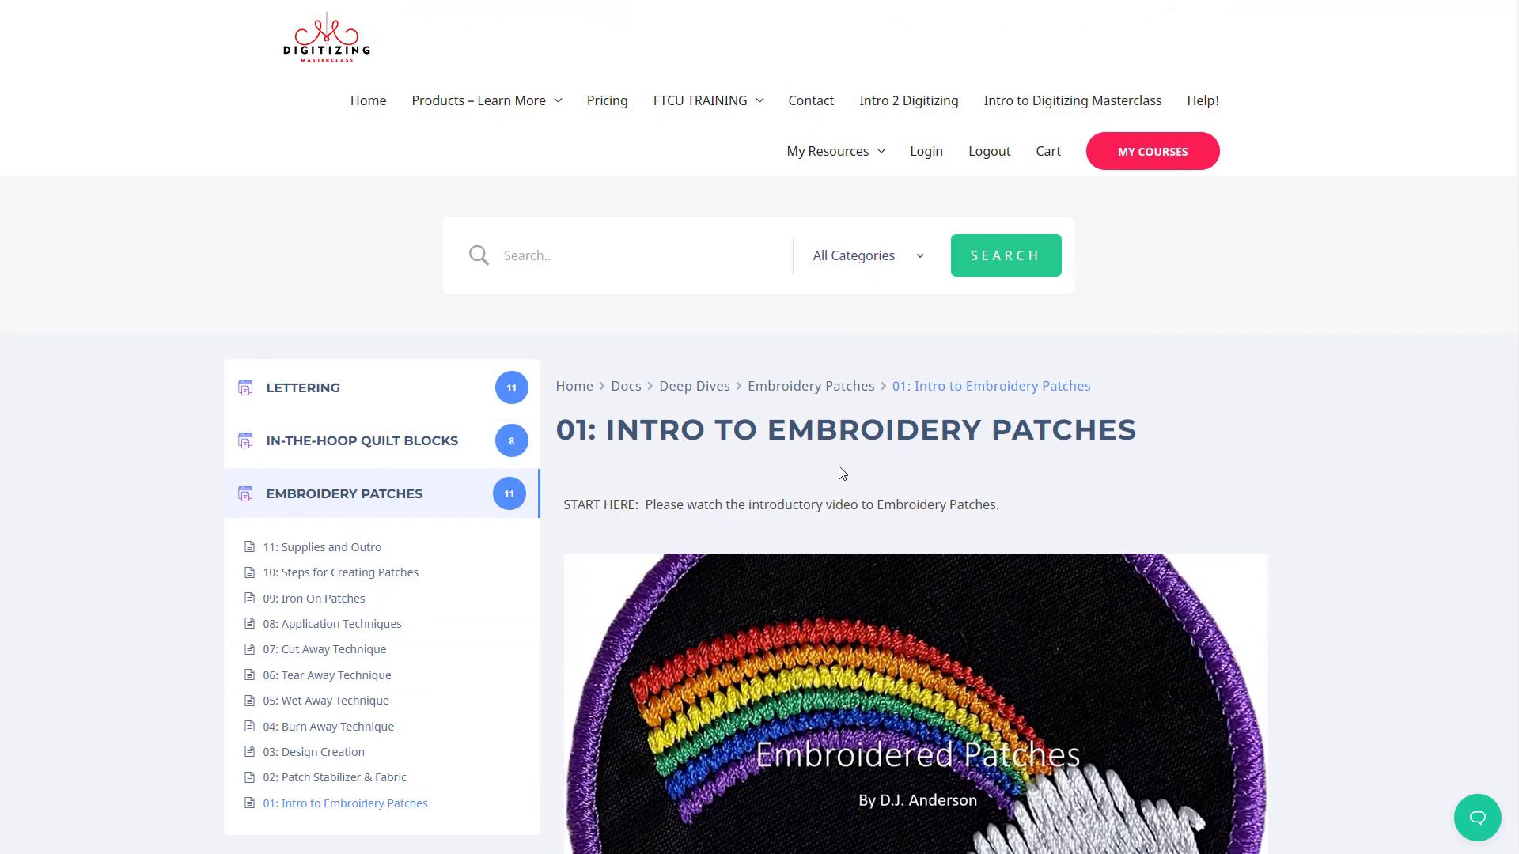
mouse_move(705, 106)
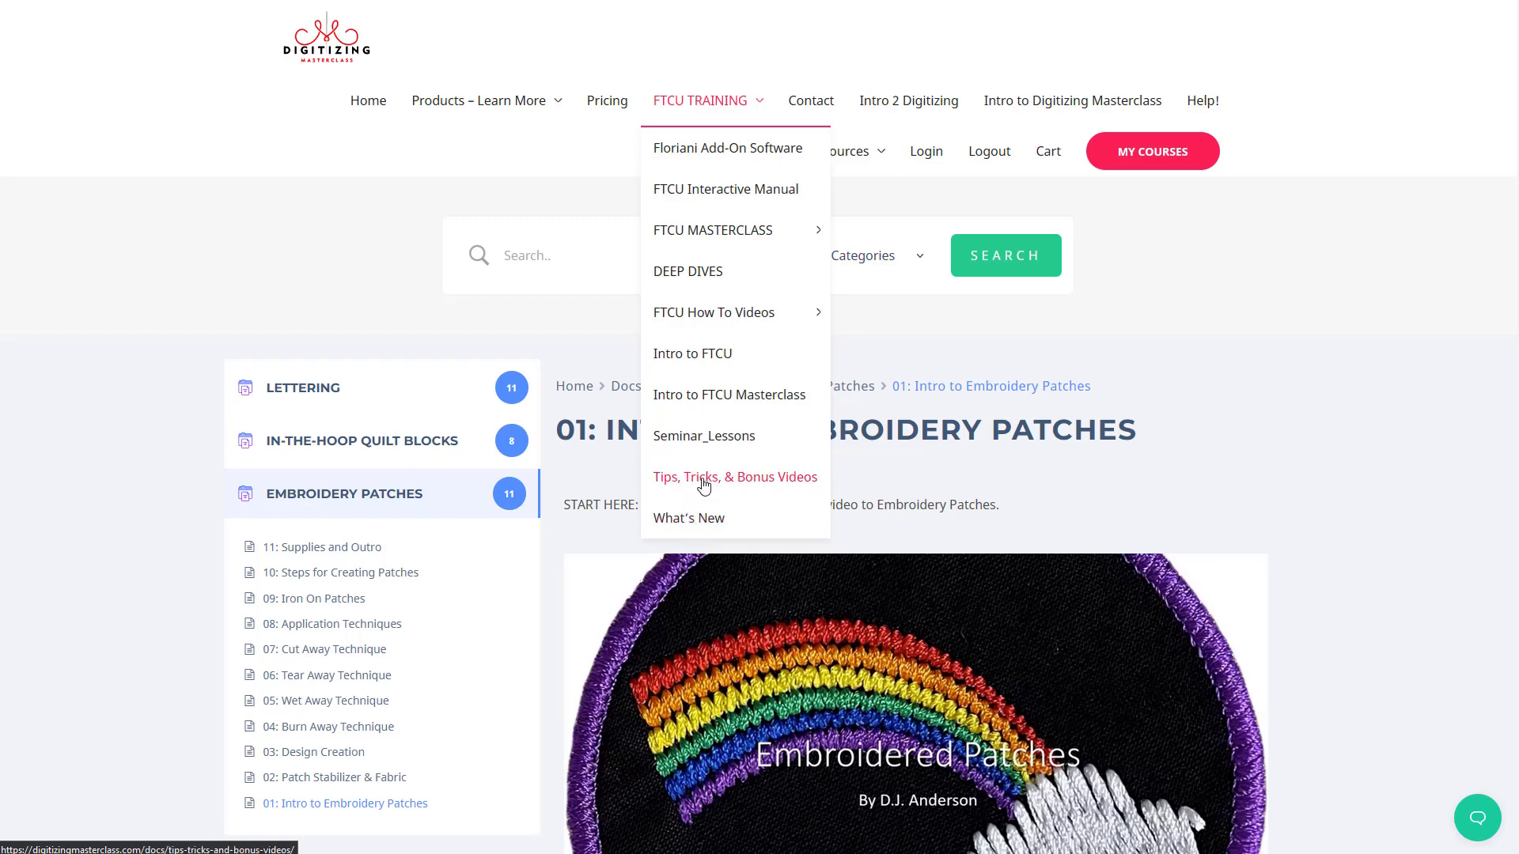
left_click(759, 479)
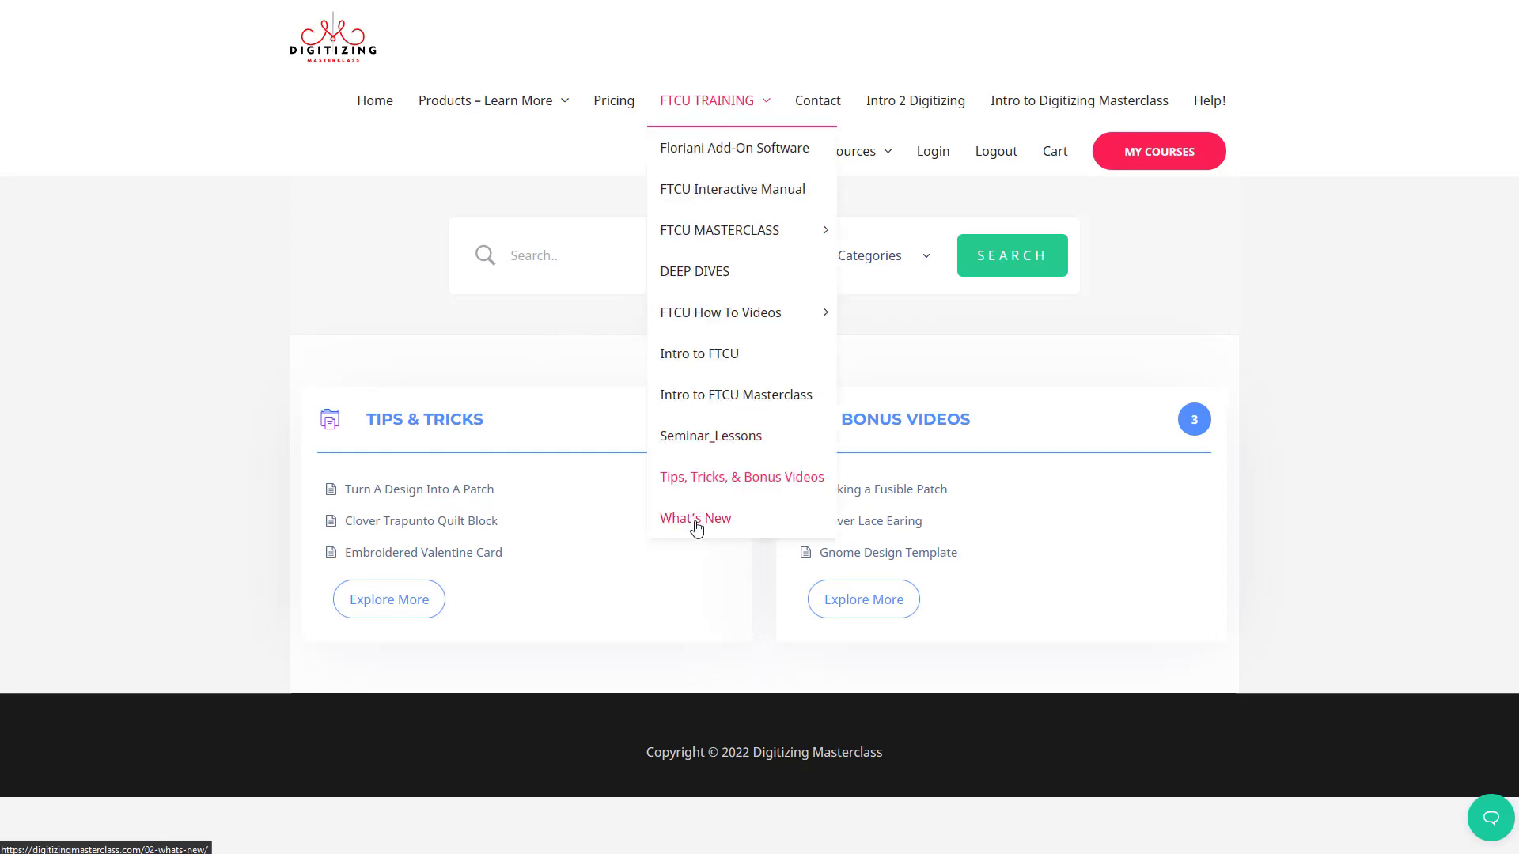
Open the What's New page and look through its March 2022 and February 2022 content lists.
left_click(696, 522)
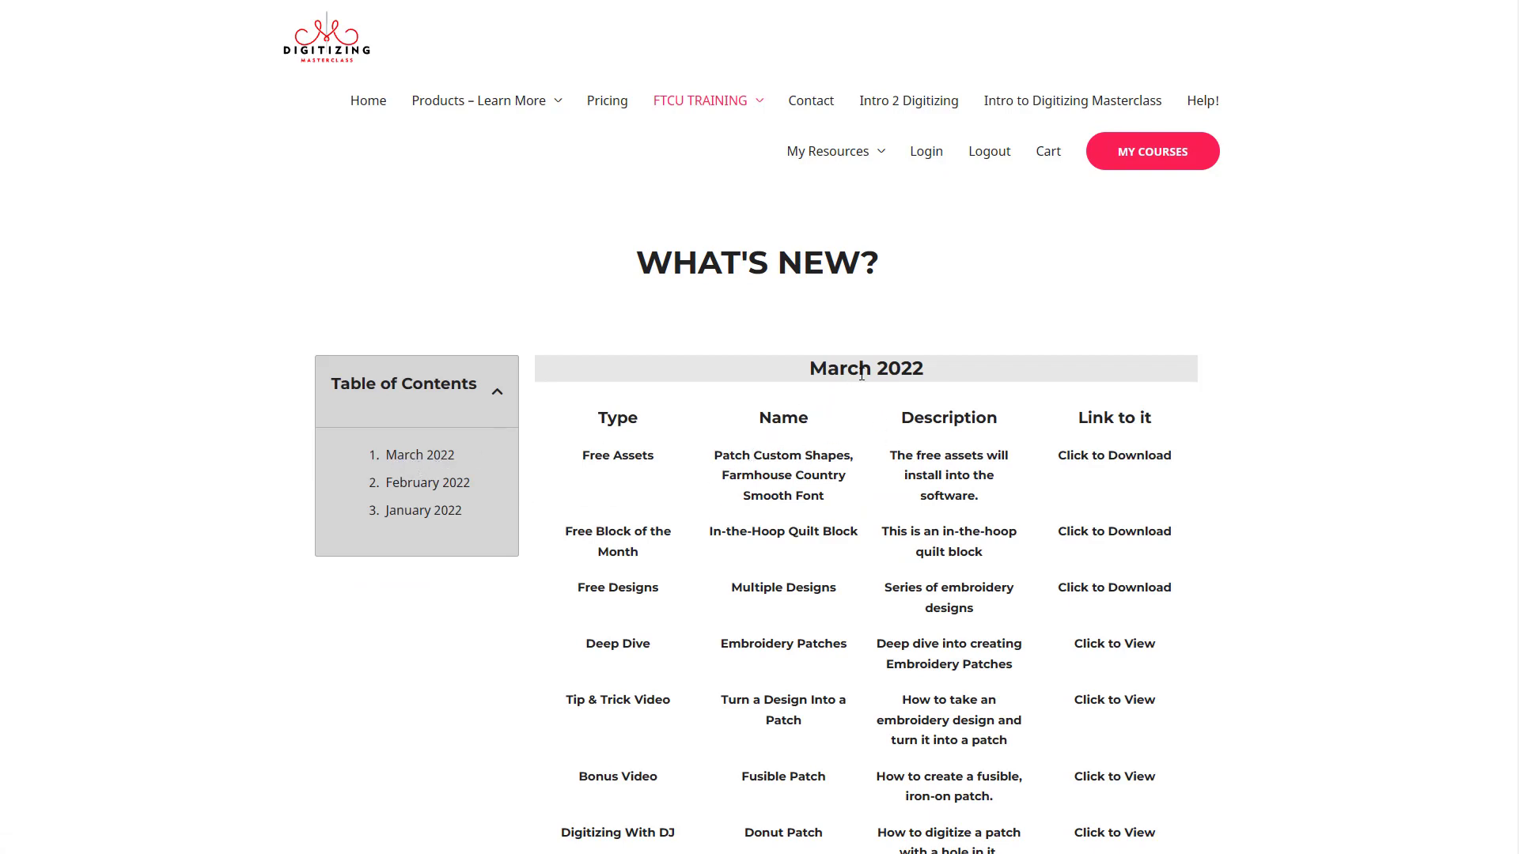
scroll(690, 552, "down", 2)
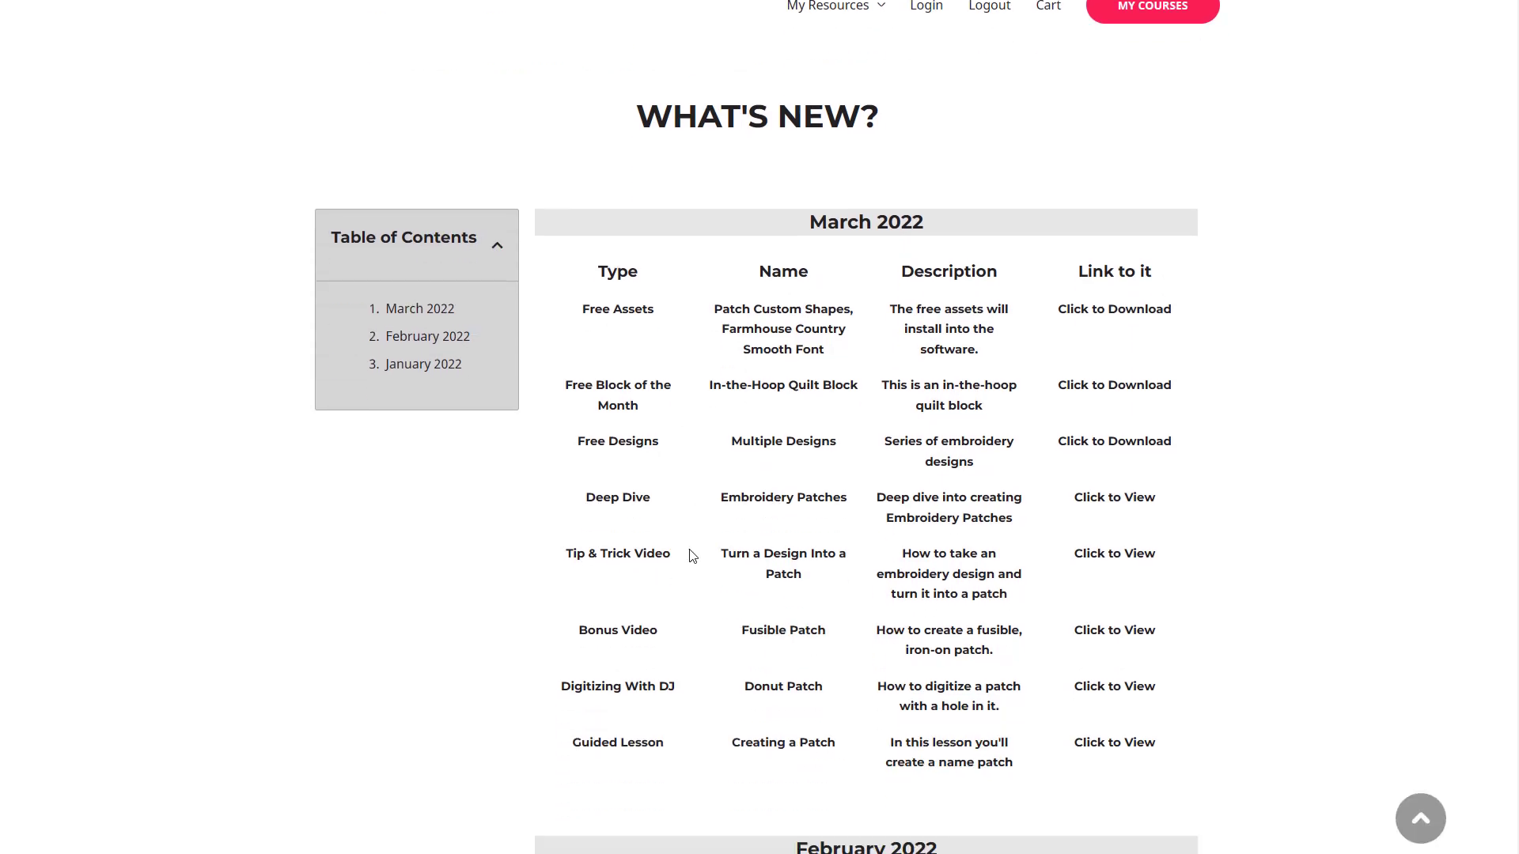
scroll(690, 556, "down", 5)
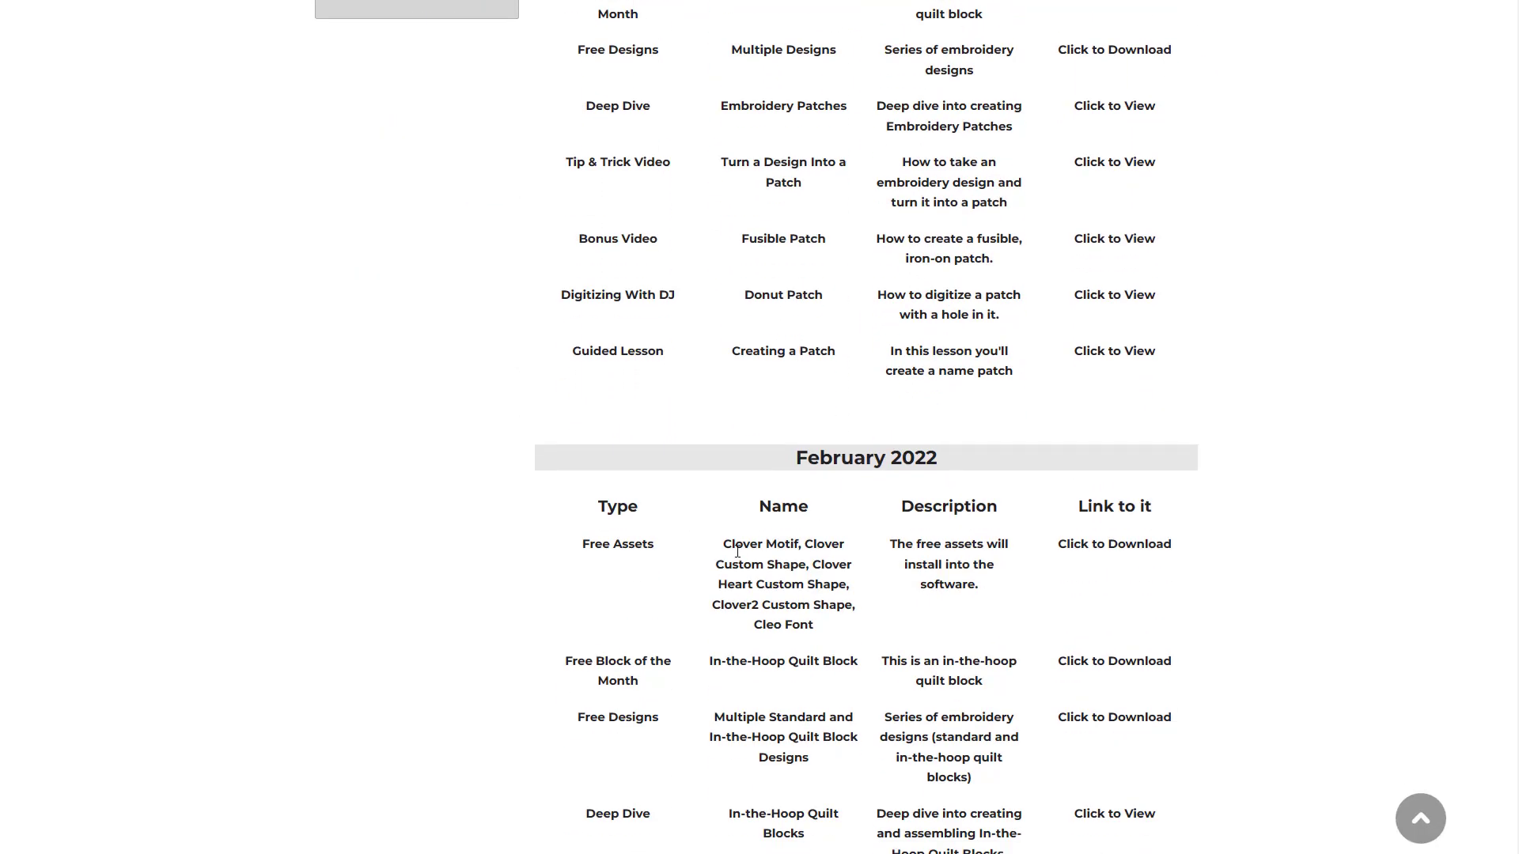
scroll(852, 534, "down", 2)
scroll(850, 540, "up", 5)
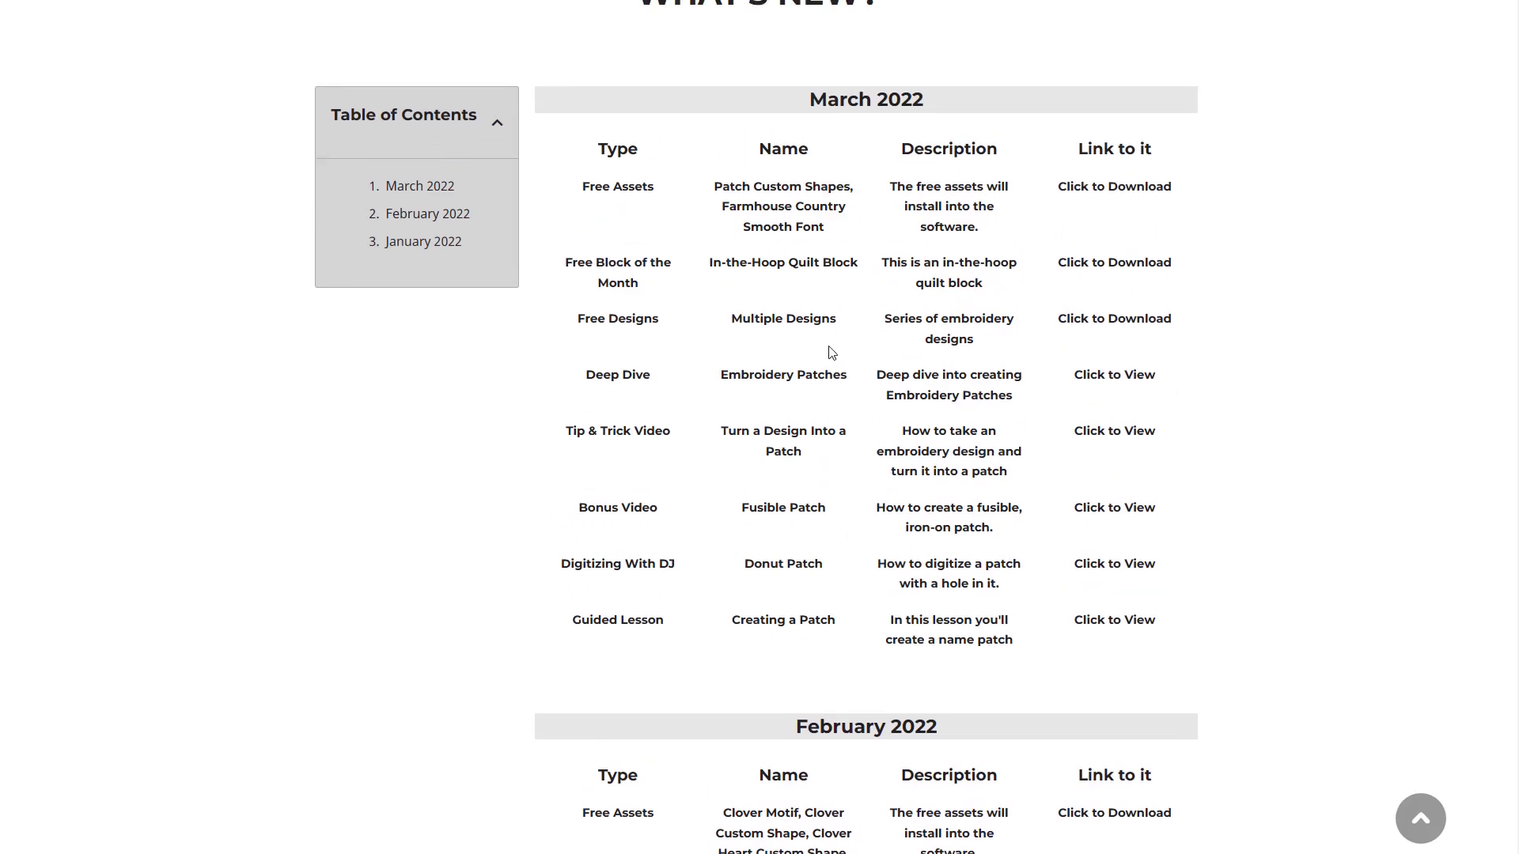
scroll(834, 357, "up", 3)
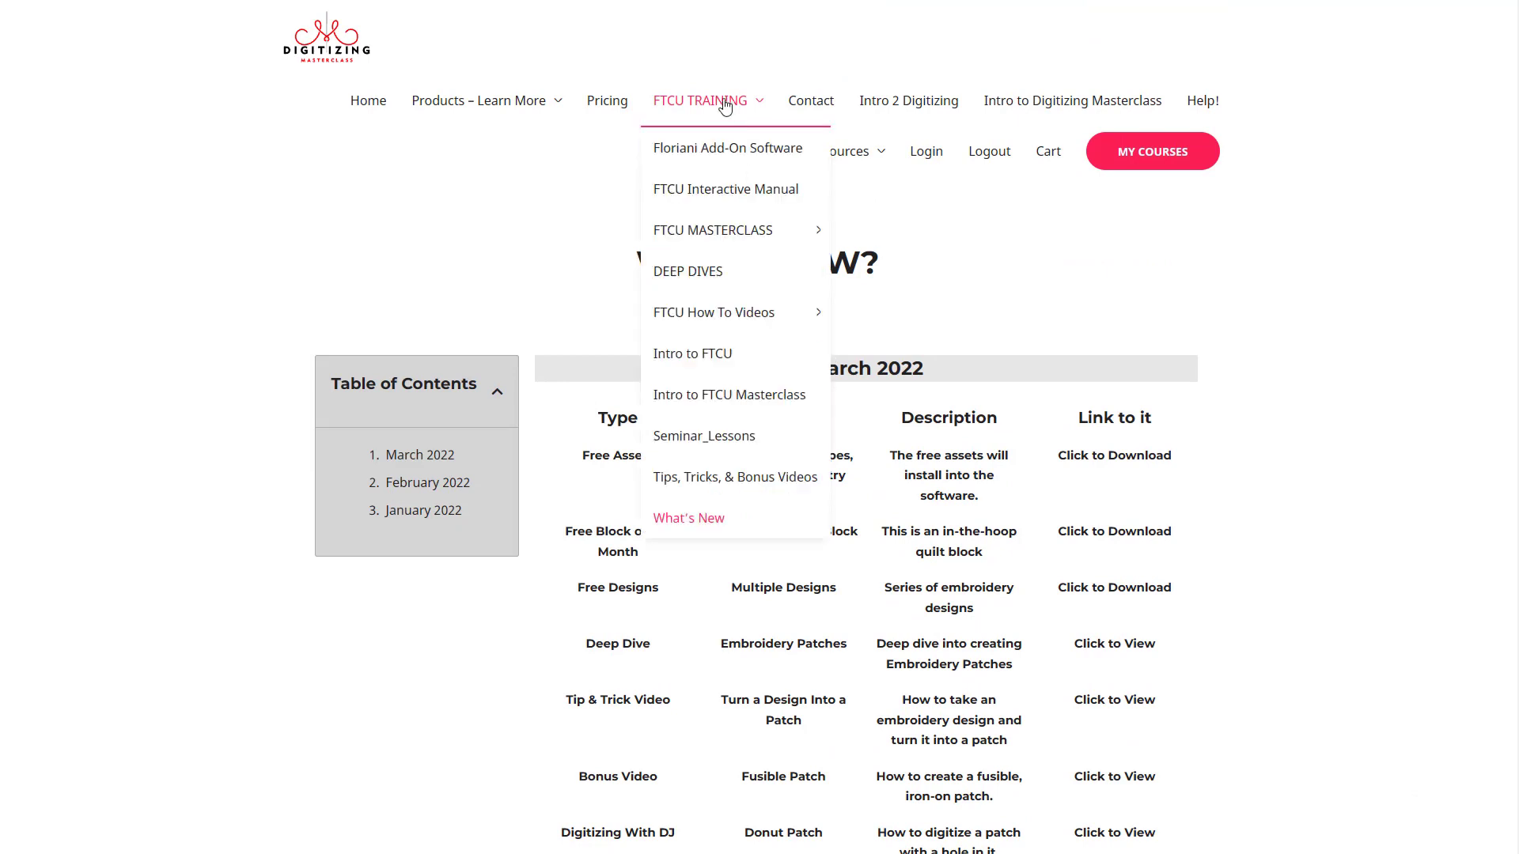
mouse_move(721, 108)
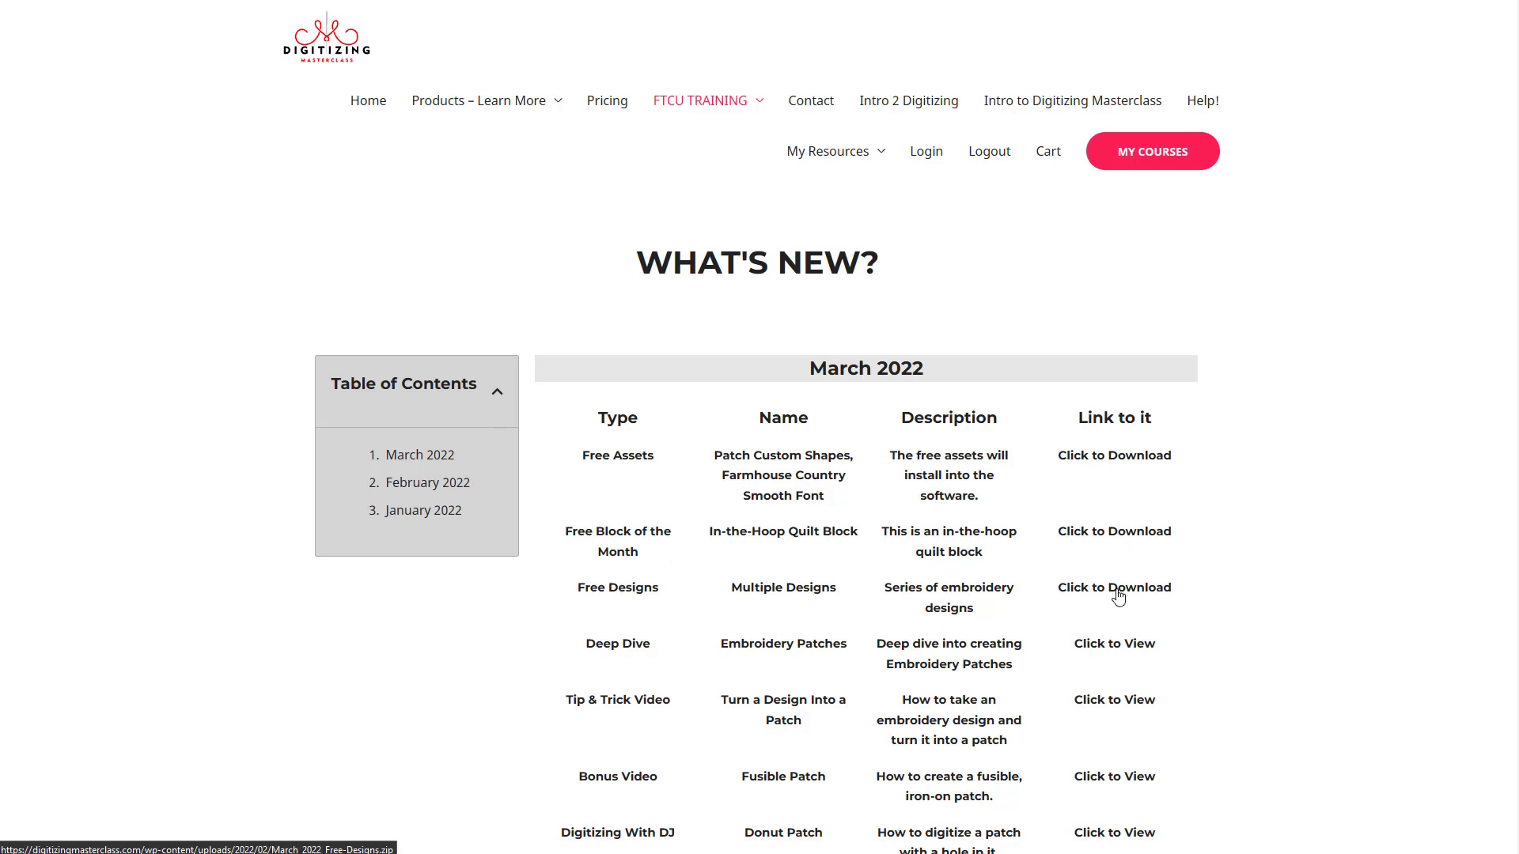
Open the March 2022 guided lesson "Creating a Patch" and look through its video and written instructions.
scroll(621, 665, "down", 1)
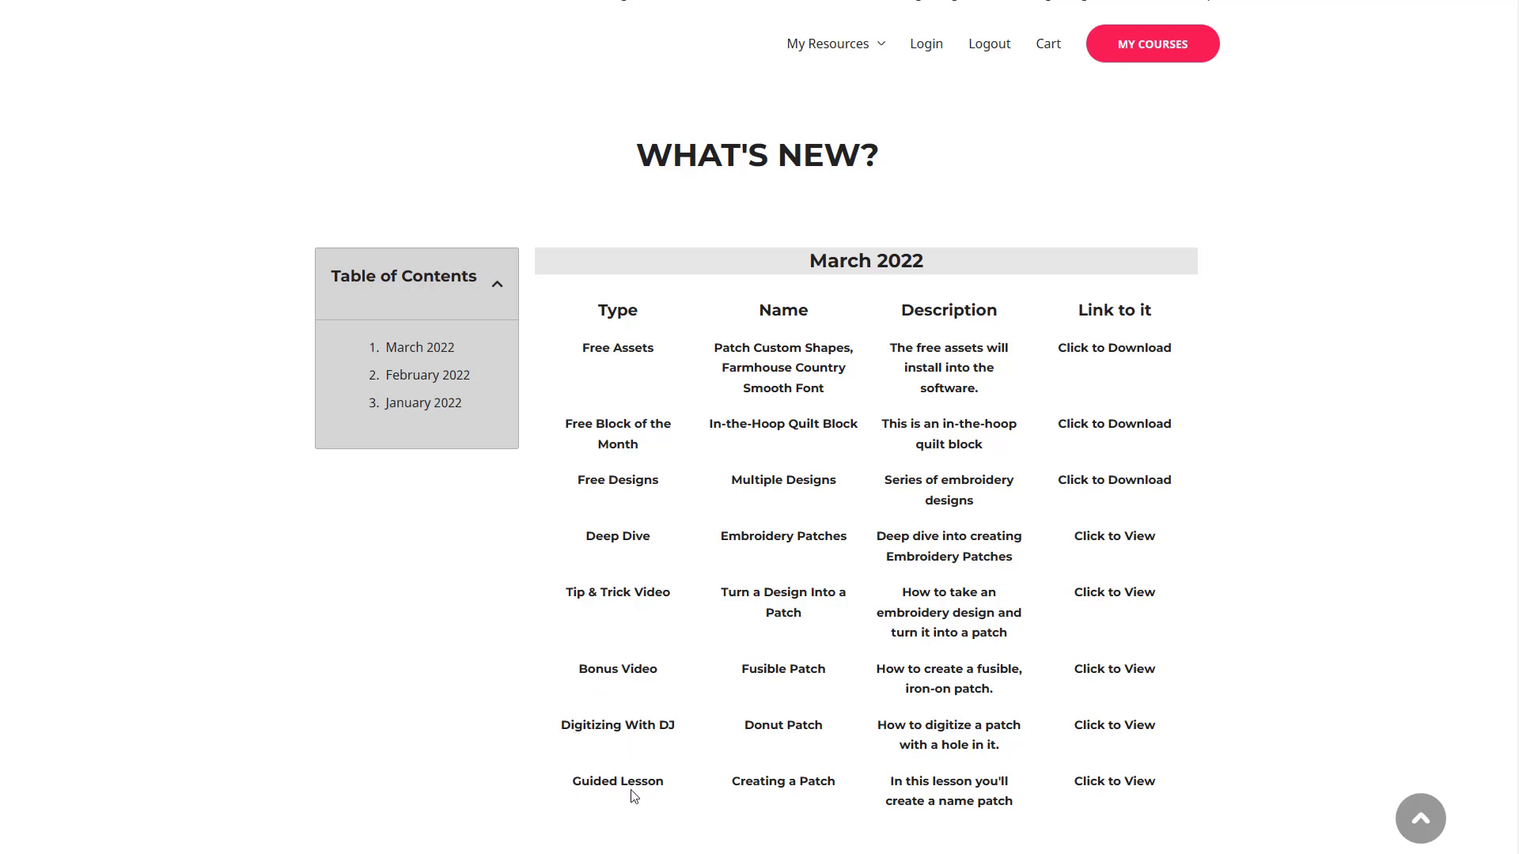
left_click(1124, 787)
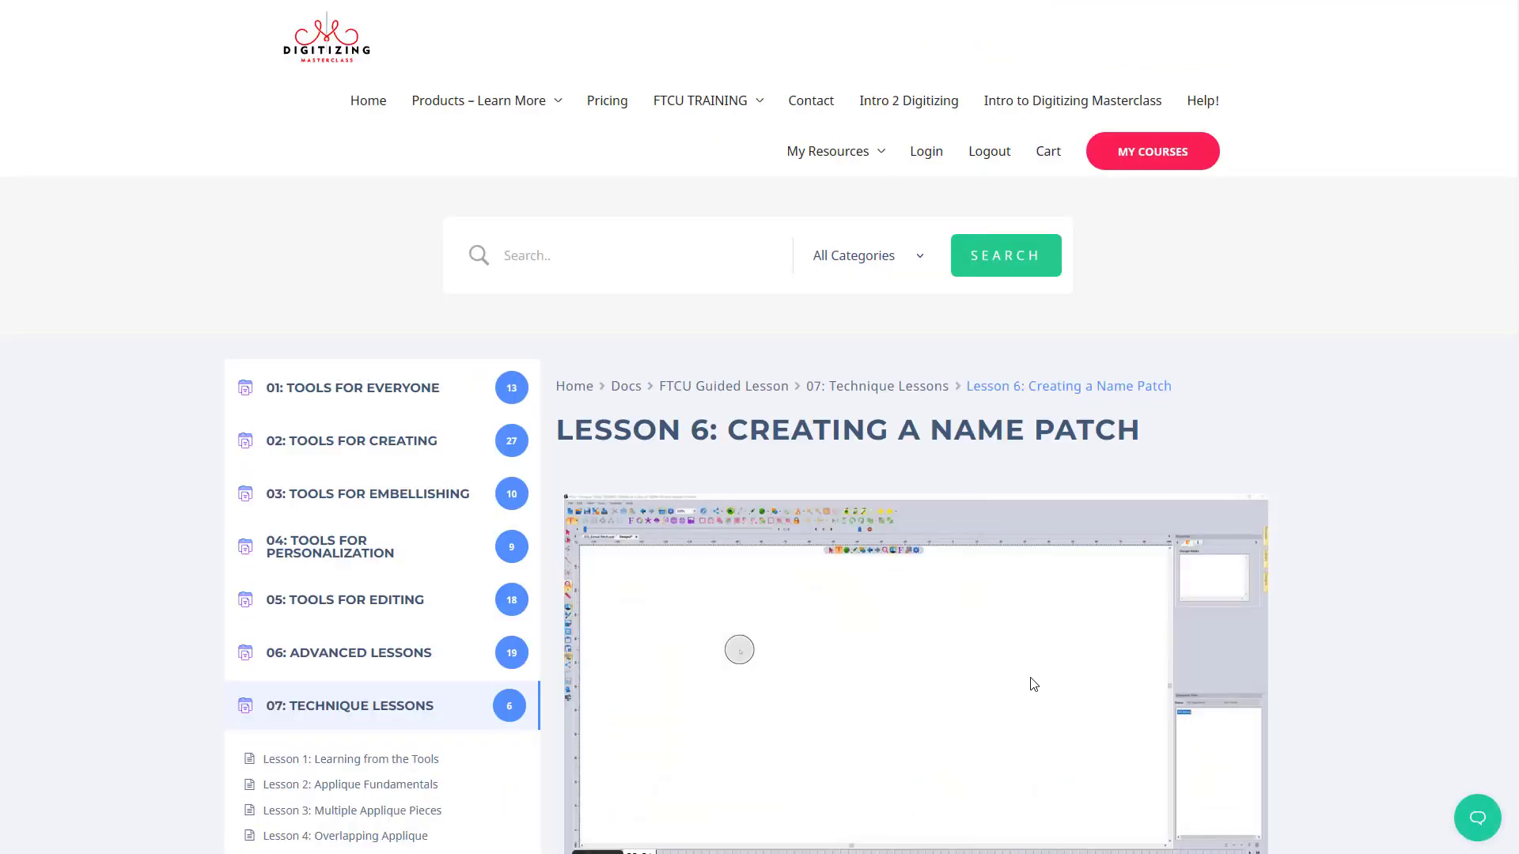
scroll(1033, 684, "down", 3)
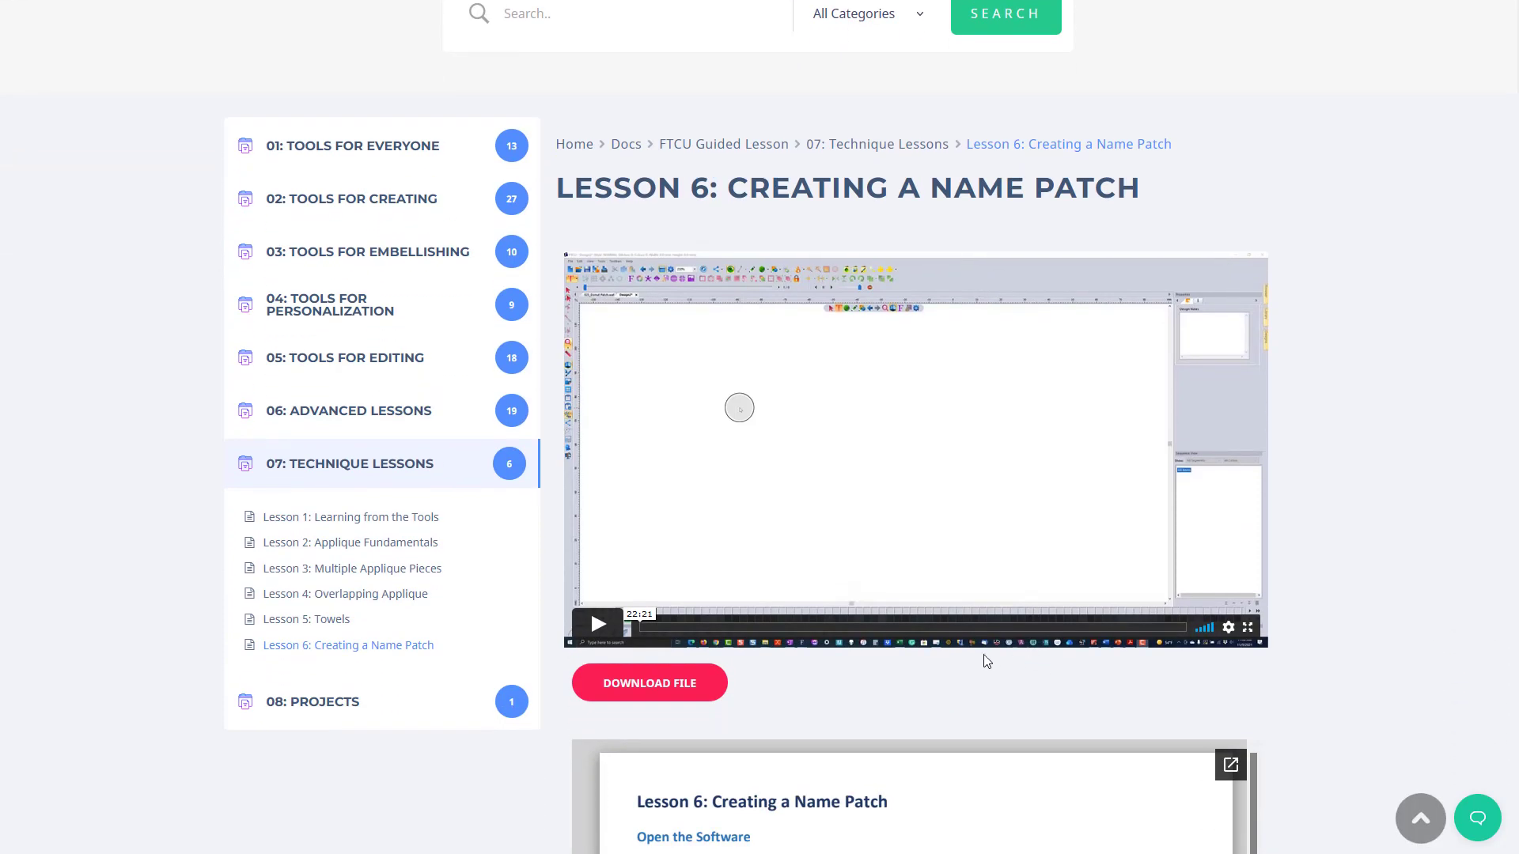
scroll(824, 543, "down", 3)
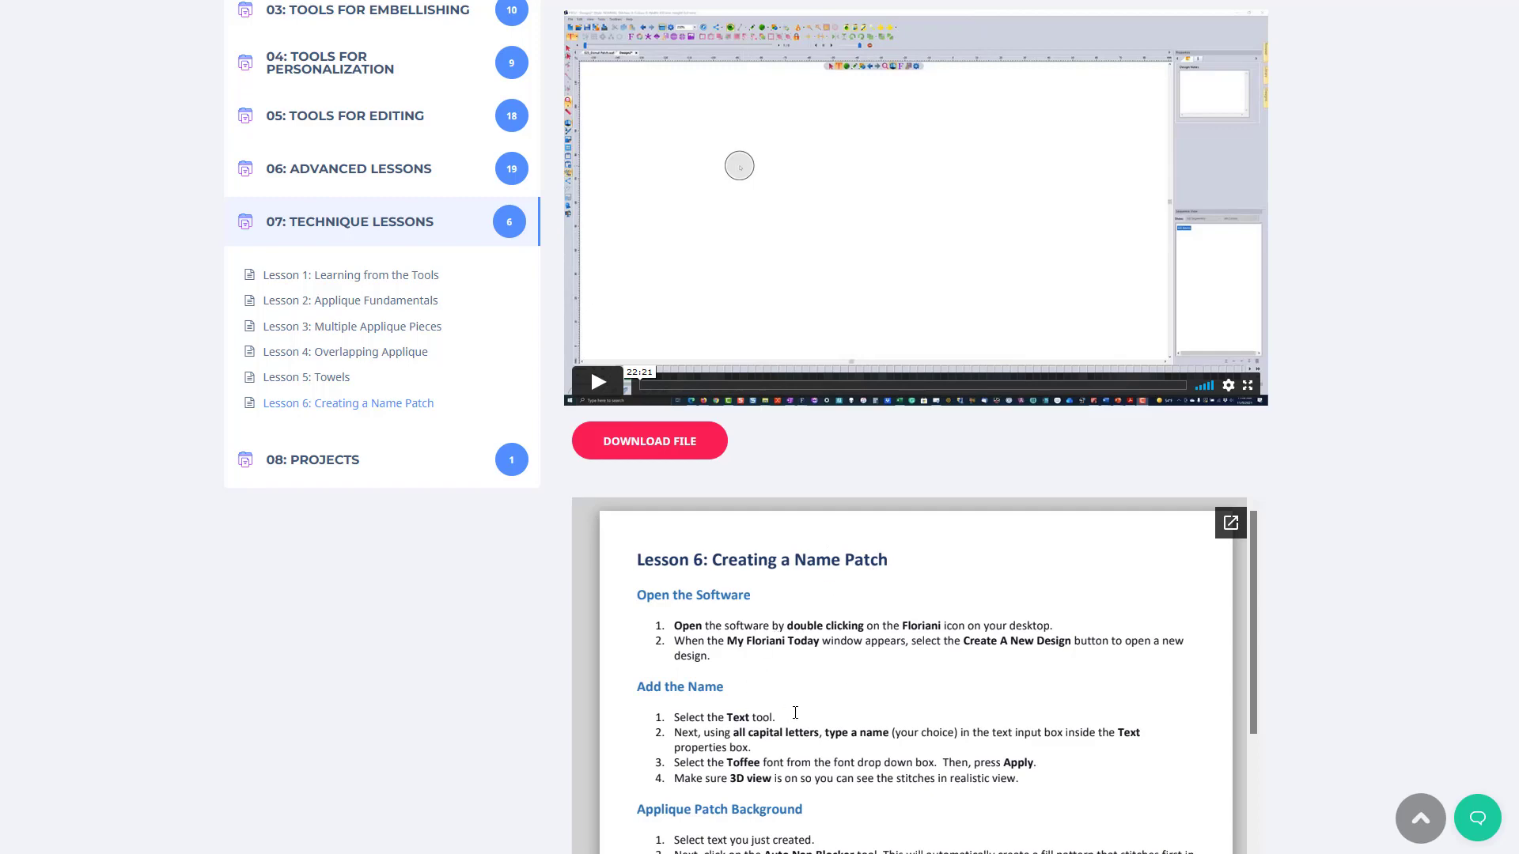
scroll(795, 713, "up", 2)
scroll(883, 696, "down", 4)
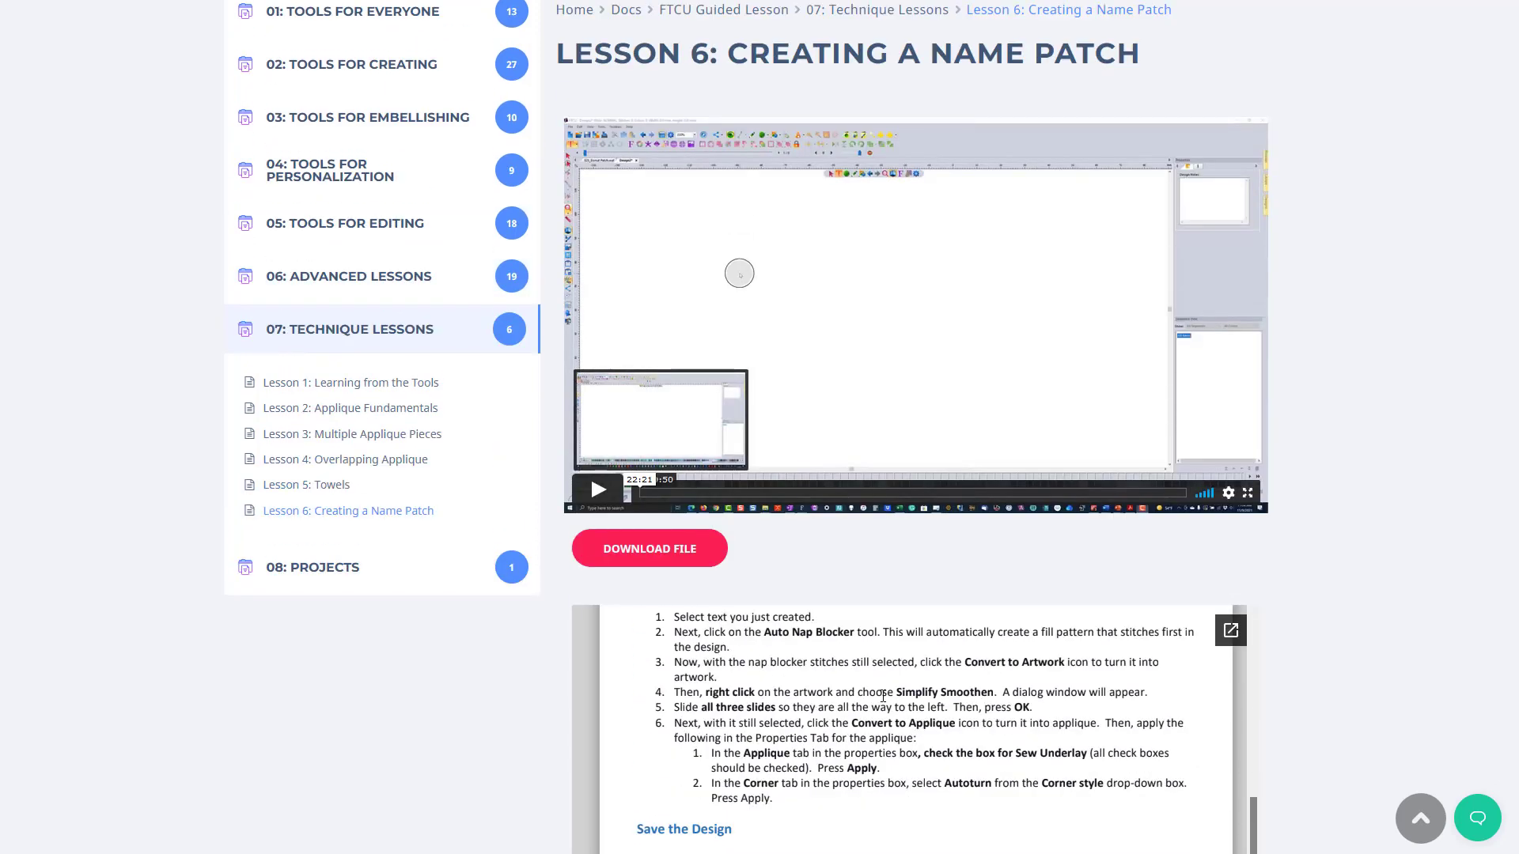
scroll(1319, 696, "down", 2)
scroll(1127, 660, "up", 5)
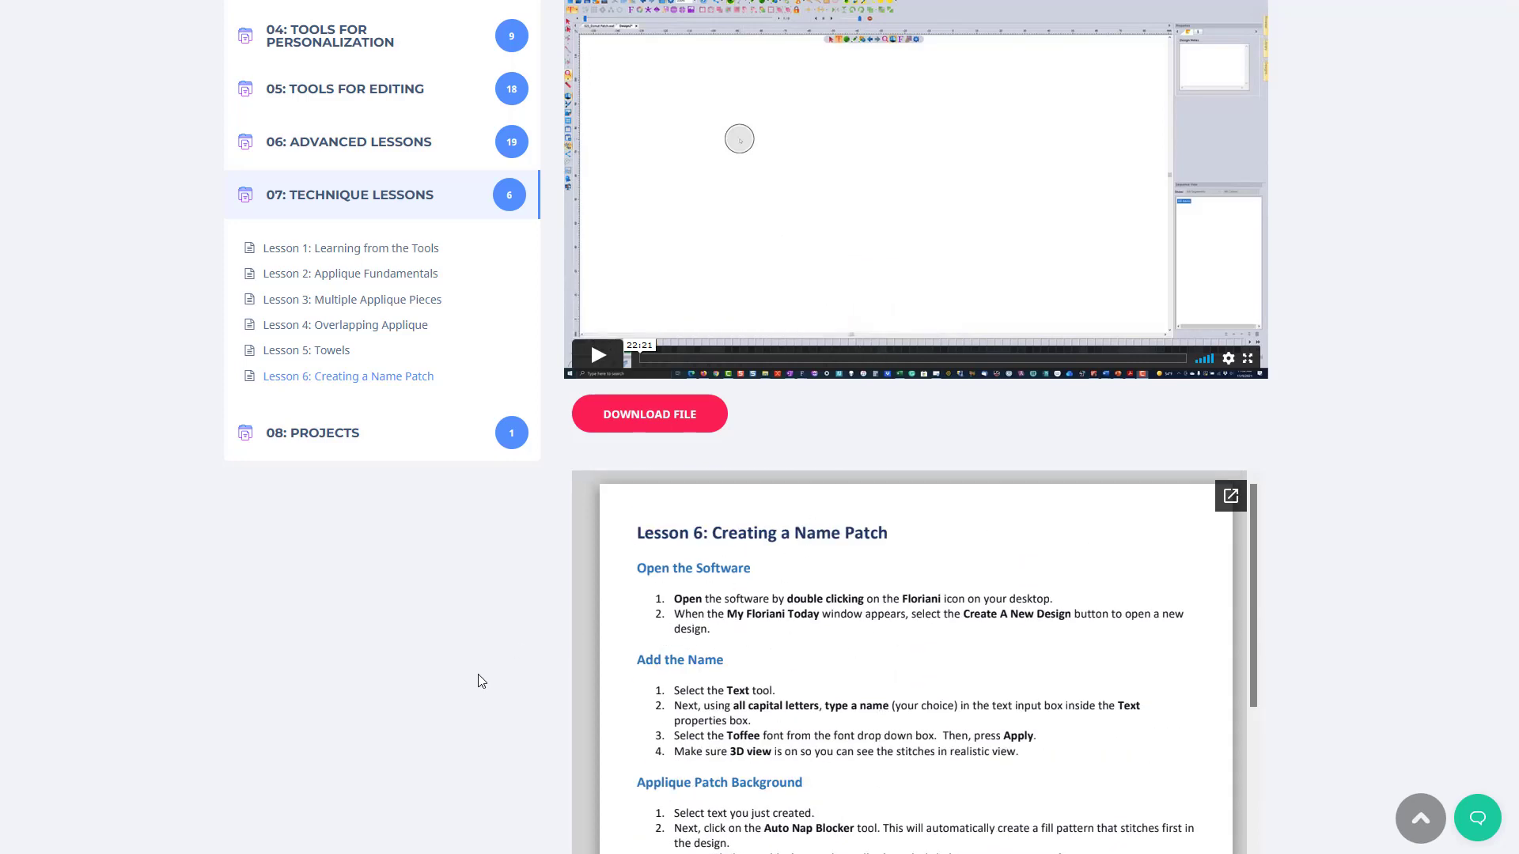
scroll(856, 422, "up", 2)
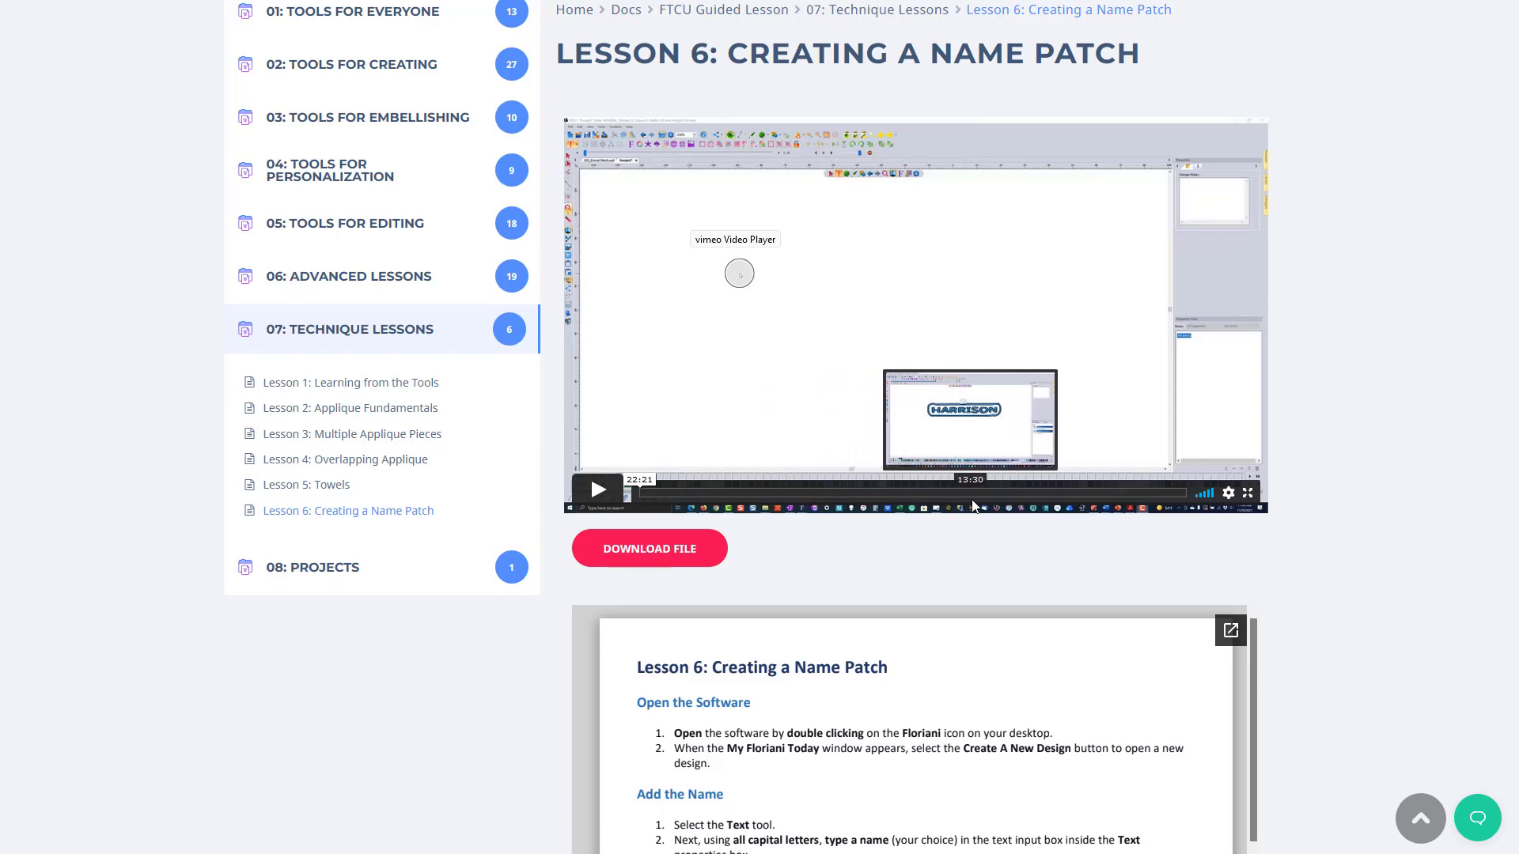
scroll(209, 603, "up", 2)
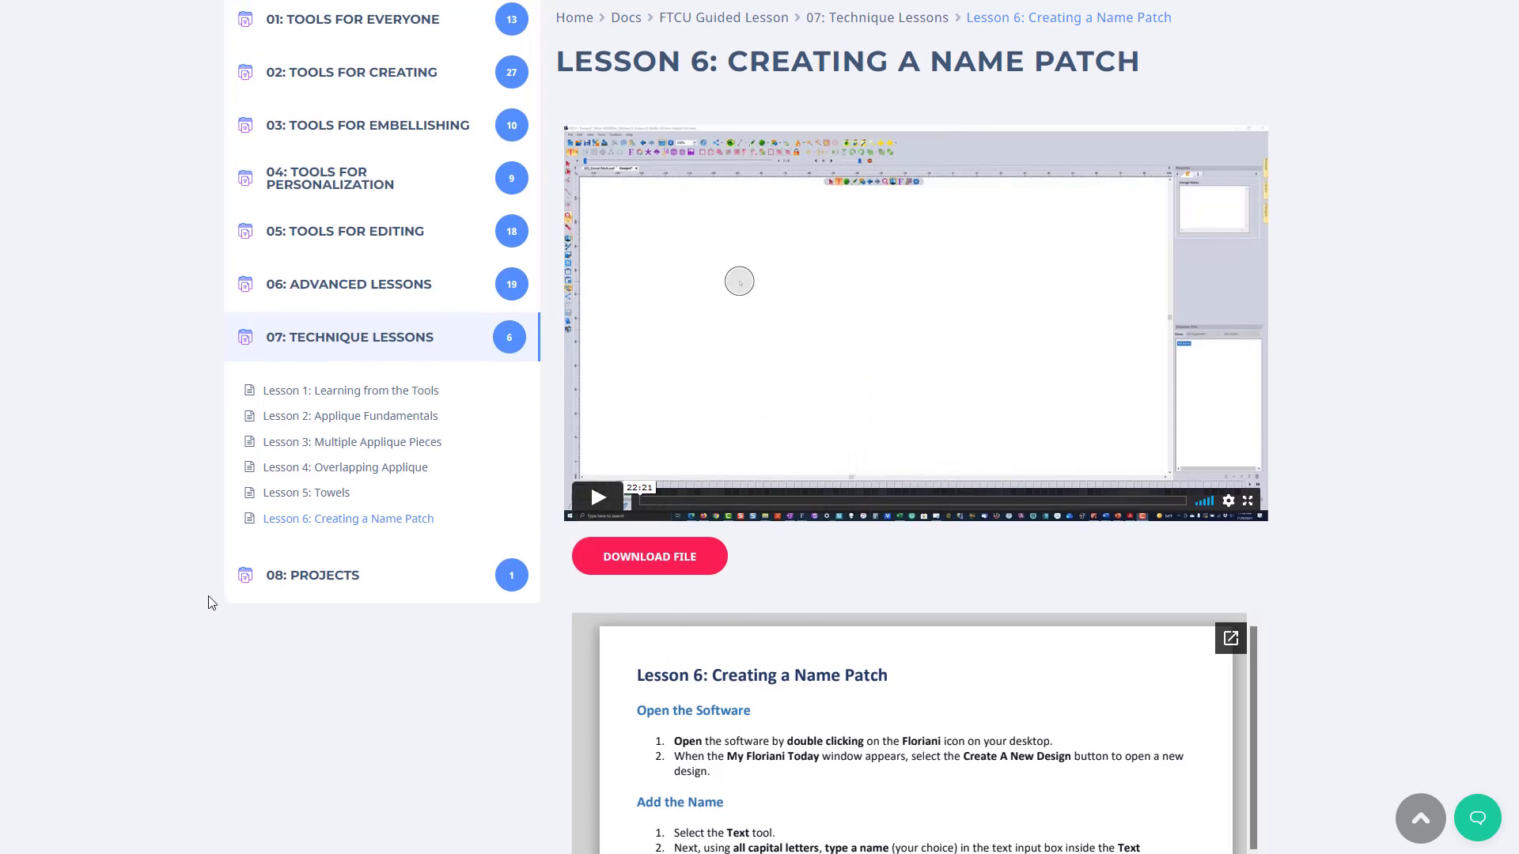
scroll(210, 603, "up", 3)
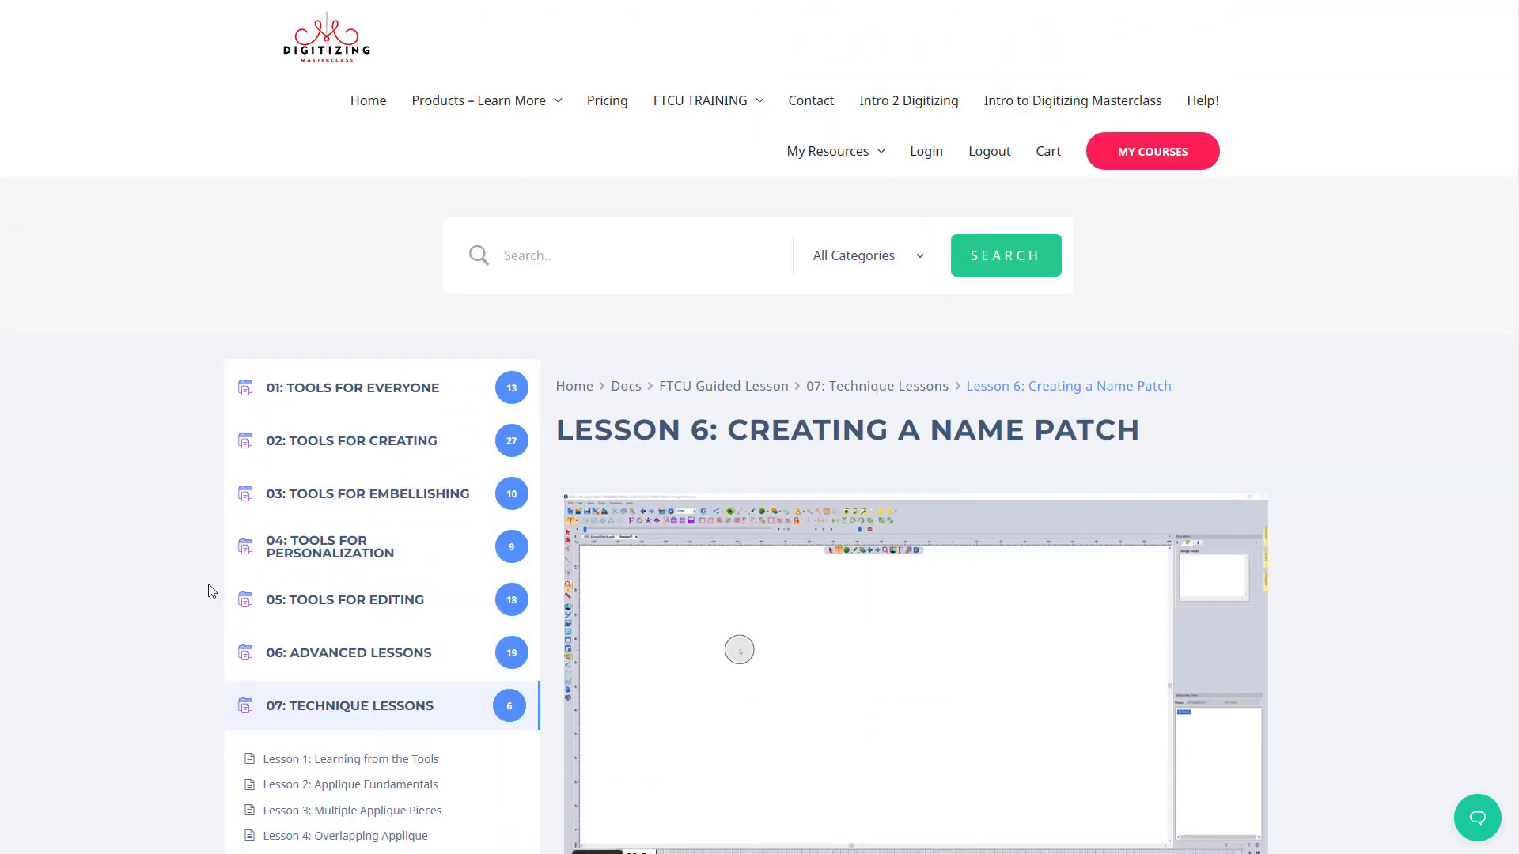